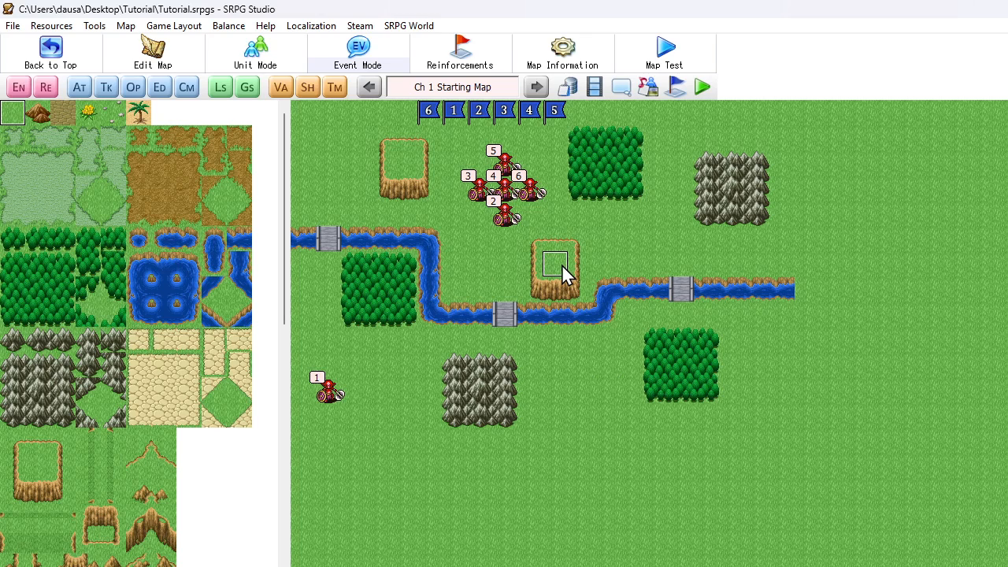
# - Create a place event on the grass tile just above the central cliff plateau, with Custom as its location event type
pyautogui.doubleClick(556, 218)
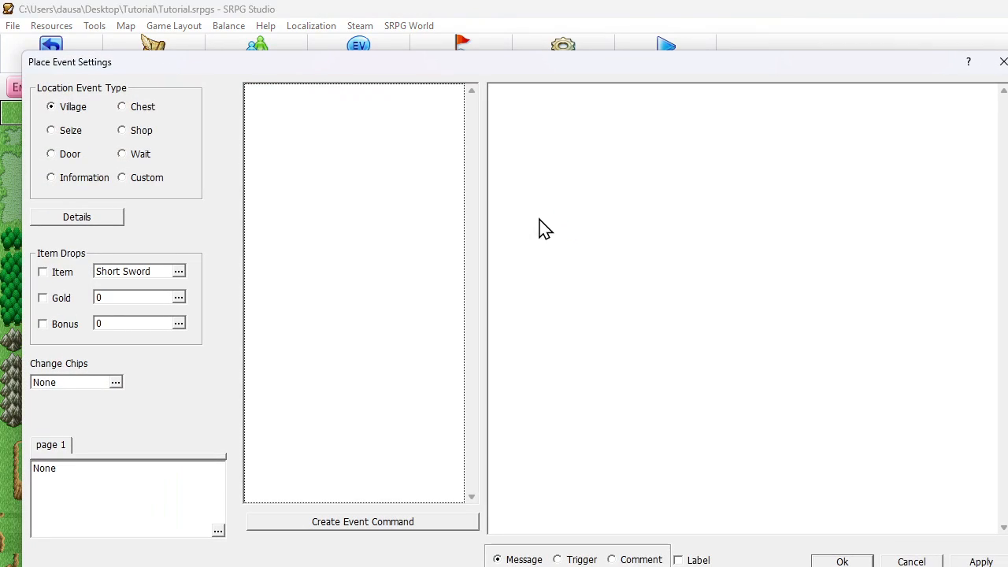
pyautogui.click(121, 178)
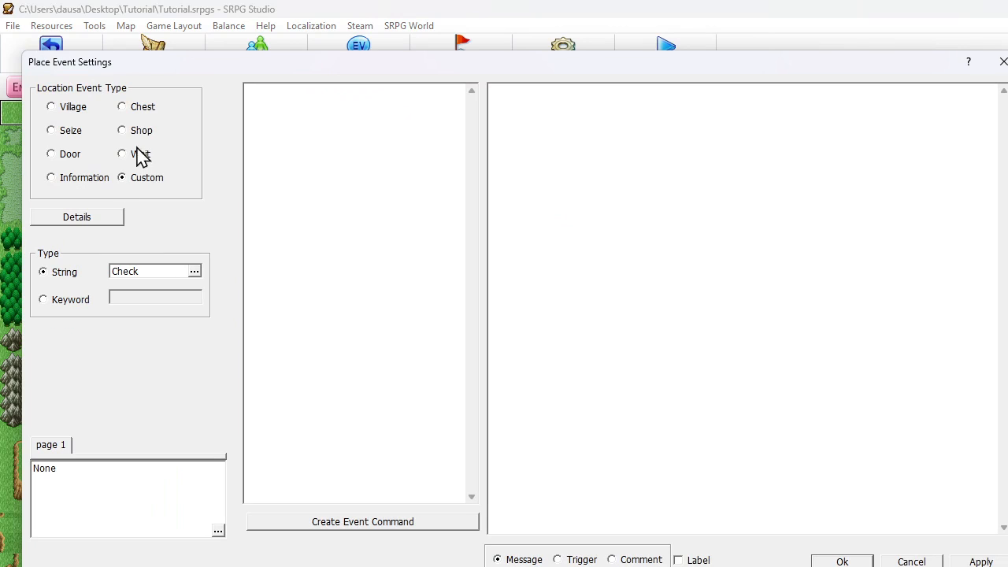
pyautogui.click(51, 177)
pyautogui.click(54, 154)
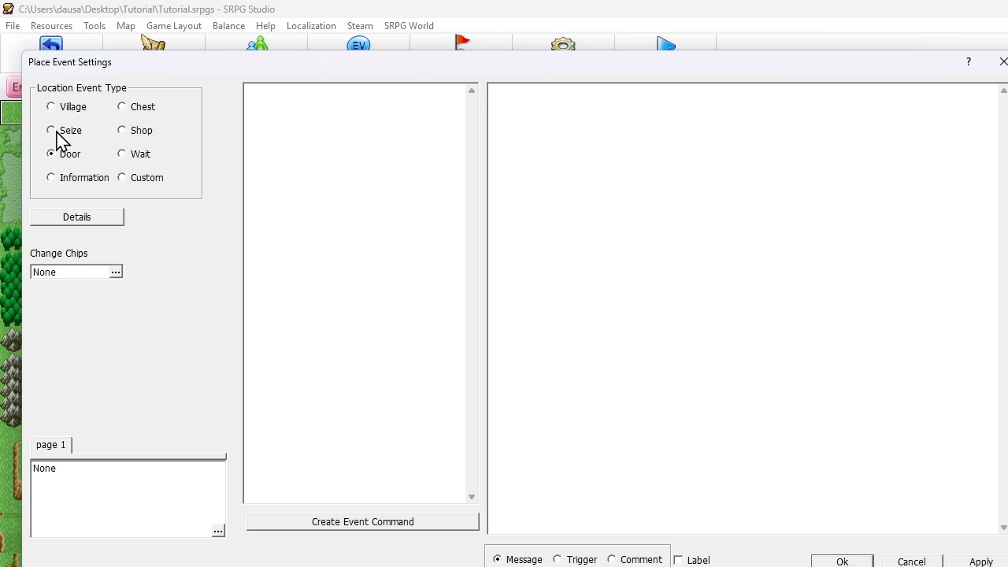
pyautogui.click(57, 111)
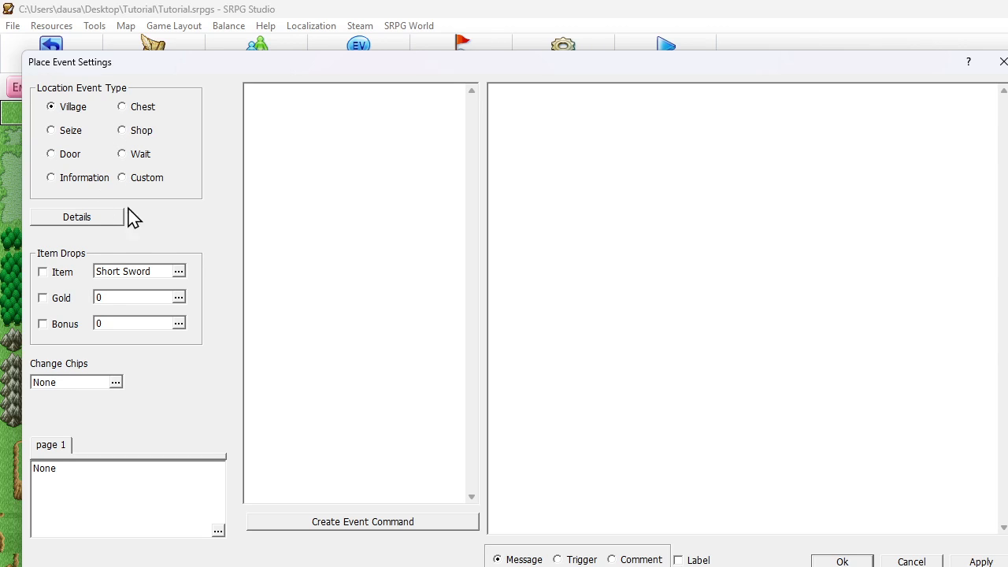
pyautogui.click(123, 107)
pyautogui.click(124, 131)
pyautogui.click(126, 154)
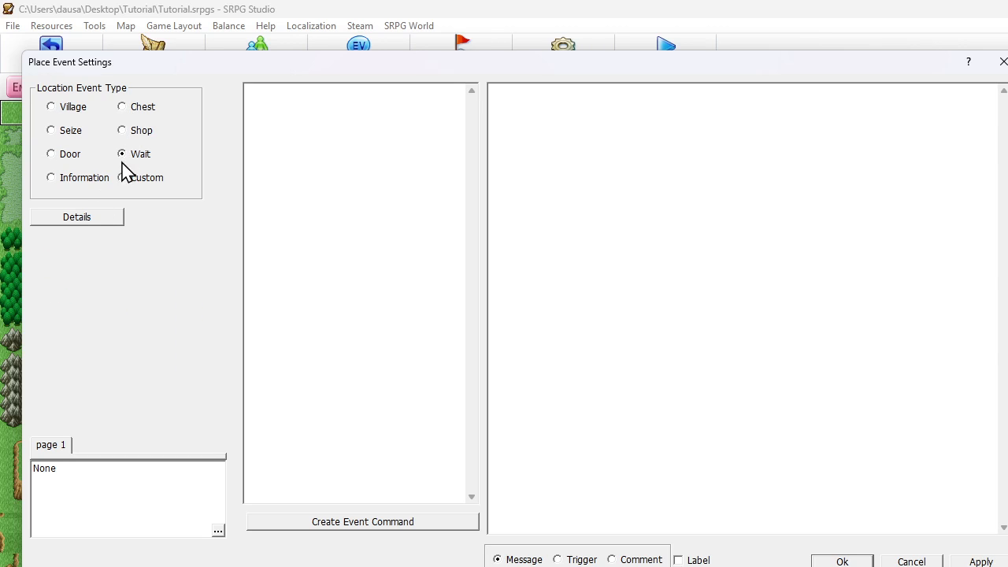
pyautogui.click(123, 178)
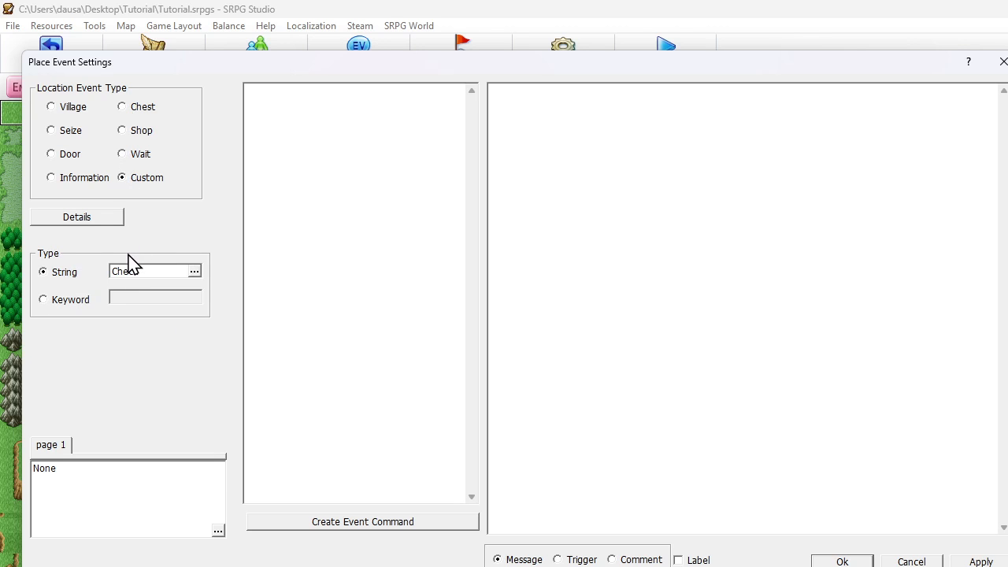
pyautogui.doubleClick(174, 268)
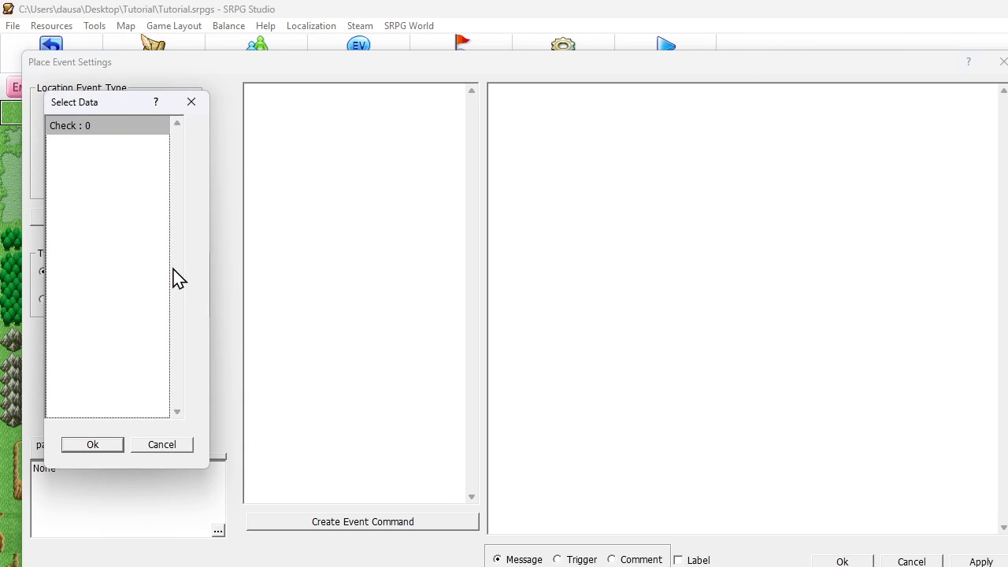
pyautogui.click(149, 444)
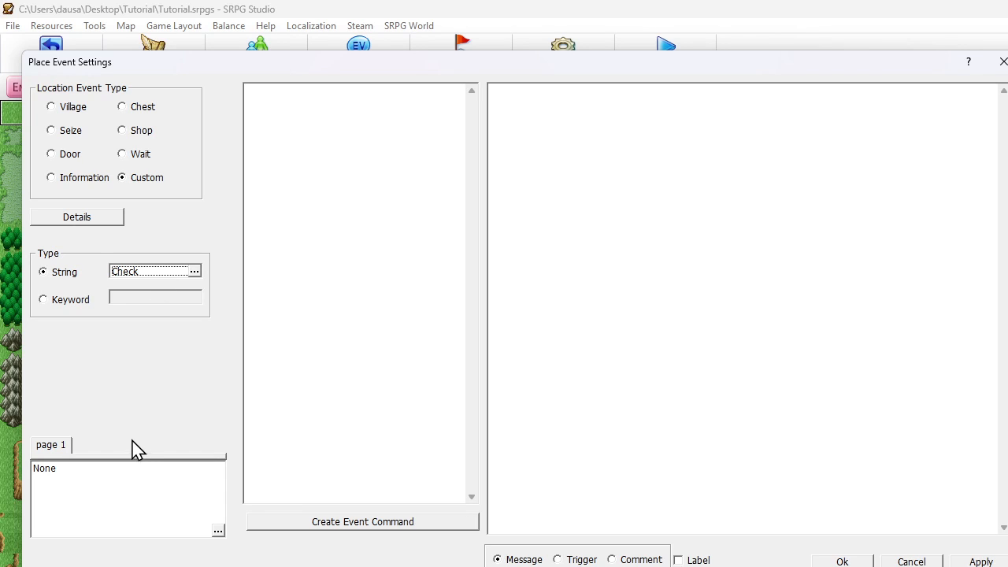
# - Add a unit condition for the player unit Warrior to page 1 of the place event
pyautogui.doubleClick(133, 488)
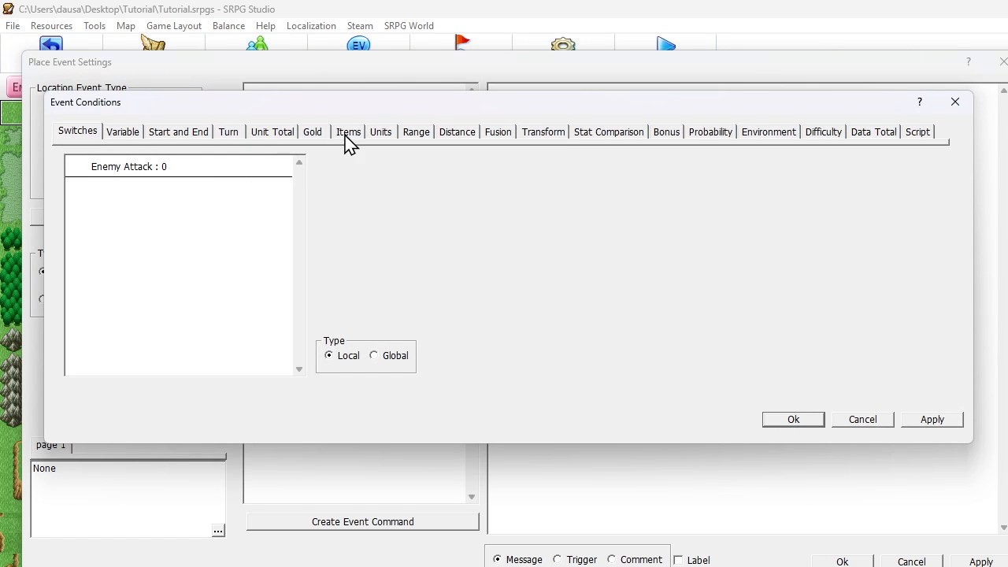
pyautogui.click(380, 132)
pyautogui.click(335, 167)
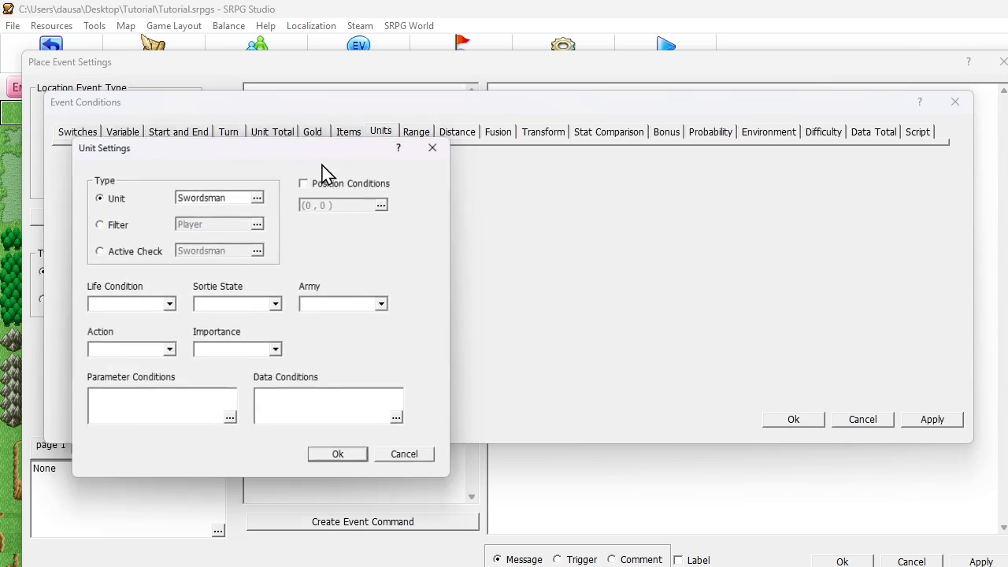
pyautogui.doubleClick(212, 197)
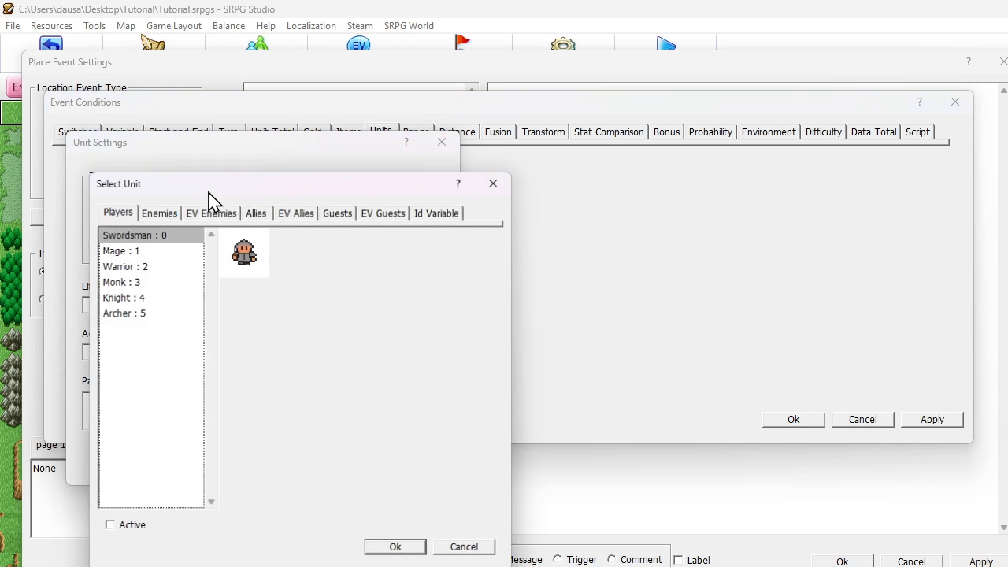
pyautogui.click(157, 268)
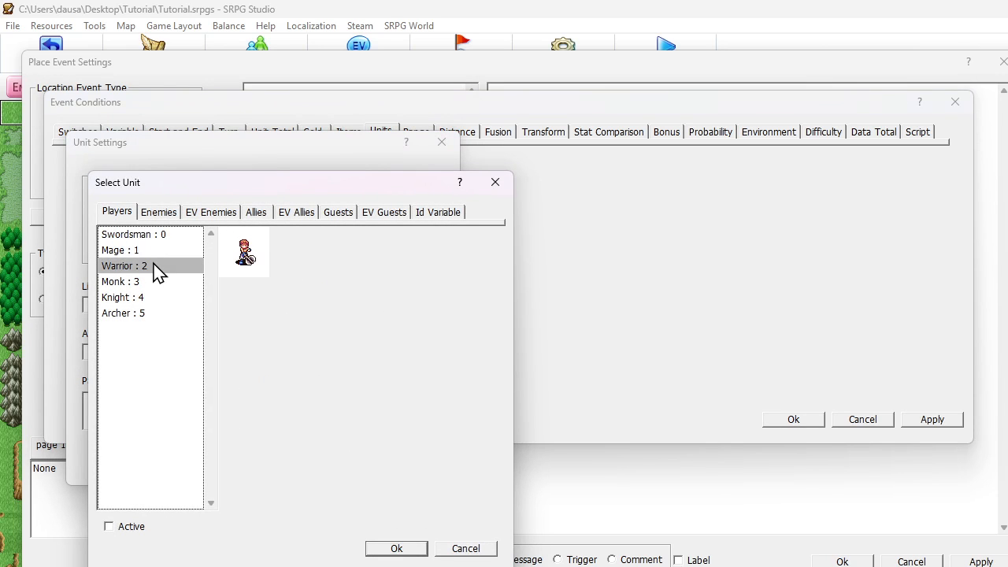
pyautogui.click(396, 549)
pyautogui.click(334, 456)
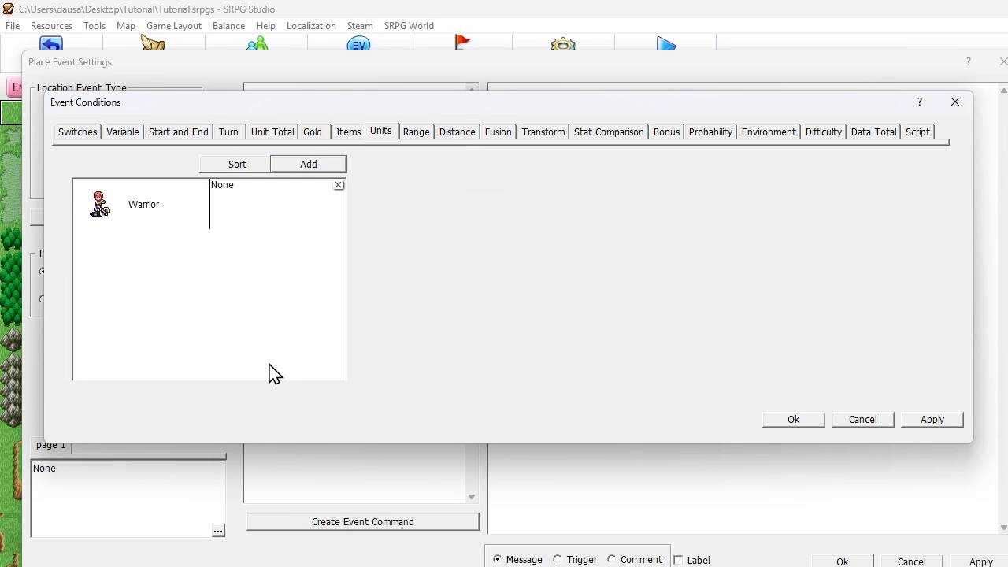
pyautogui.click(773, 425)
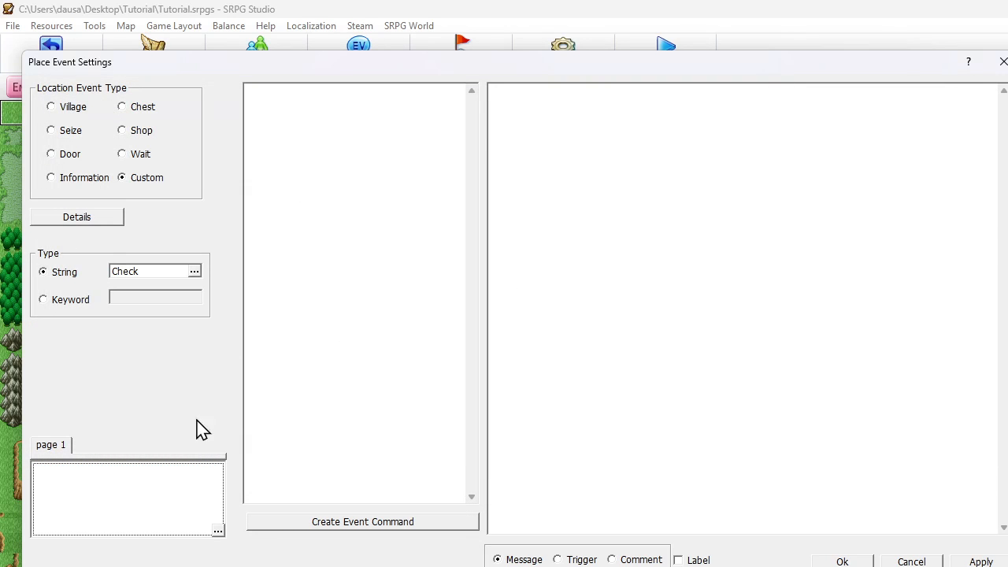
# - Change the target of the Warrior unit condition to the Active unit
pyautogui.doubleClick(168, 499)
pyautogui.doubleClick(255, 197)
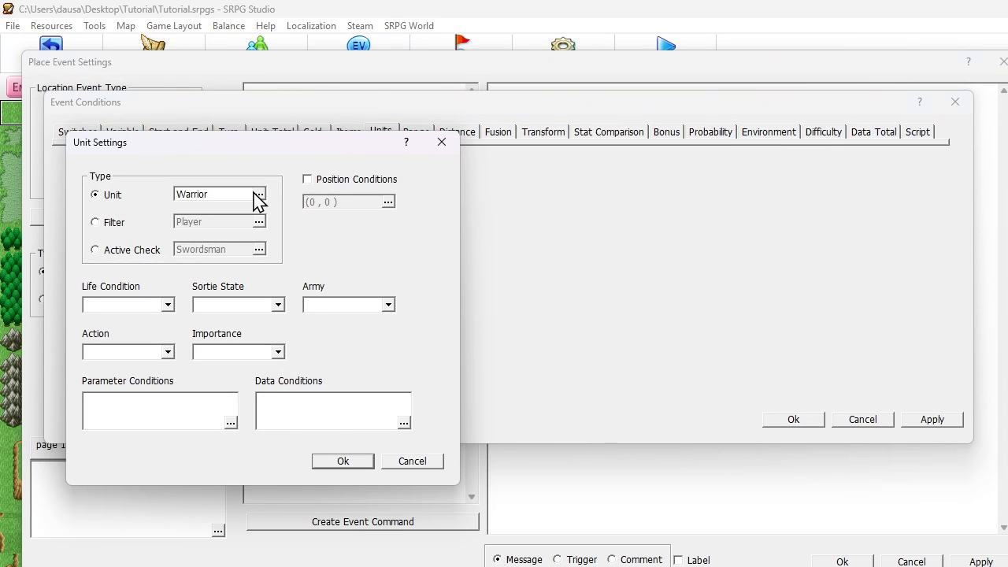
pyautogui.click(430, 464)
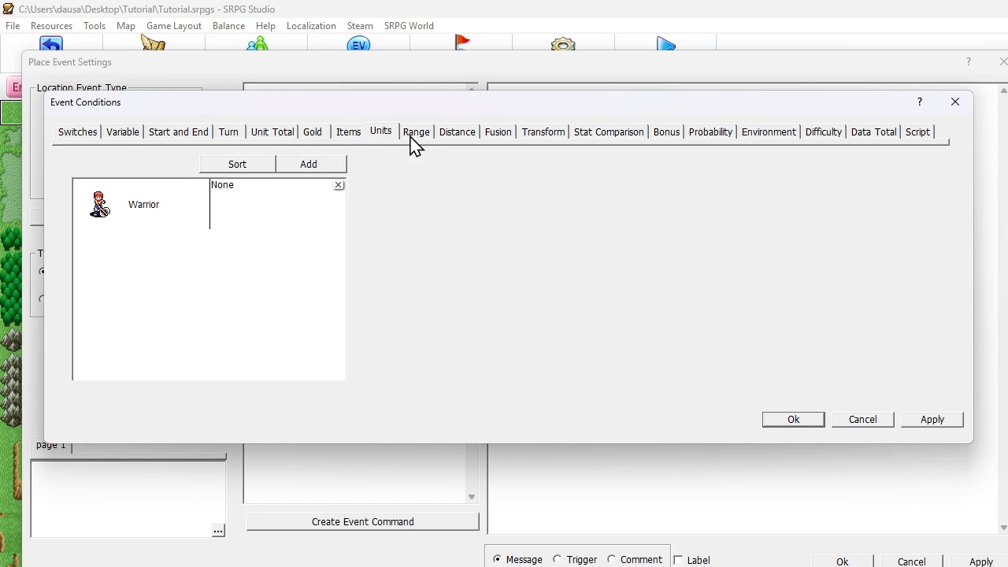
pyautogui.doubleClick(162, 209)
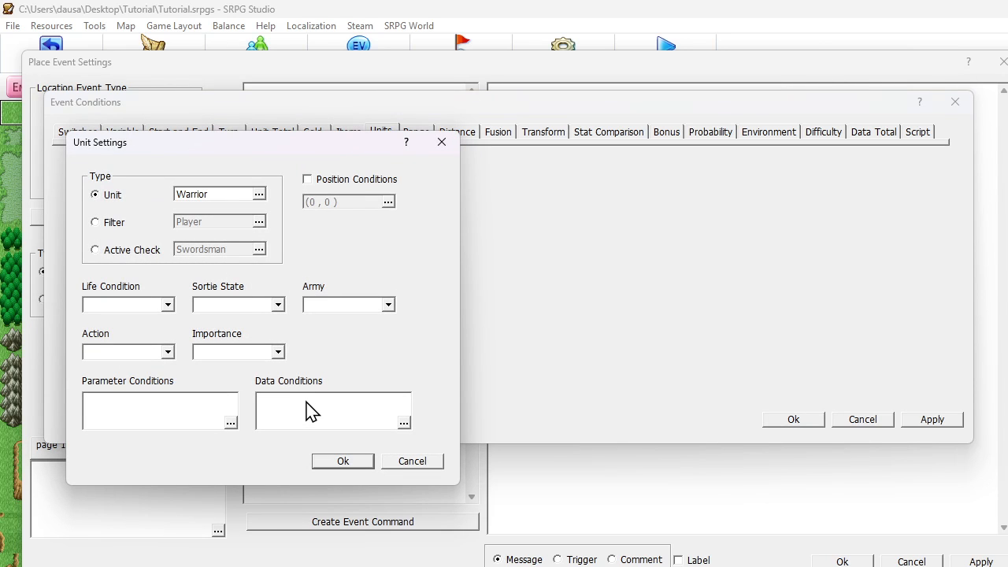
pyautogui.click(223, 199)
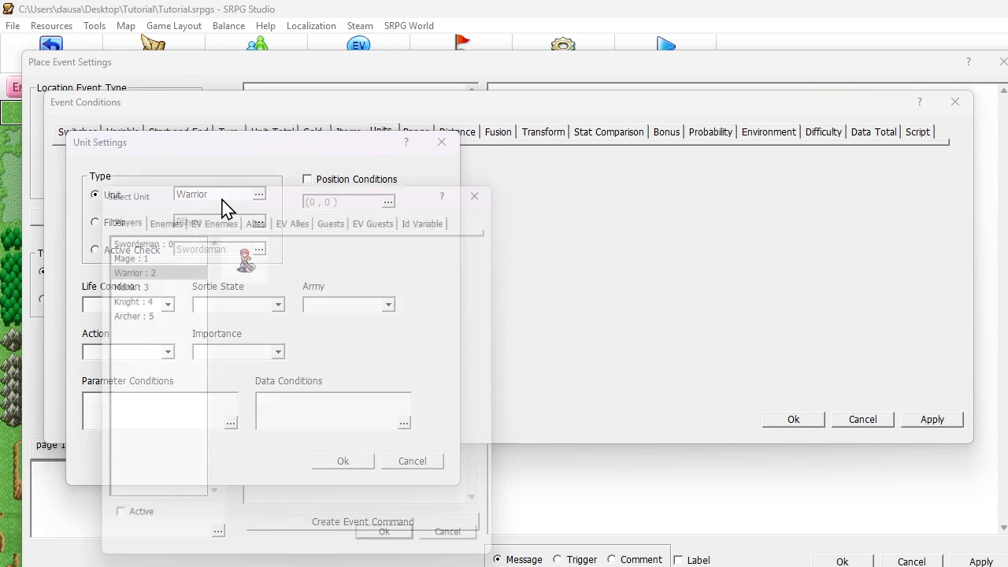
pyautogui.click(122, 529)
pyautogui.click(391, 550)
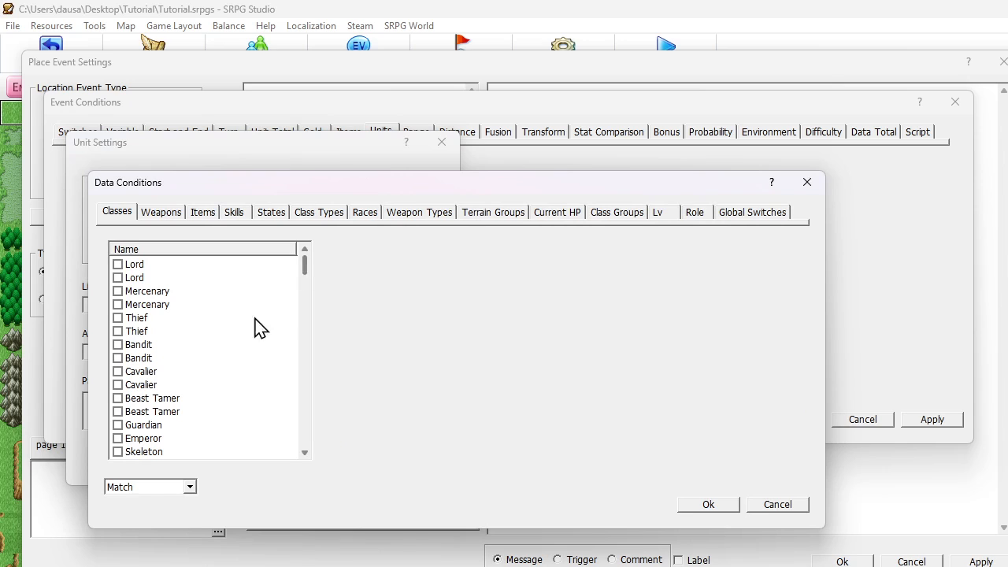
# - Restrict the active unit condition to the Monk class with a Match data condition and save the event conditions
pyautogui.scroll(-3, 150, 384)
pyautogui.scroll(-3, 150, 386)
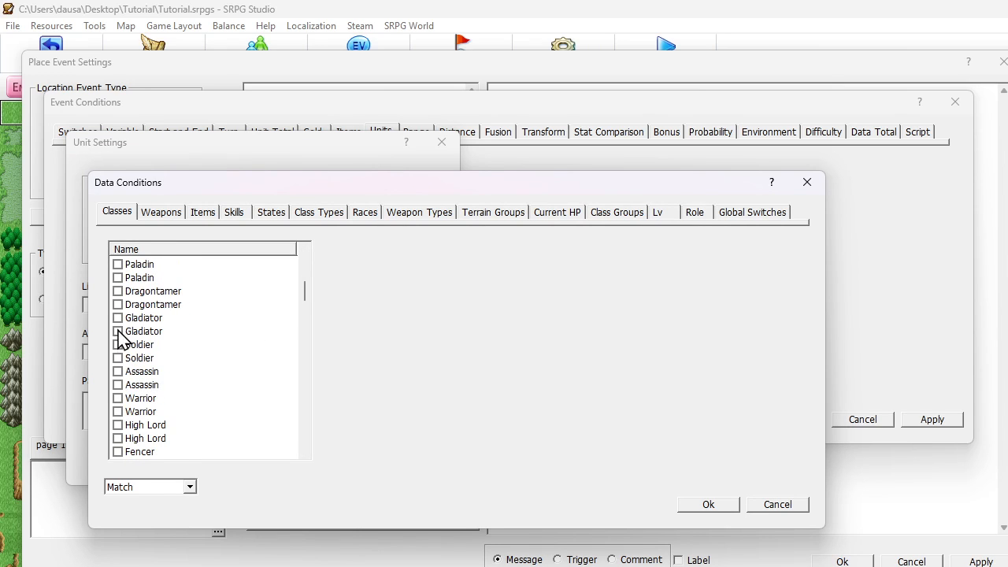
pyautogui.scroll(6, 144, 330)
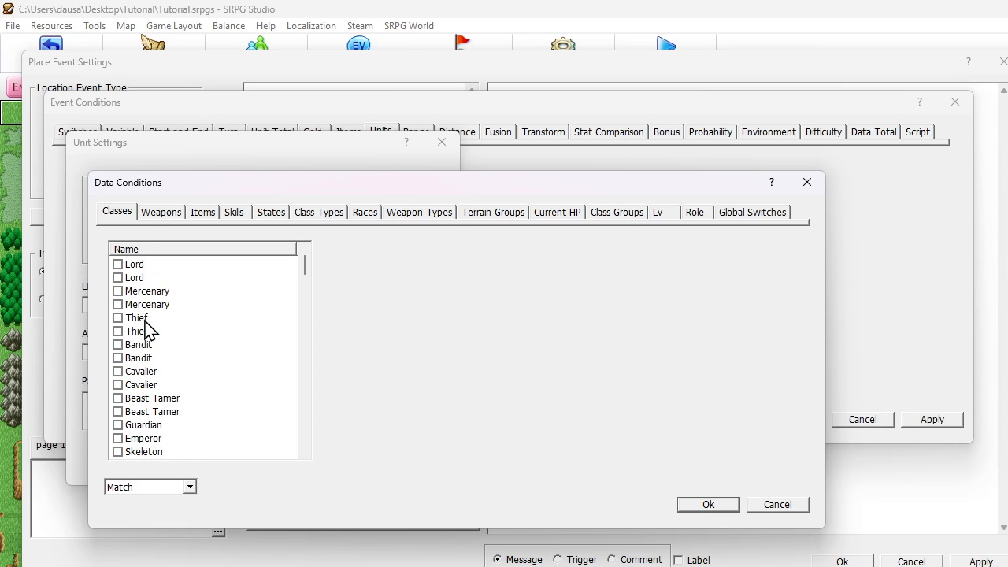
pyautogui.scroll(-10, 203, 339)
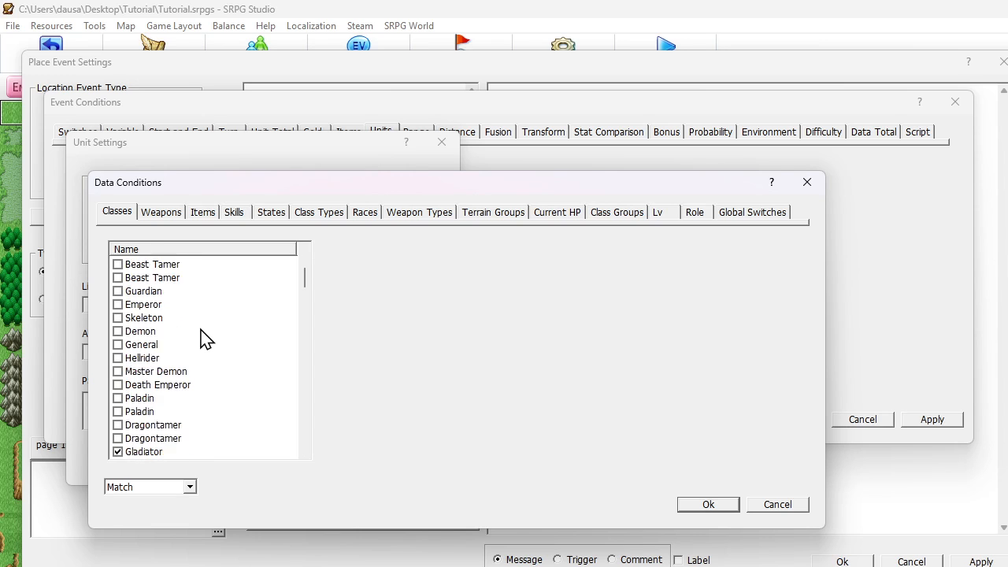
pyautogui.scroll(-3, 203, 339)
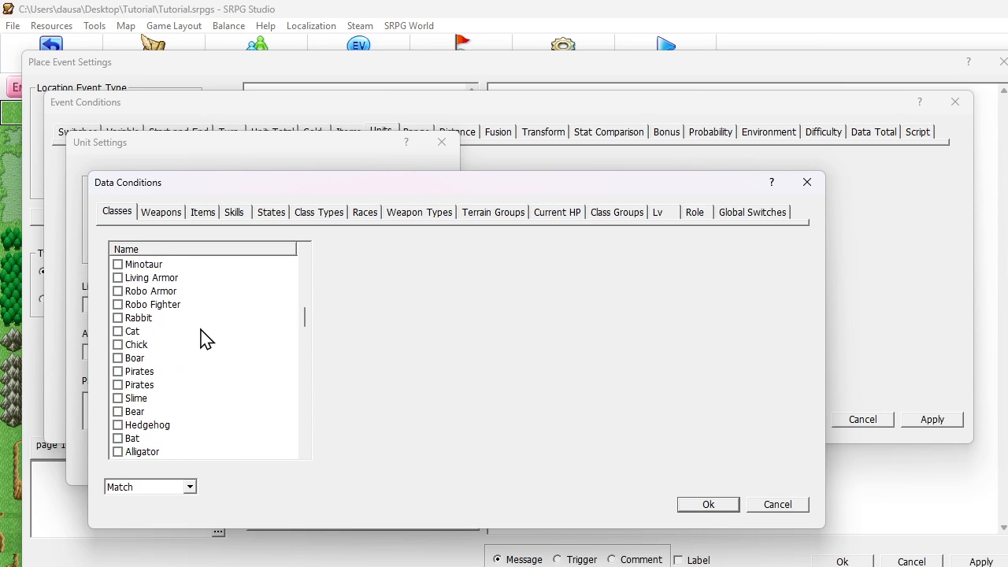
pyautogui.scroll(-12, 203, 338)
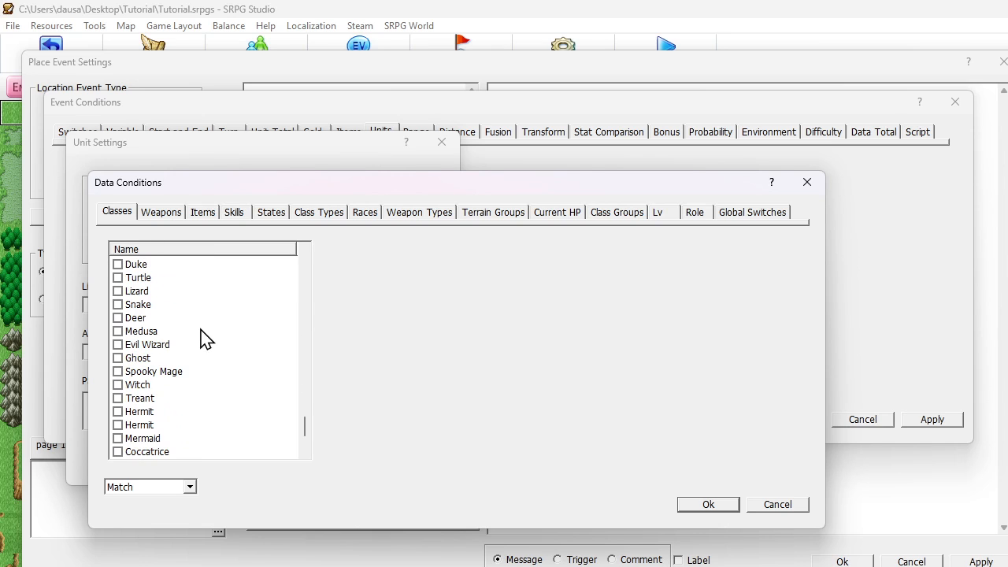
pyautogui.click(125, 451)
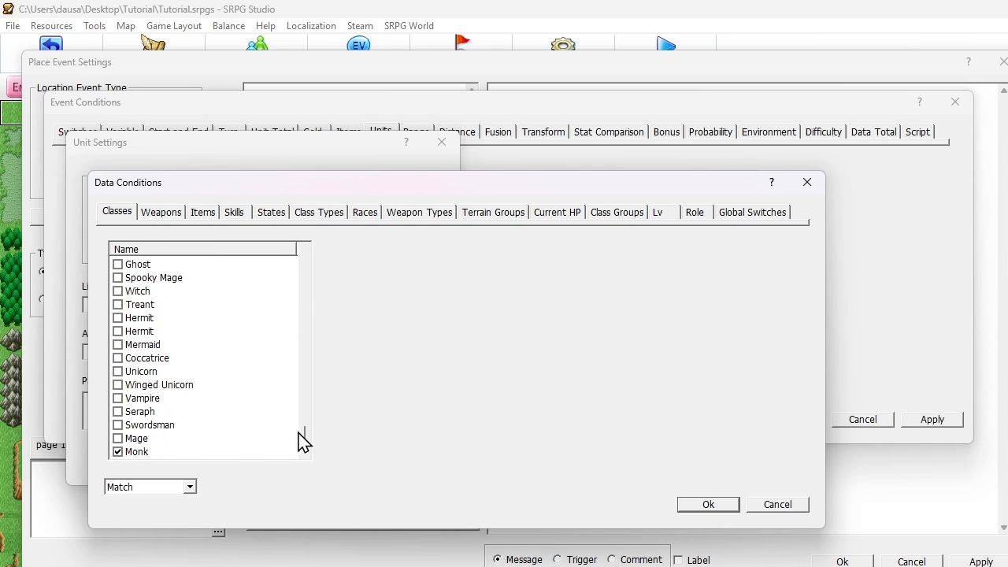
pyautogui.moveTo(305, 435); pyautogui.dragTo(304, 260)
pyautogui.scroll(-3, 252, 299)
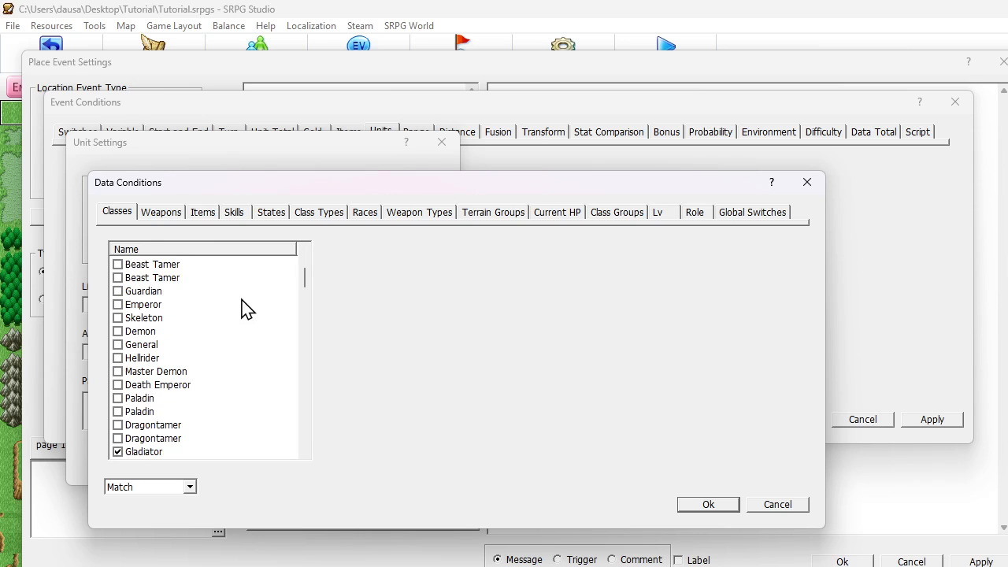
pyautogui.click(118, 452)
pyautogui.click(708, 505)
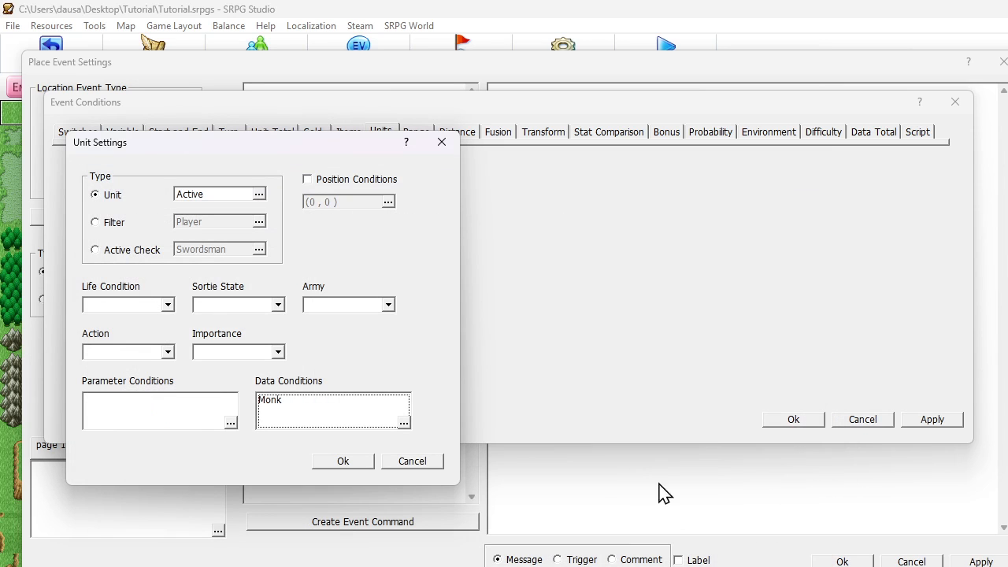
pyautogui.click(343, 464)
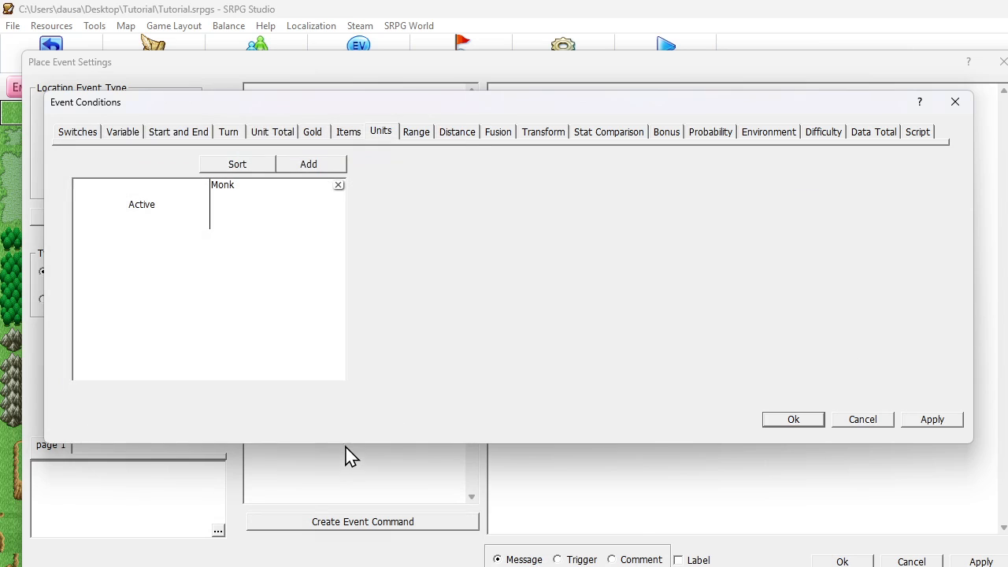
pyautogui.click(792, 420)
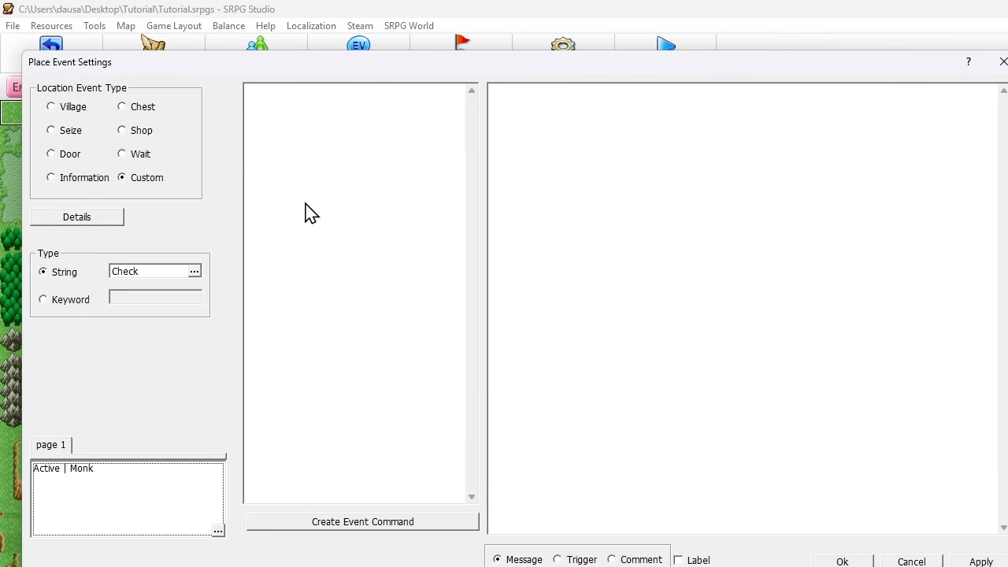
# - Add a Move Unit command to the event commands of the place event
pyautogui.click(296, 113)
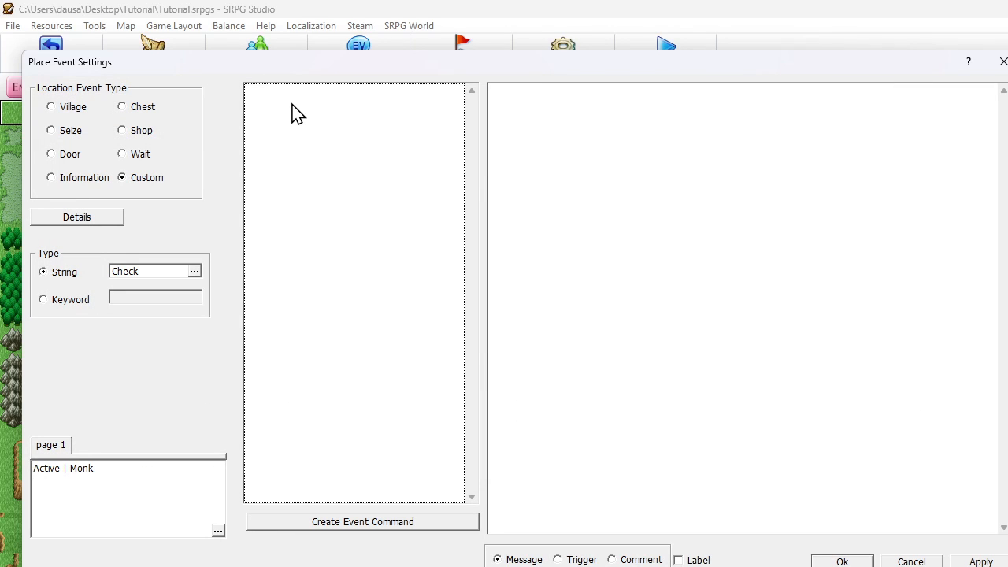
pyautogui.rightClick(296, 113)
pyautogui.click(349, 114)
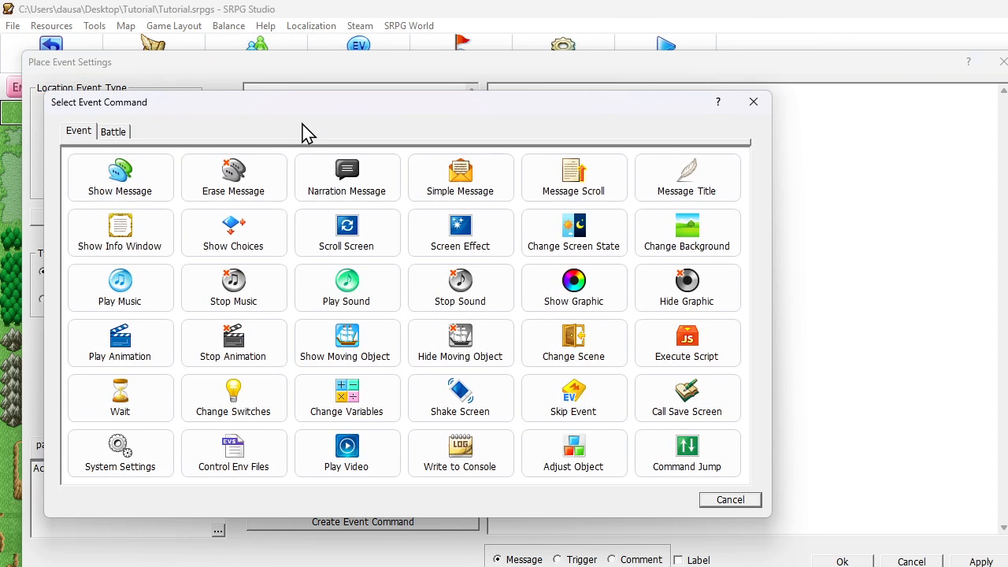
pyautogui.click(119, 133)
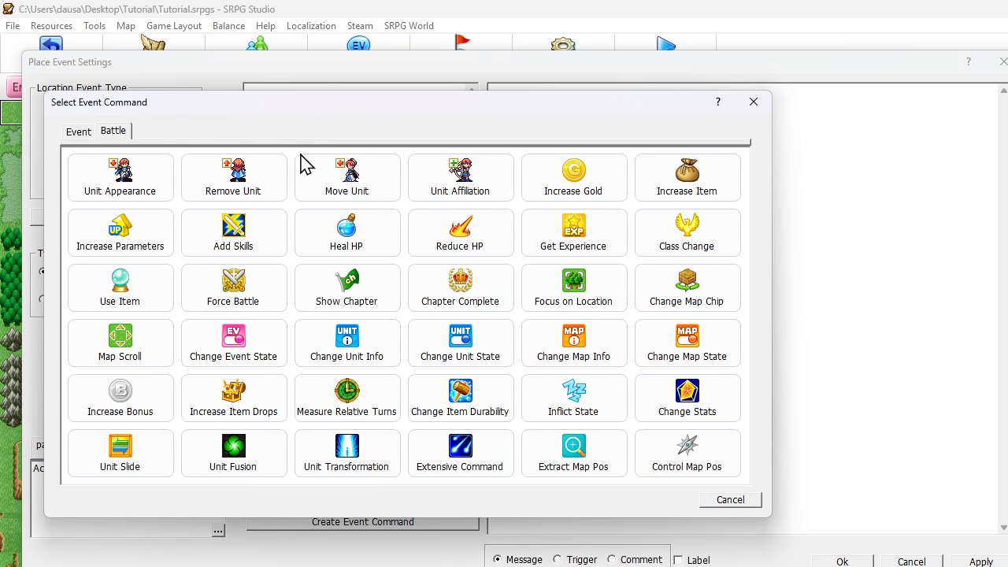
pyautogui.click(350, 177)
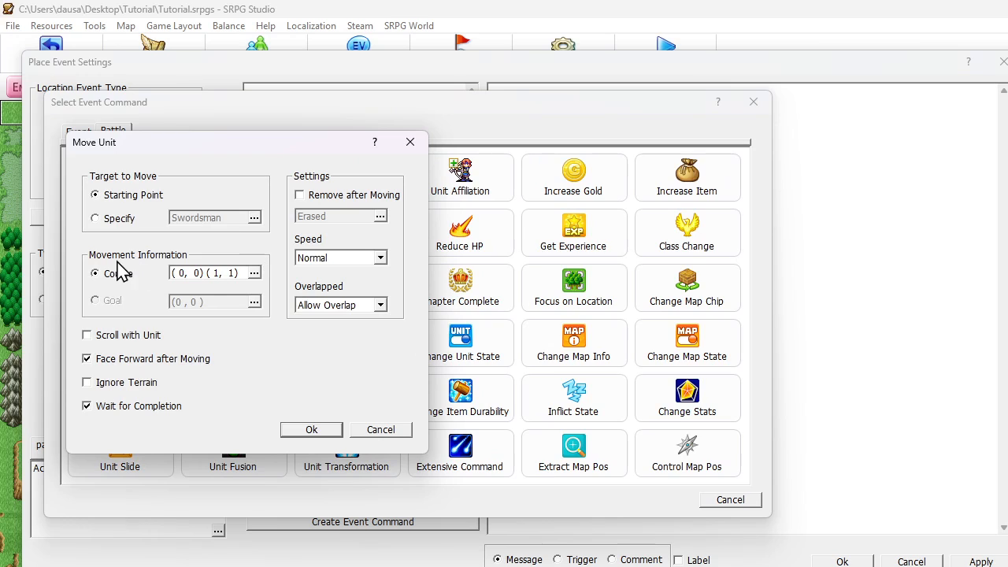
# - Set the movement course to start on the event tile (10, 4) and end on the plateau tile (10, 6)
pyautogui.click(213, 274)
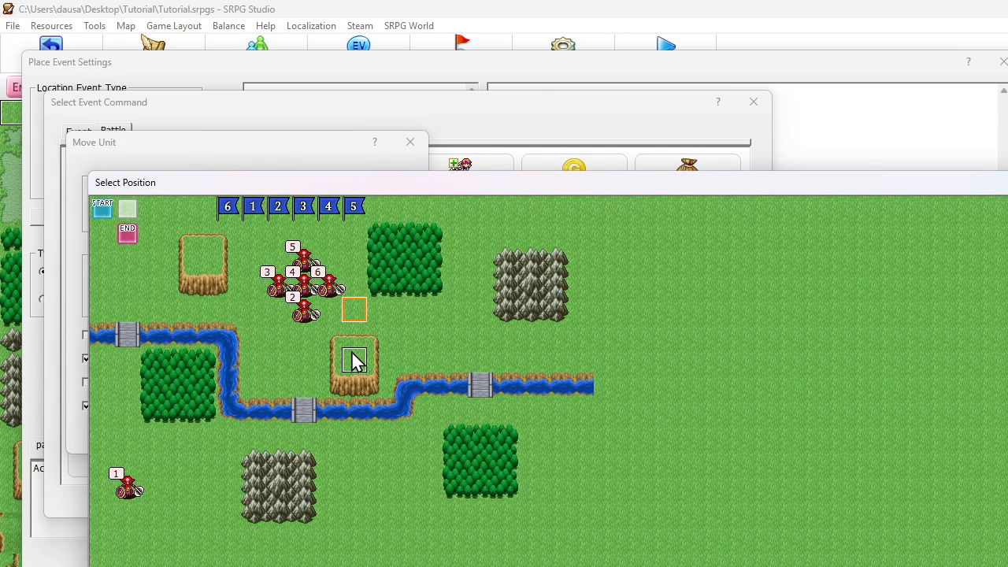
pyautogui.click(352, 355)
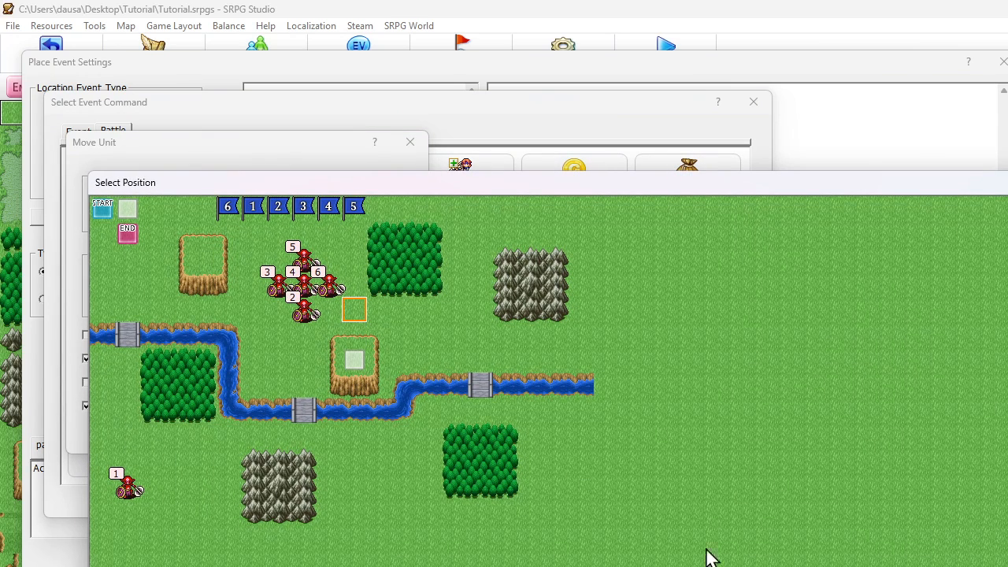
pyautogui.rightClick(358, 317)
pyautogui.click(383, 326)
pyautogui.rightClick(357, 361)
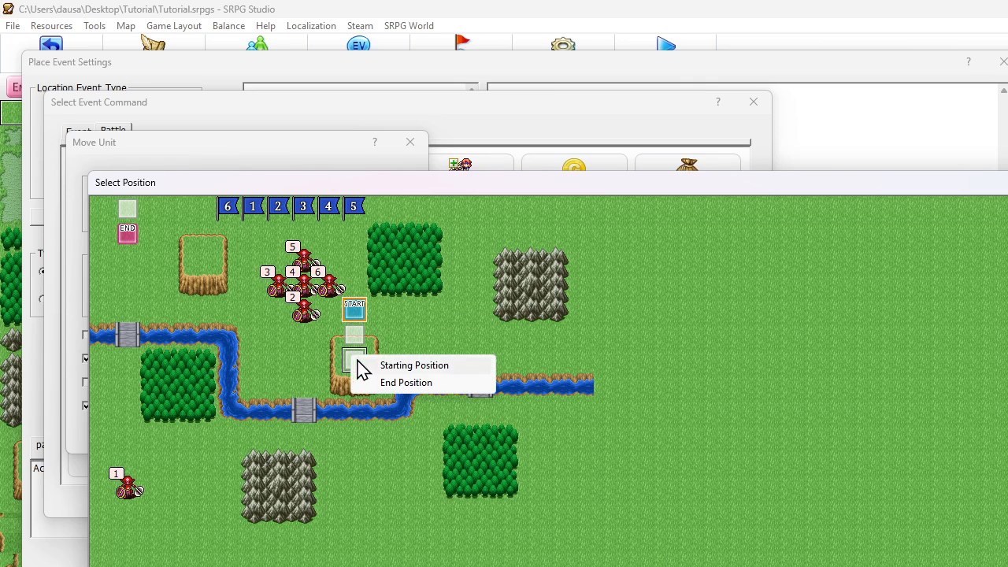
pyautogui.click(402, 384)
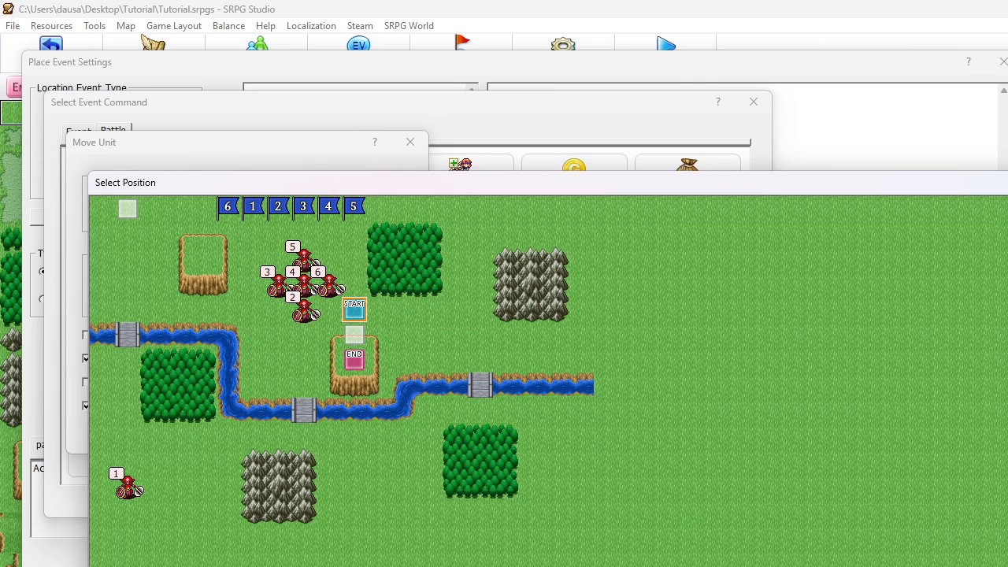
pyautogui.press('Return')
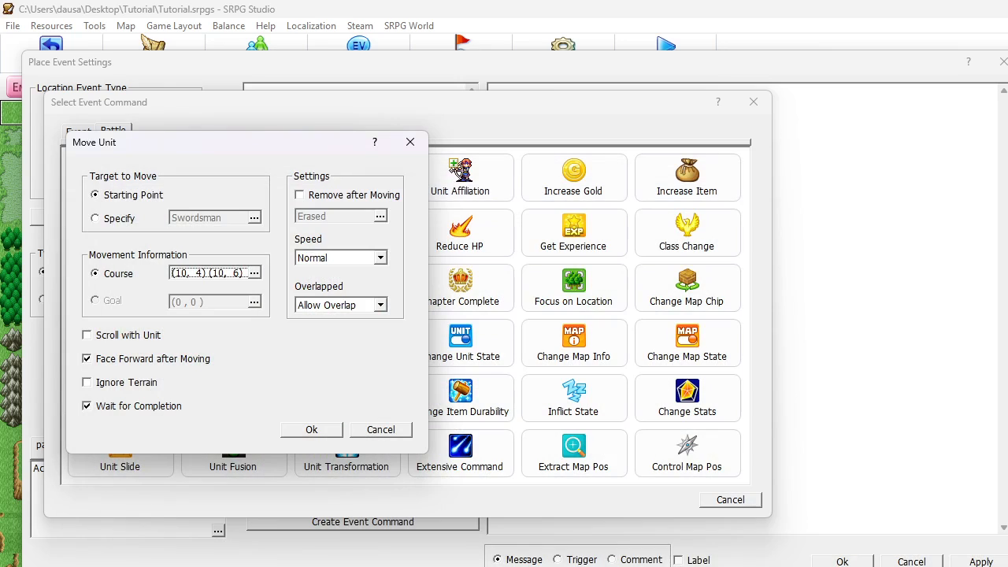
# - Make the unit movement ignore terrain at Normal speed and save the place event
pyautogui.click(96, 385)
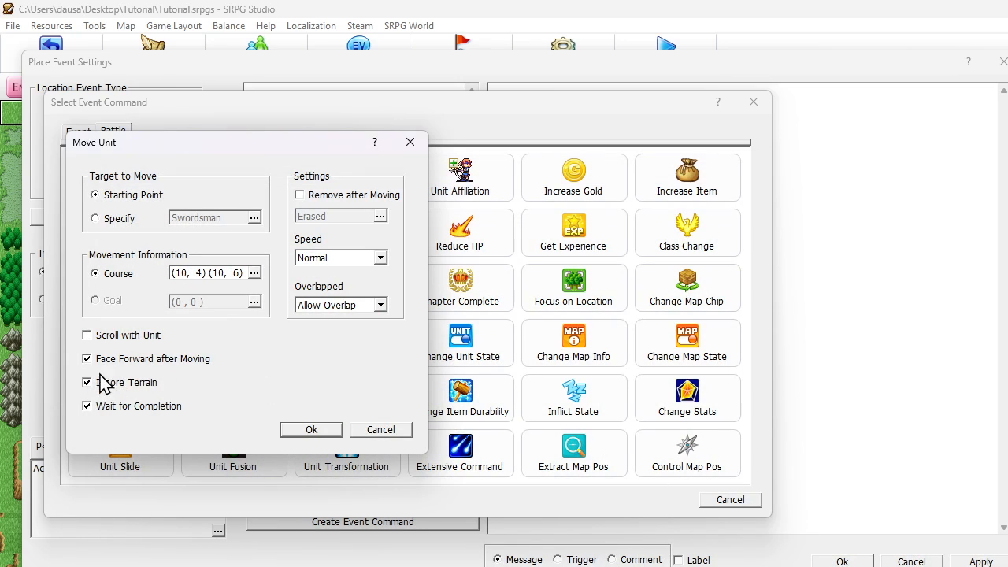
pyautogui.click(334, 260)
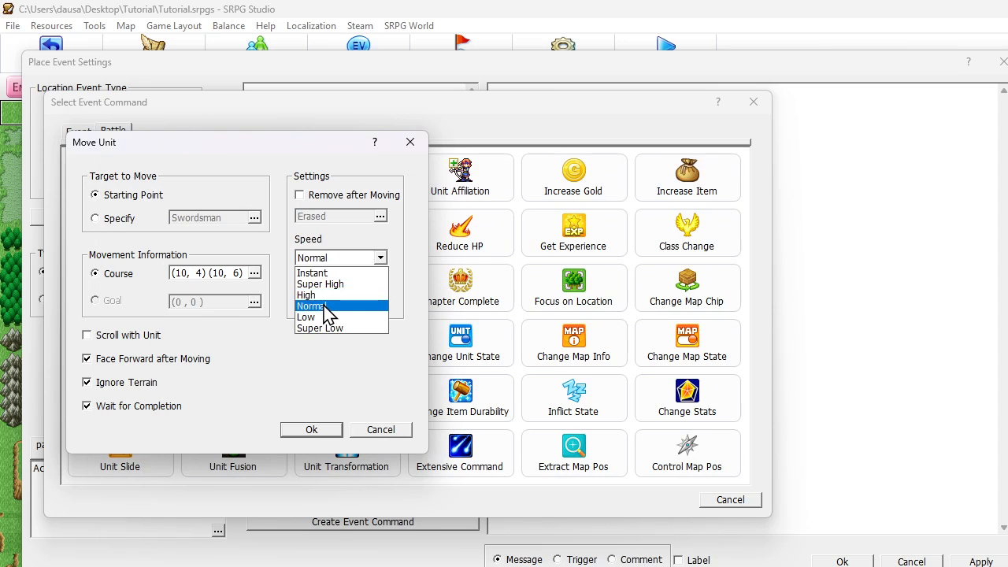
pyautogui.click(327, 307)
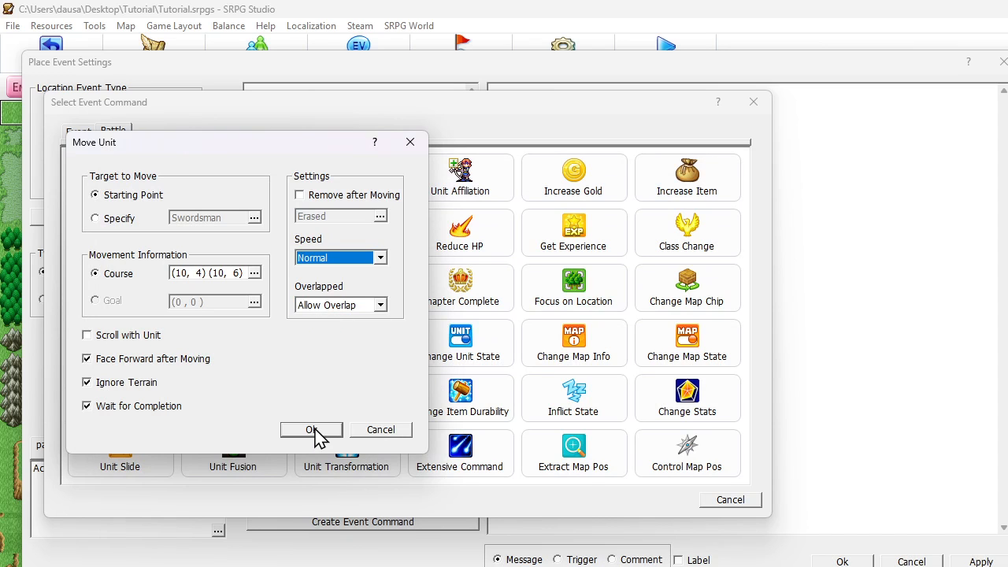
pyautogui.click(316, 432)
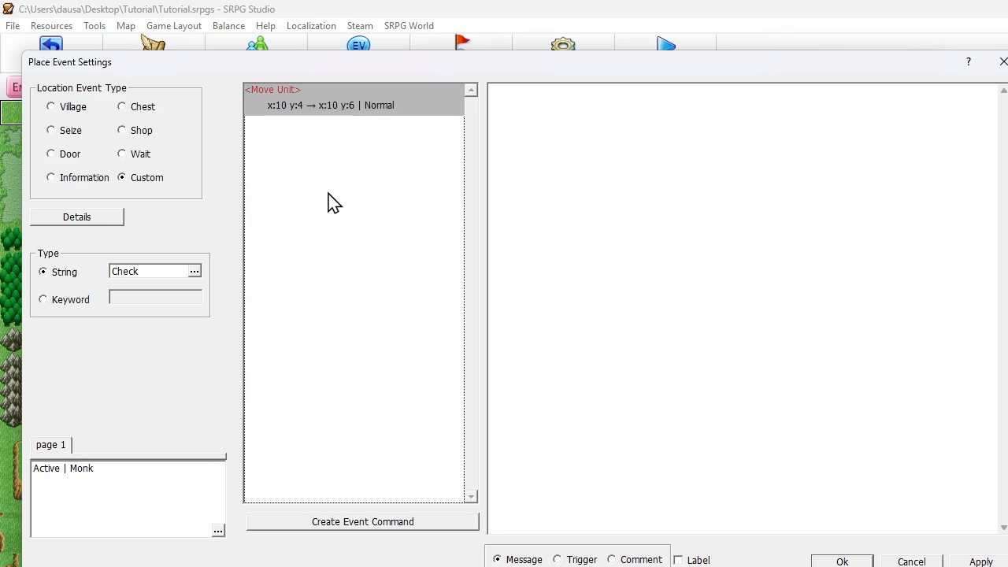
pyautogui.click(845, 562)
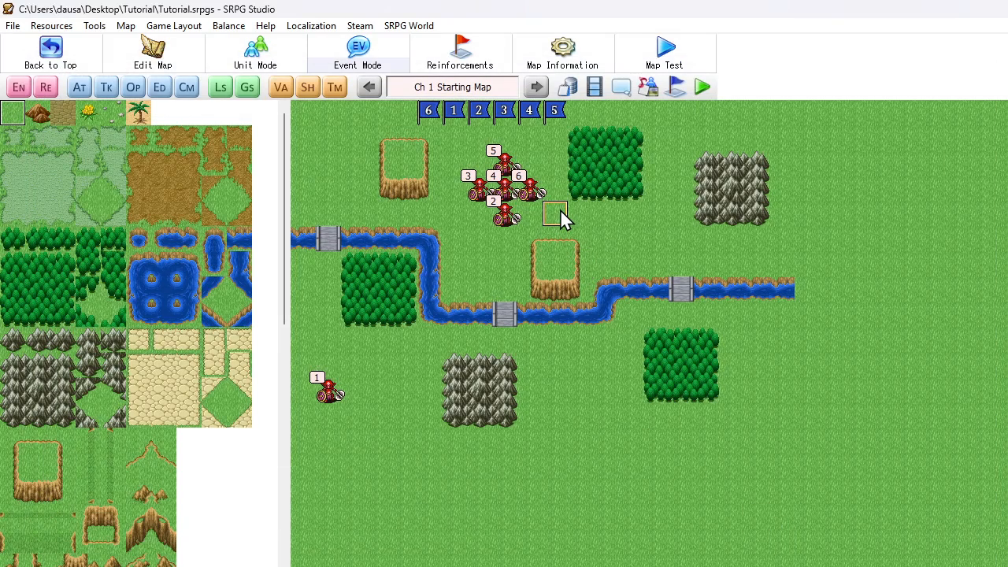
# - Set the Move Unit course in the plateau tile's place event to start at (10, 6) and end at (8, 6)
pyautogui.doubleClick(554, 270)
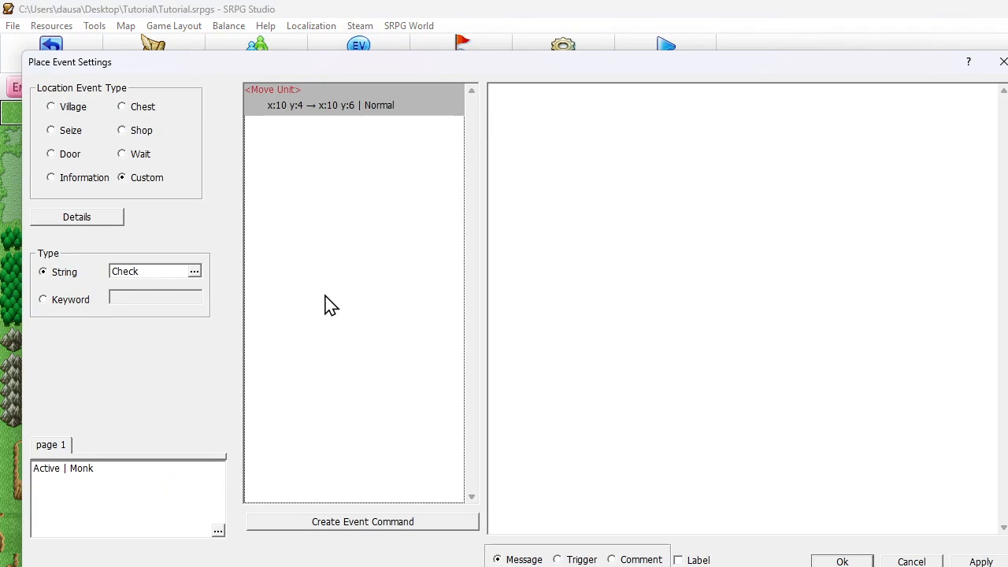
pyautogui.doubleClick(339, 109)
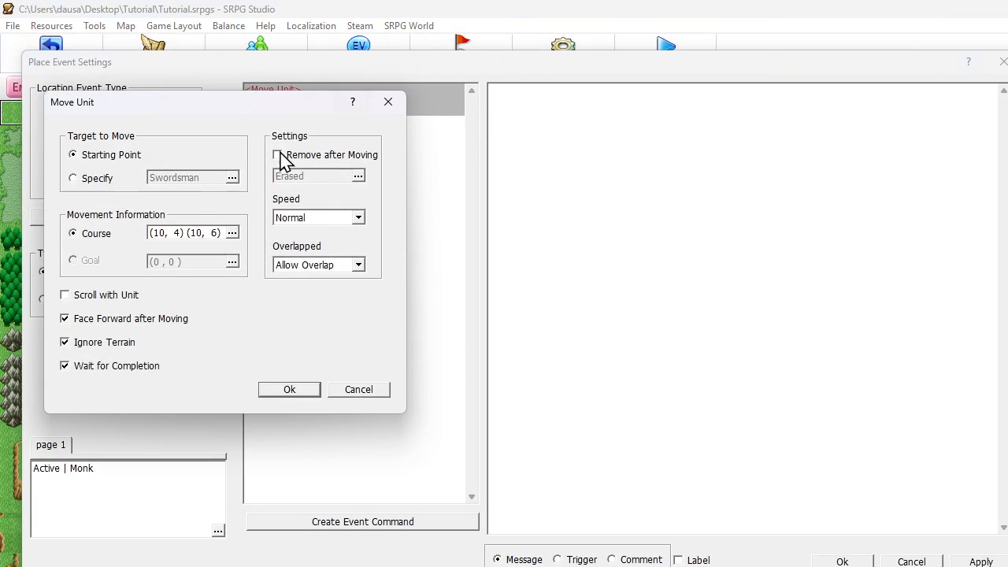
pyautogui.click(189, 236)
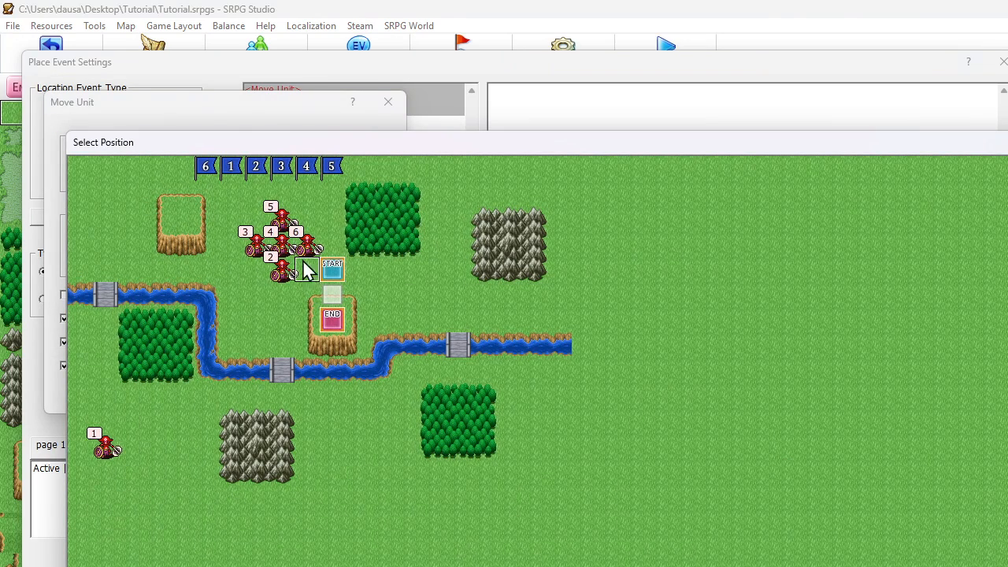
pyautogui.rightClick(332, 319)
pyautogui.click(359, 326)
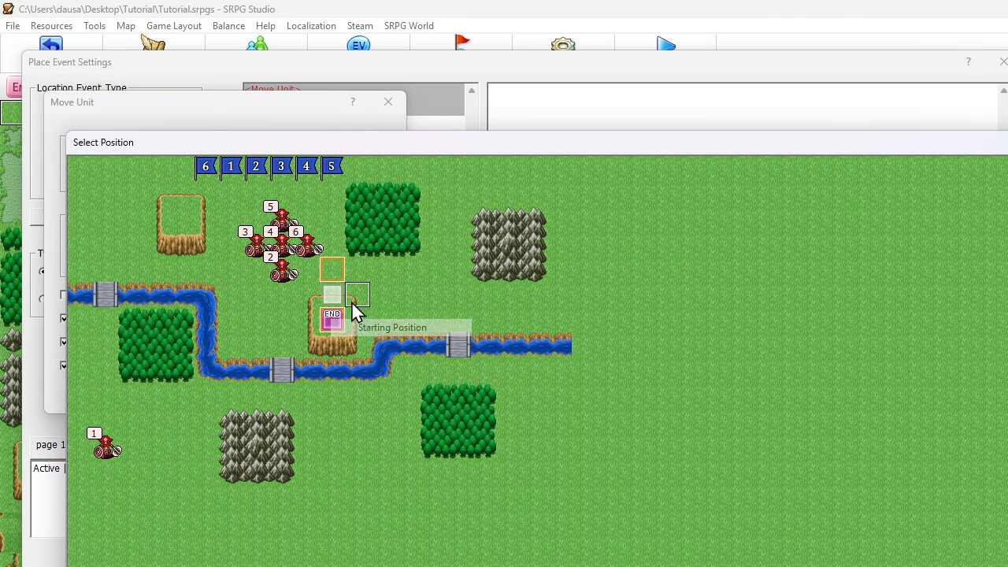
pyautogui.rightClick(294, 324)
pyautogui.click(326, 353)
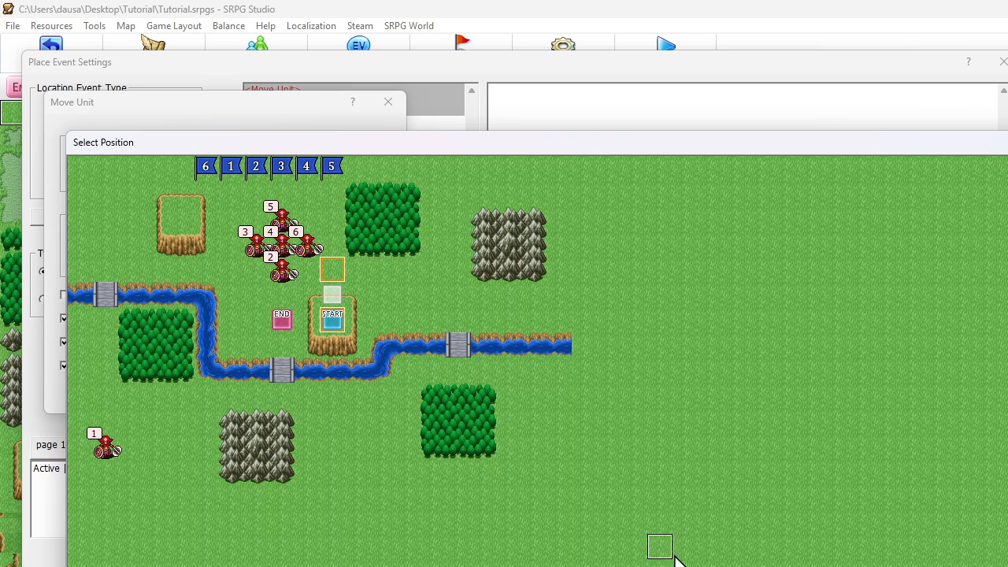
pyautogui.rightClick(331, 296)
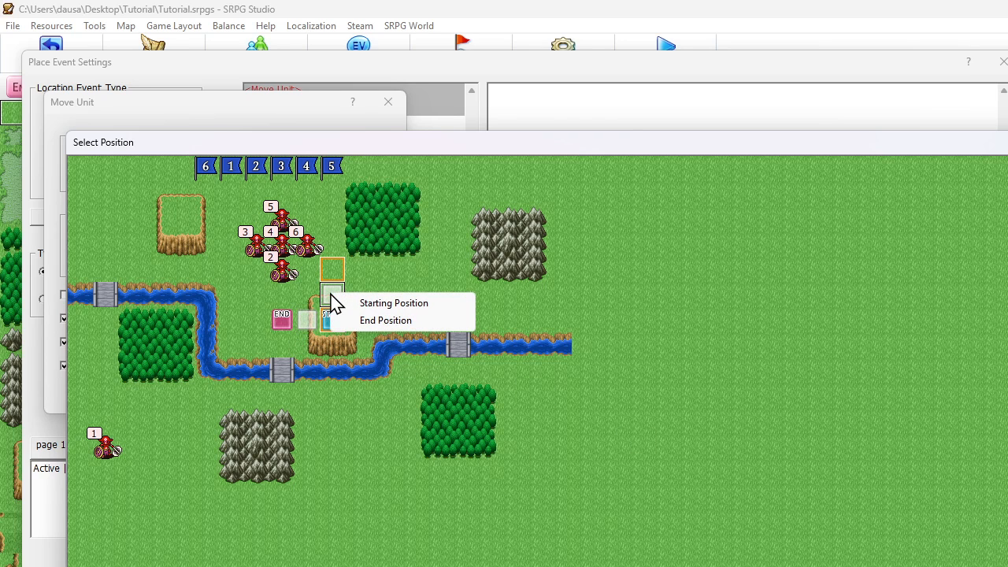
pyautogui.click(314, 295)
pyautogui.click(332, 295)
pyautogui.click(309, 295)
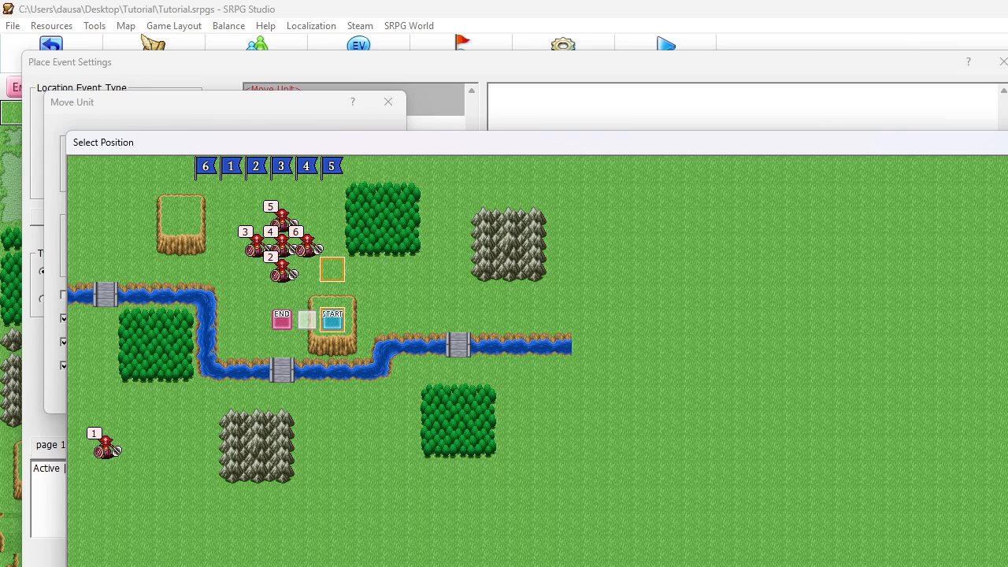
pyautogui.click(835, 566)
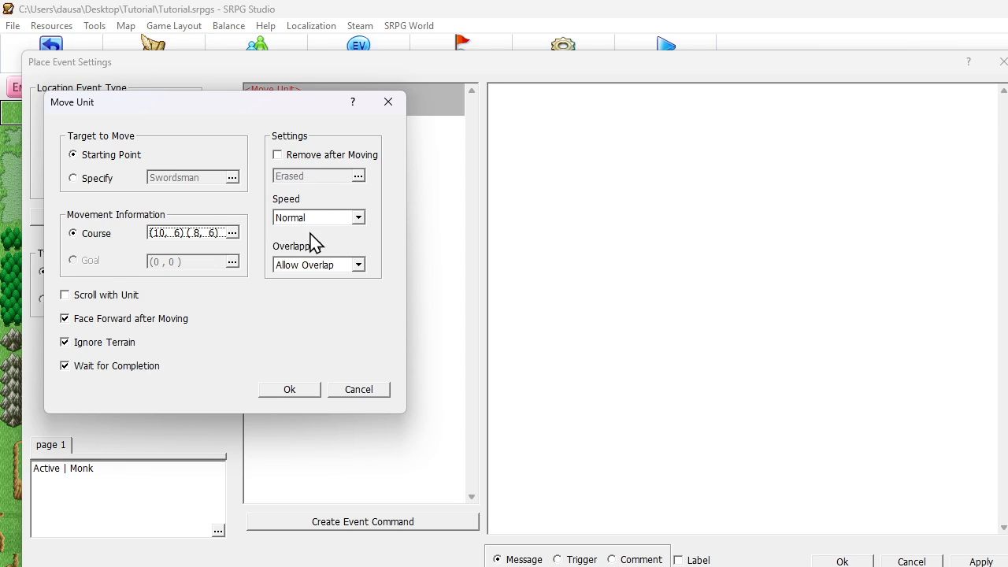
# - Set the overlap handling of the plateau event's Move Unit command to Appear in open space and confirm it
pyautogui.click(311, 266)
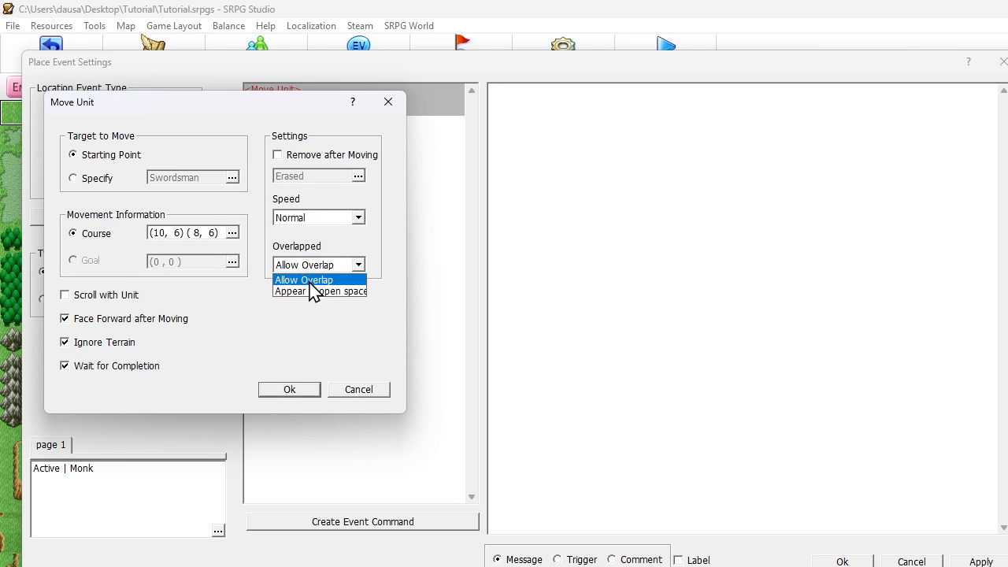
pyautogui.click(316, 292)
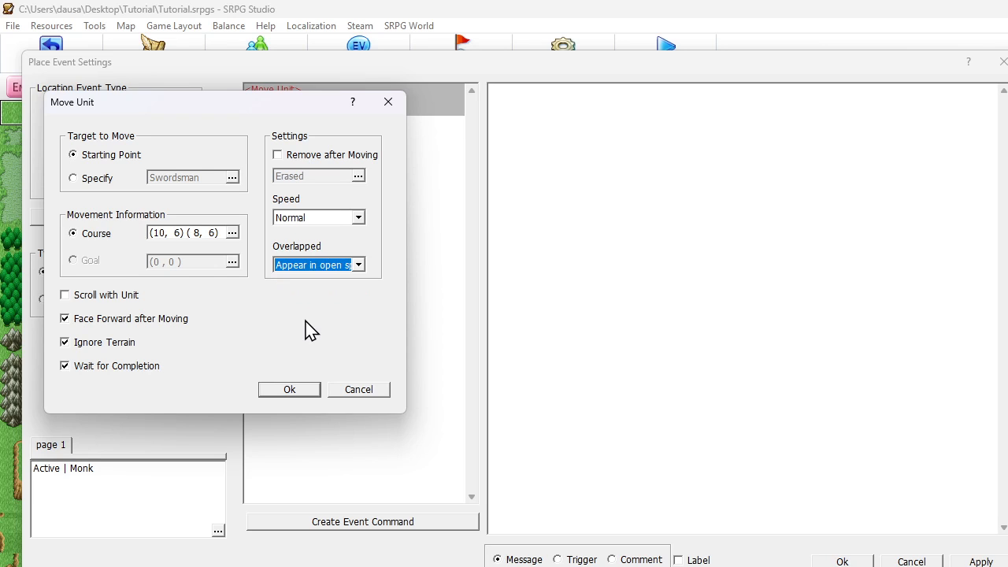
pyautogui.click(315, 266)
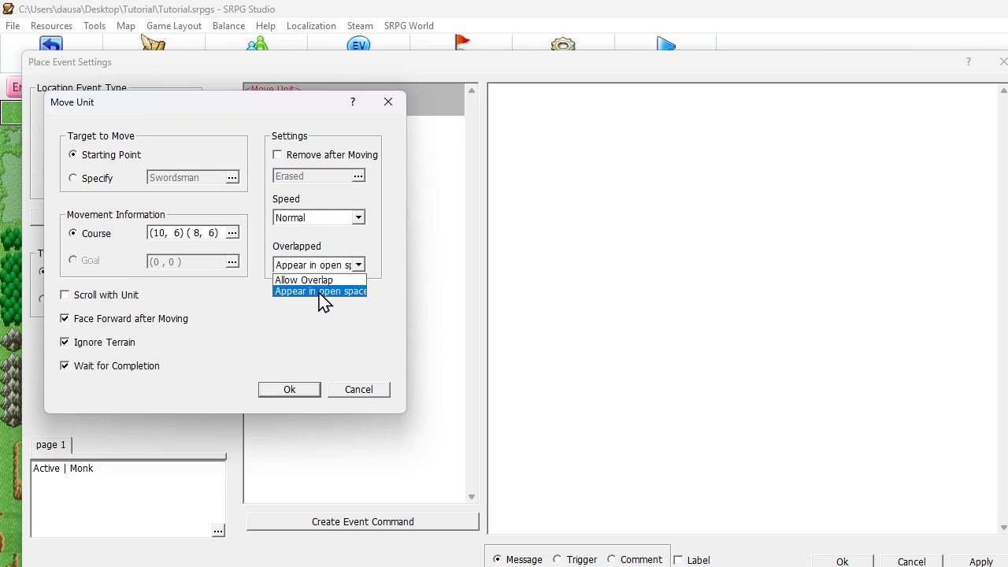
pyautogui.click(322, 292)
pyautogui.click(280, 391)
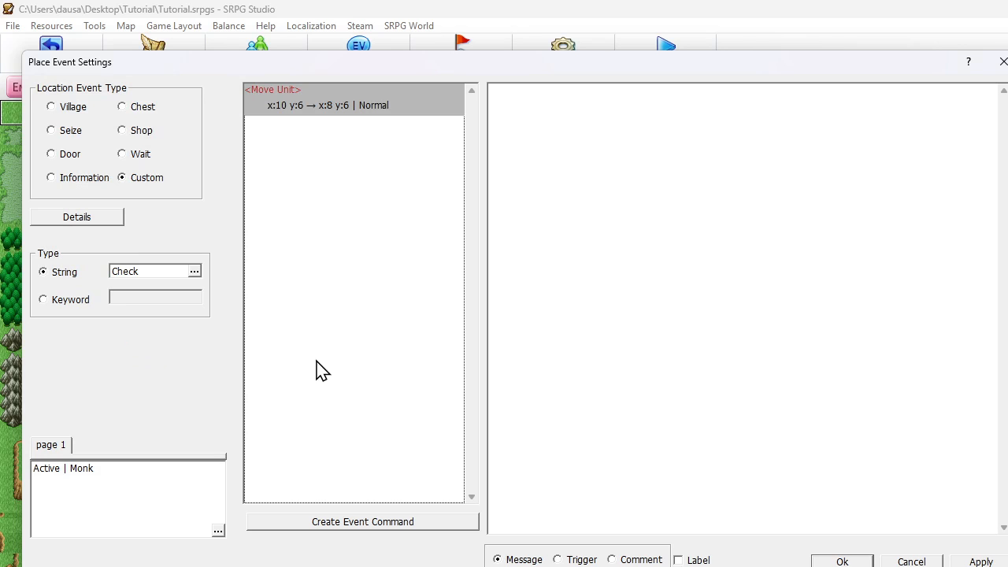
# - Add a Change Event State command that sets the (10, 6) Check event to Free, and save the plateau event
pyautogui.rightClick(308, 126)
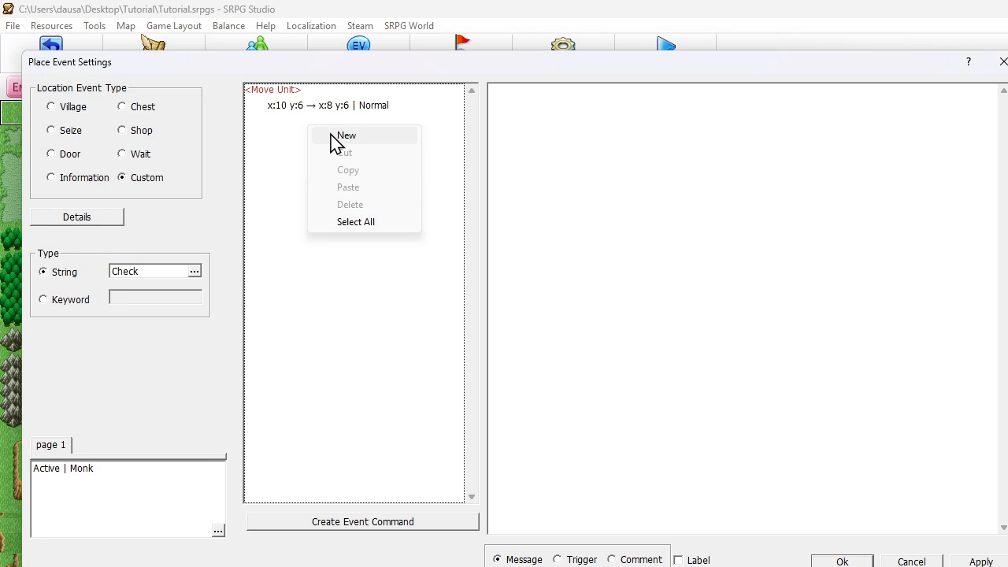
pyautogui.click(332, 141)
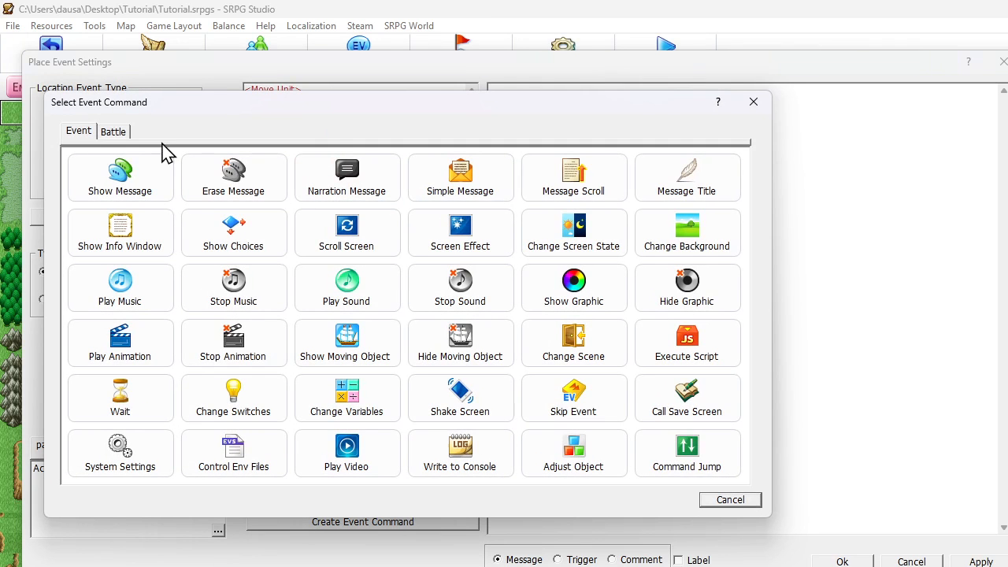
pyautogui.click(116, 132)
pyautogui.click(238, 323)
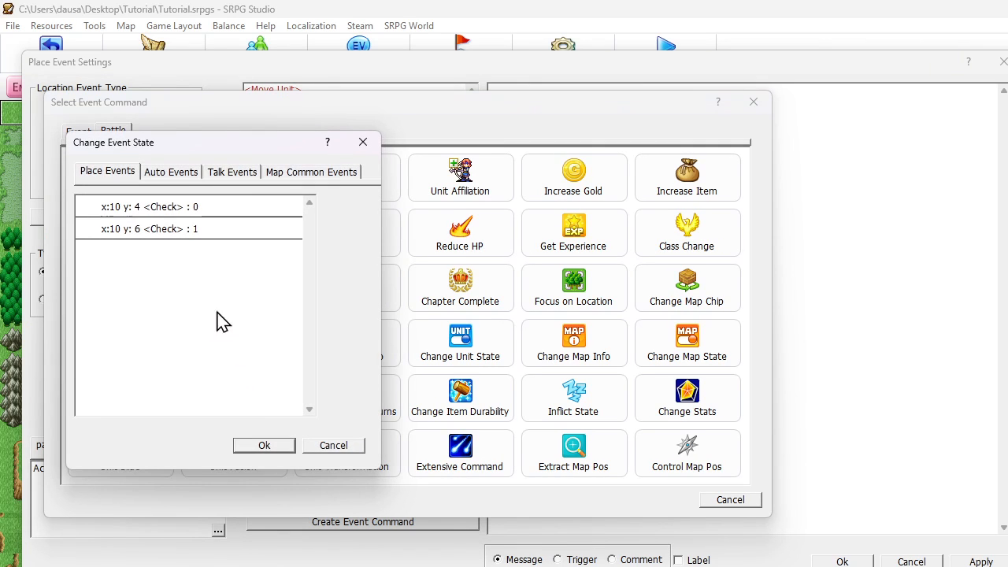
pyautogui.click(250, 231)
pyautogui.click(282, 452)
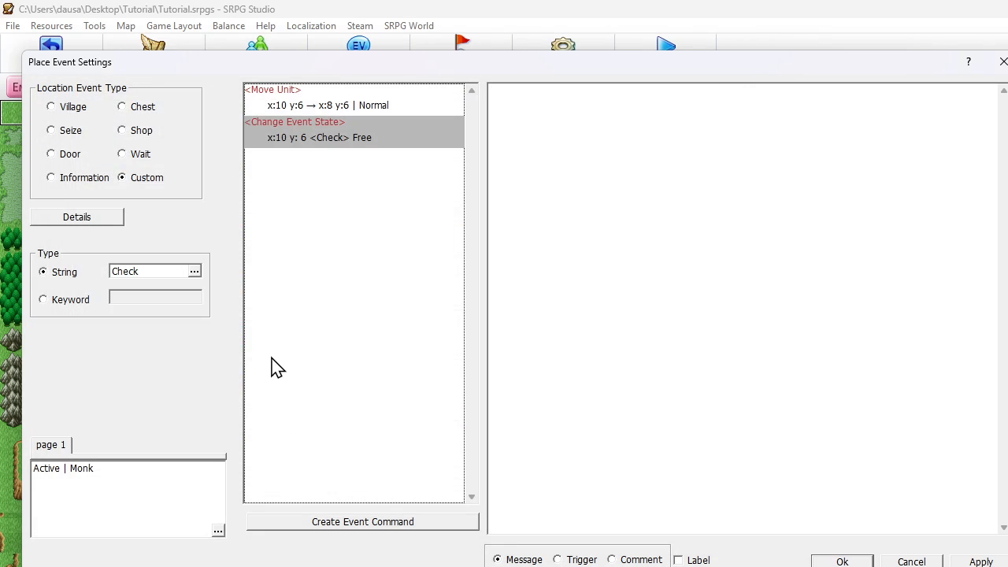
pyautogui.click(842, 562)
# - Add a Change Event State command to the place event above the plateau, setting the (10, 4) Check event to Free, and save it
pyautogui.doubleClick(563, 223)
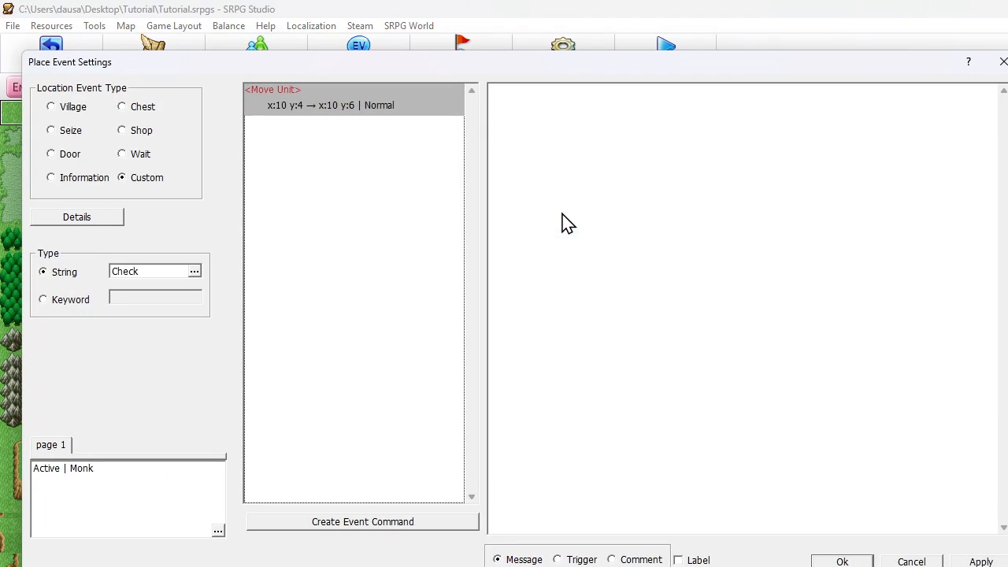
pyautogui.rightClick(313, 130)
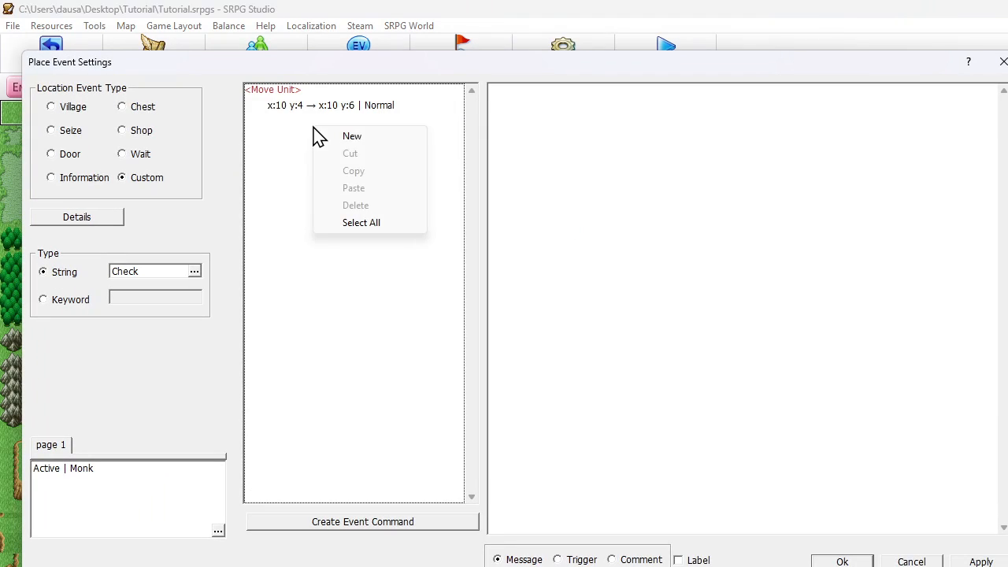
pyautogui.click(372, 143)
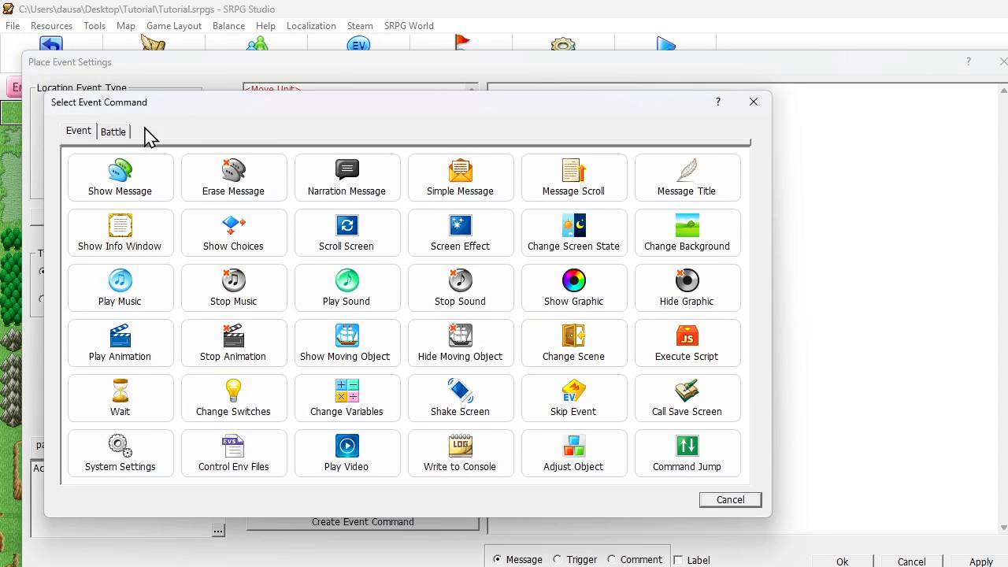
pyautogui.click(111, 131)
pyautogui.click(236, 339)
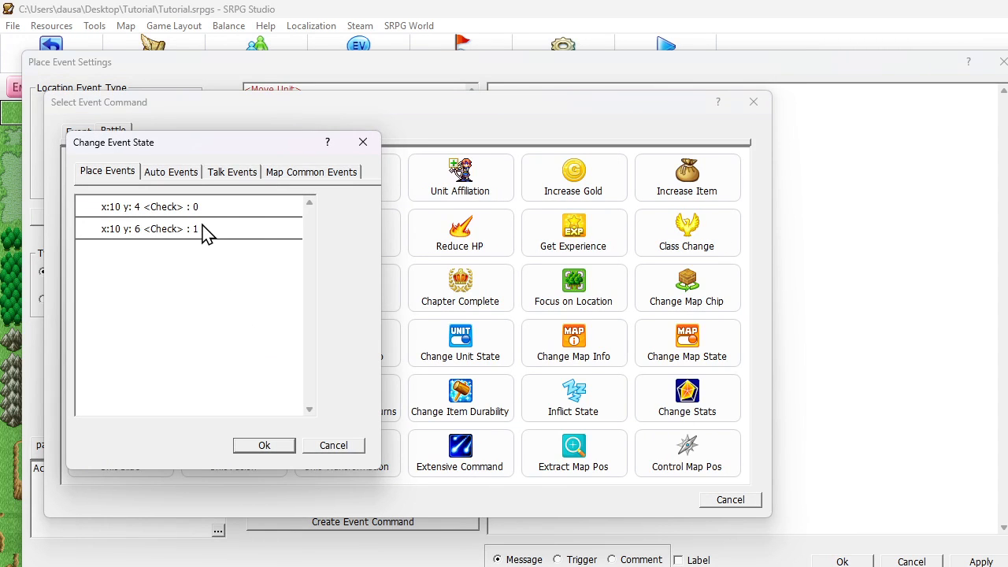
pyautogui.click(260, 208)
pyautogui.click(263, 213)
pyautogui.click(268, 446)
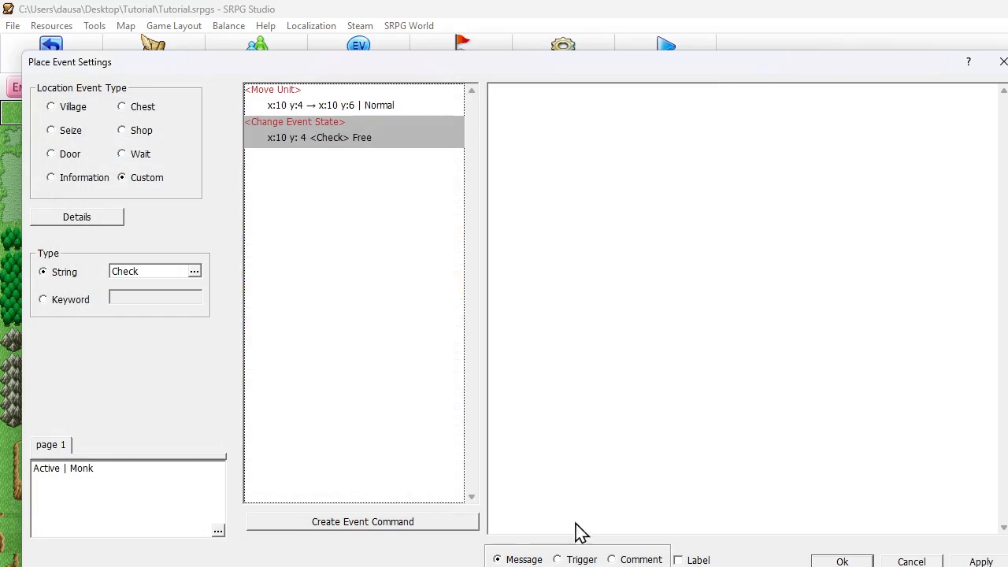
pyautogui.click(843, 562)
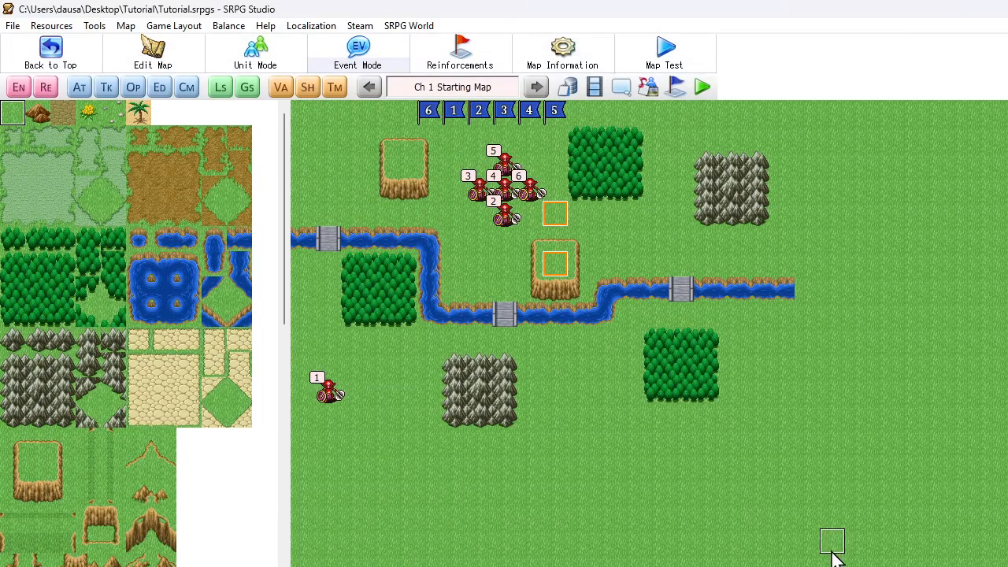
# - Review the commands of the two Check place events at (10, 4) and (10, 6) in the event settings
pyautogui.click(83, 92)
pyautogui.click(67, 95)
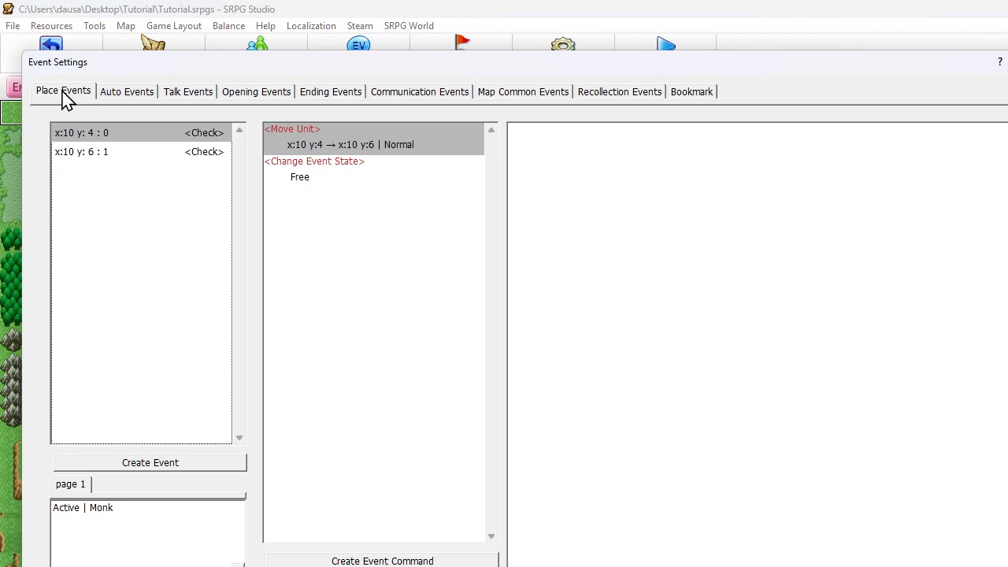
pyautogui.click(75, 150)
pyautogui.click(77, 136)
pyautogui.click(77, 153)
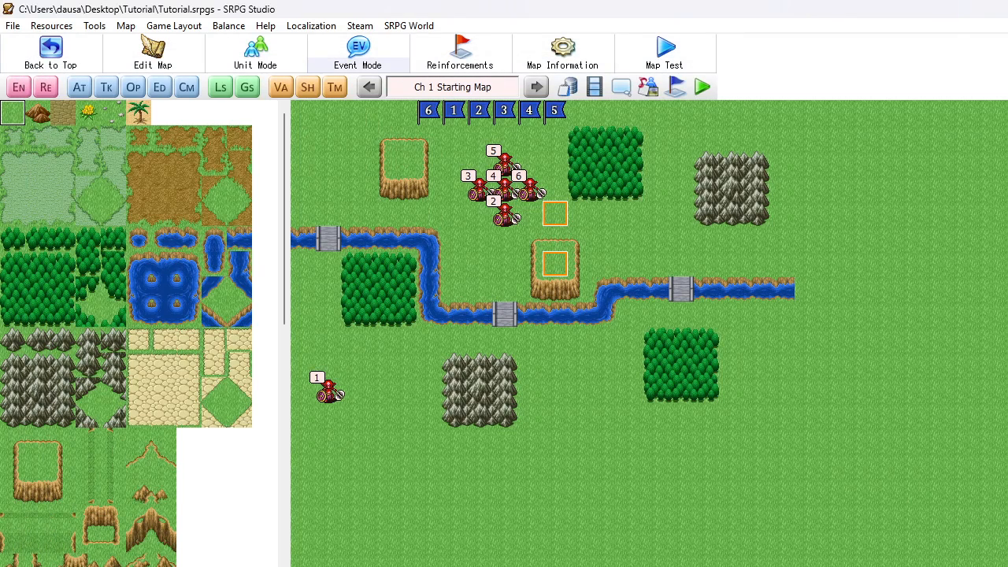
# - Run a playtest, begin a new game, and start the chapter's fight
pyautogui.click(704, 87)
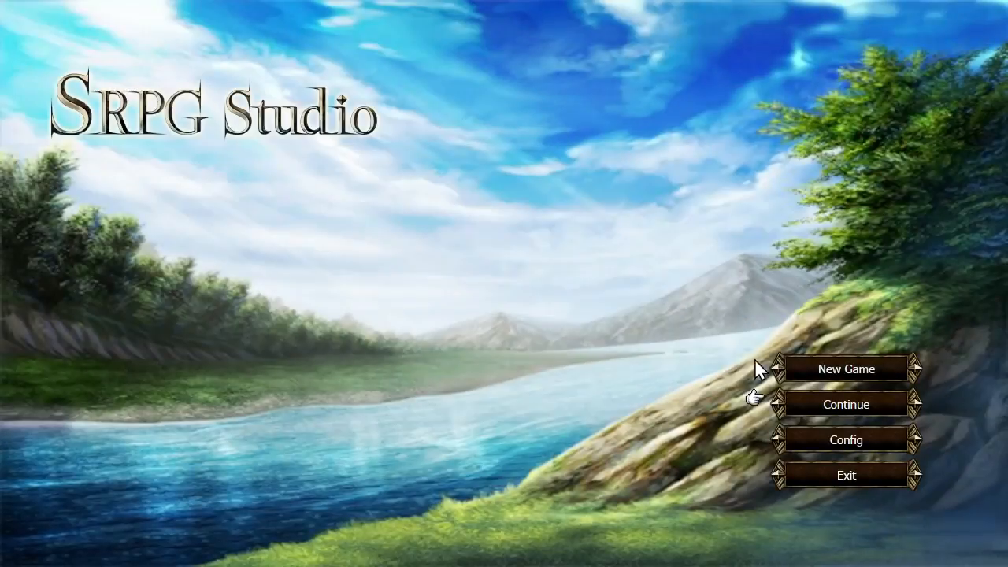
pyautogui.click(807, 372)
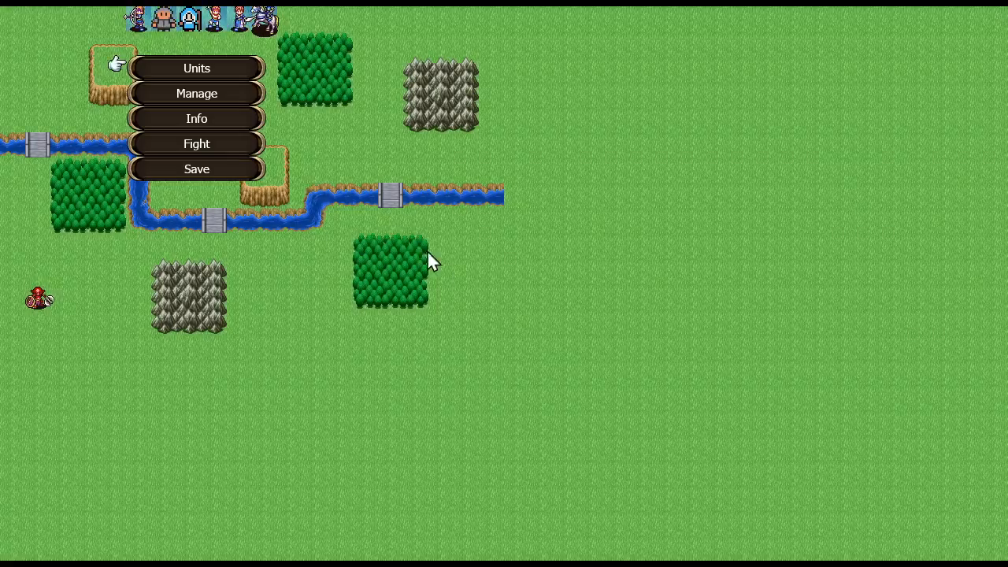
pyautogui.click(218, 142)
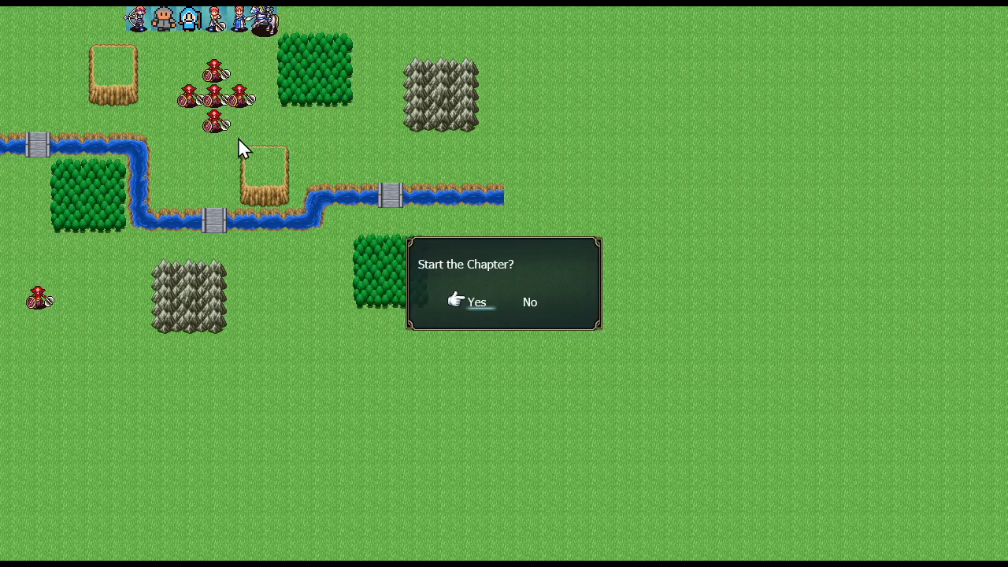
pyautogui.click(467, 305)
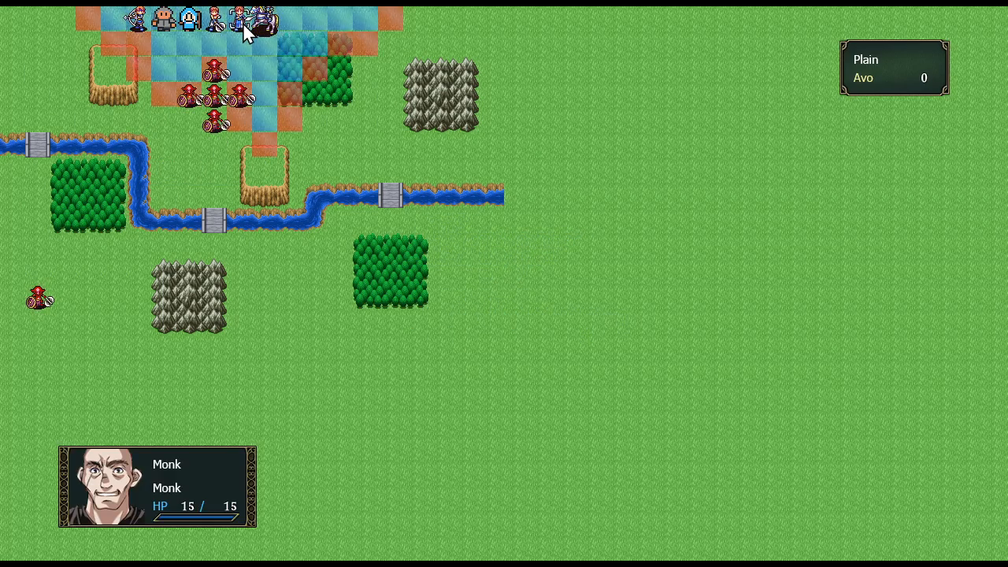
# - Move the Monk to the tile just above the cliff, run Check there, and end the turn
pyautogui.click(244, 30)
pyautogui.click(267, 121)
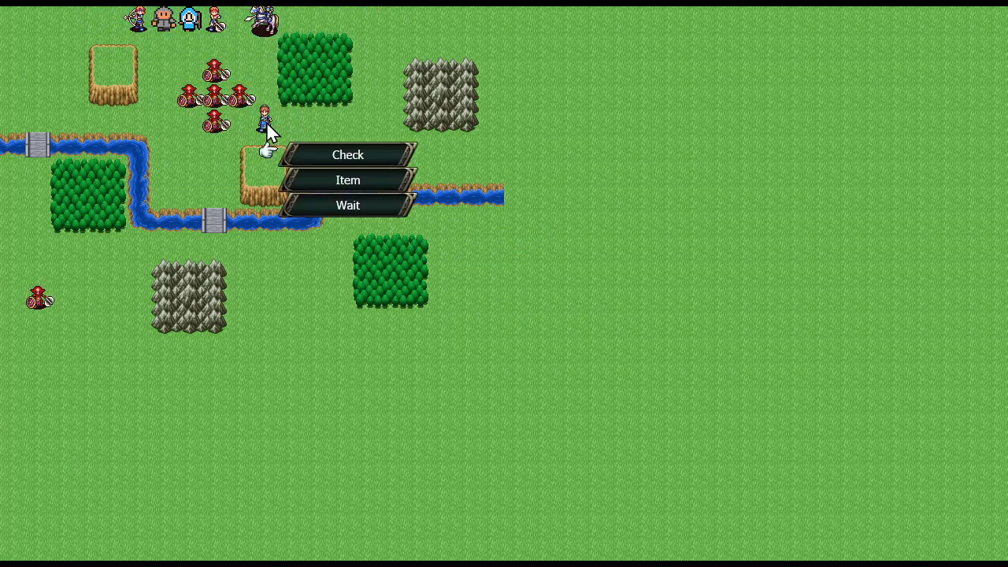
pyautogui.click(322, 152)
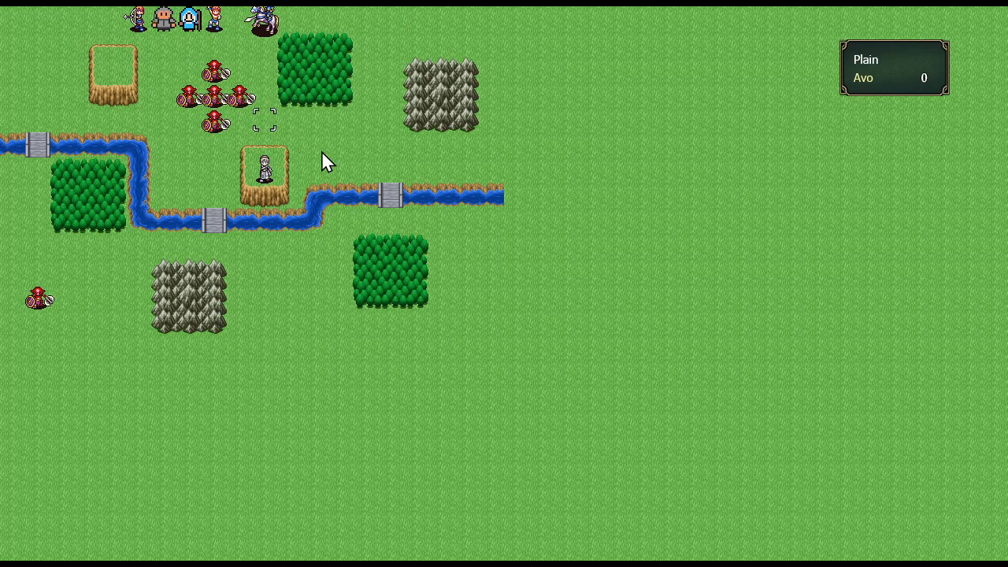
pyautogui.click(263, 169)
pyautogui.click(179, 171)
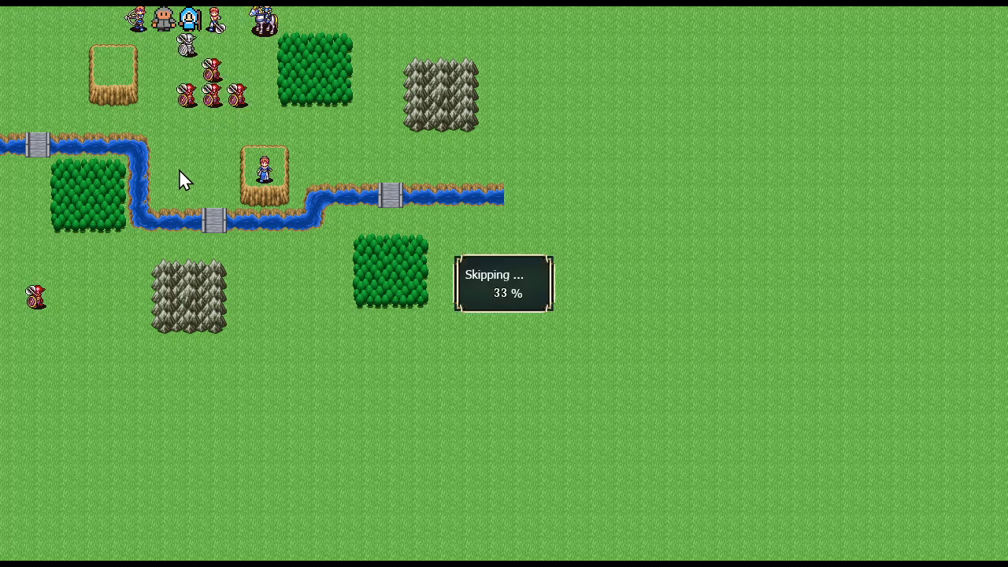
# - Test the Monk's Check event on the cliff tile and close the playtest
pyautogui.click(264, 161)
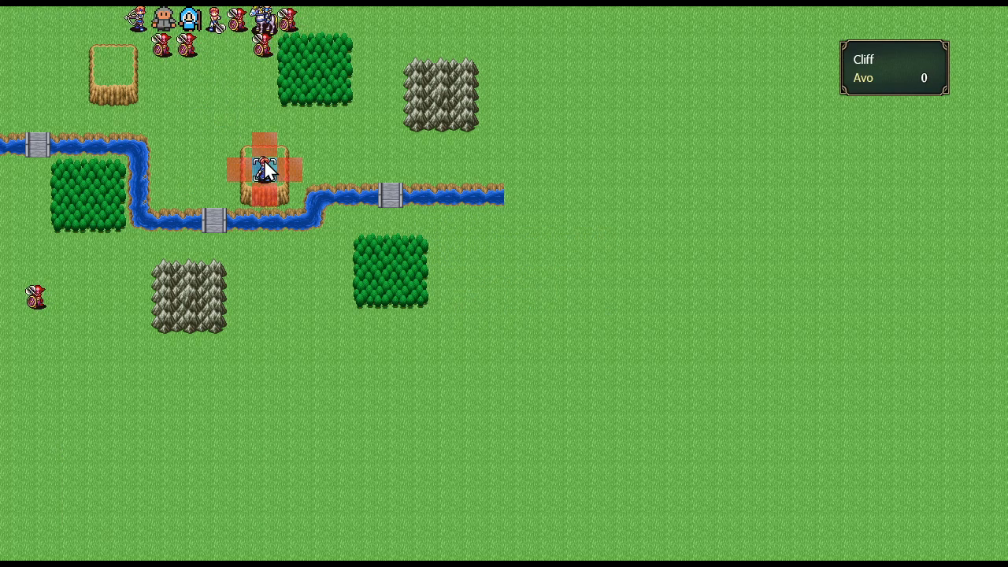
pyautogui.click(264, 161)
pyautogui.rightClick(313, 201)
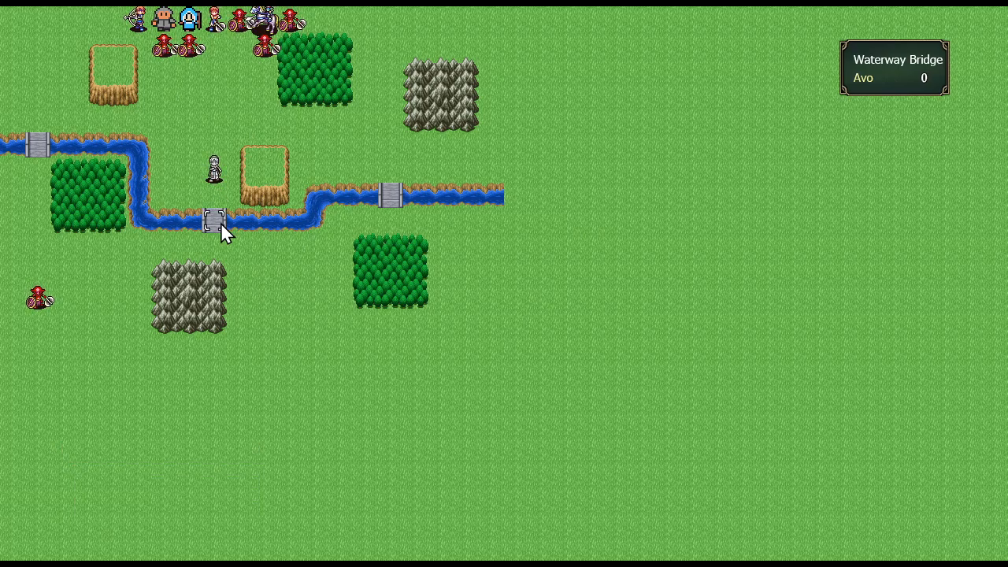
pyautogui.press('Escape')
pyautogui.press('Left')
pyautogui.press('Return')
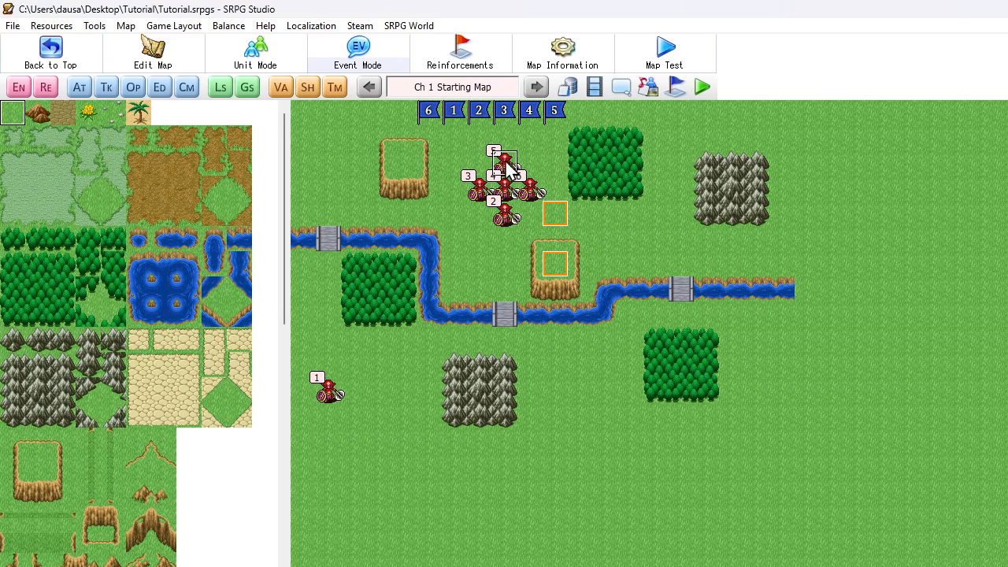
# - Add an Increase Item command giving the Active unit a Short Sword to the cliff tile's place event, placed above its Move Unit command
pyautogui.rightClick(564, 272)
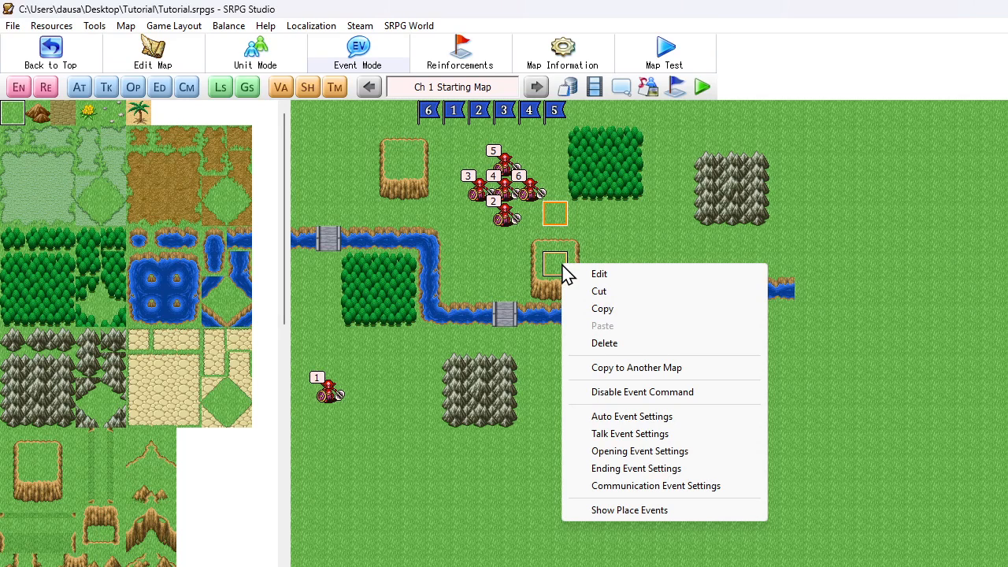
pyautogui.doubleClick(555, 261)
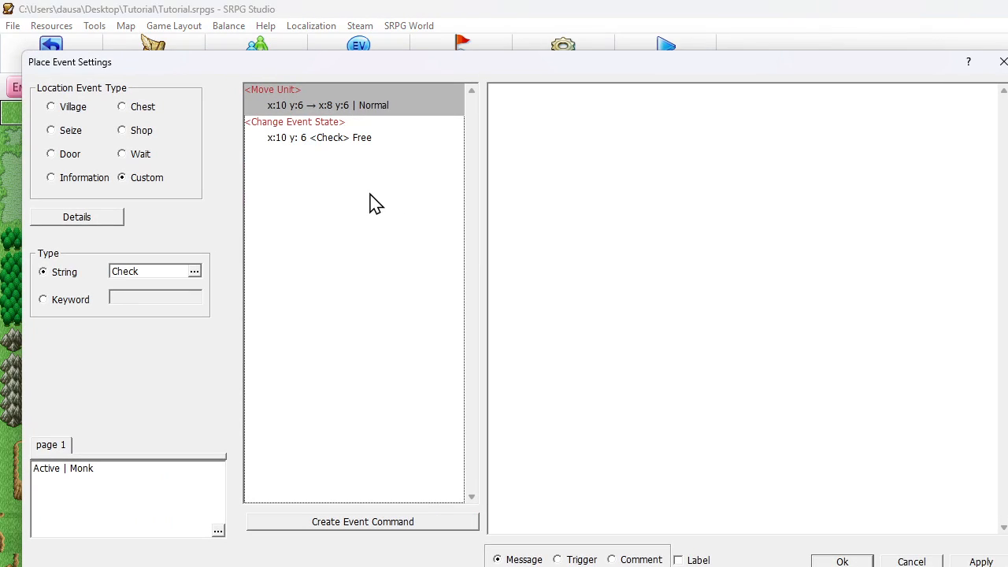
pyautogui.rightClick(322, 106)
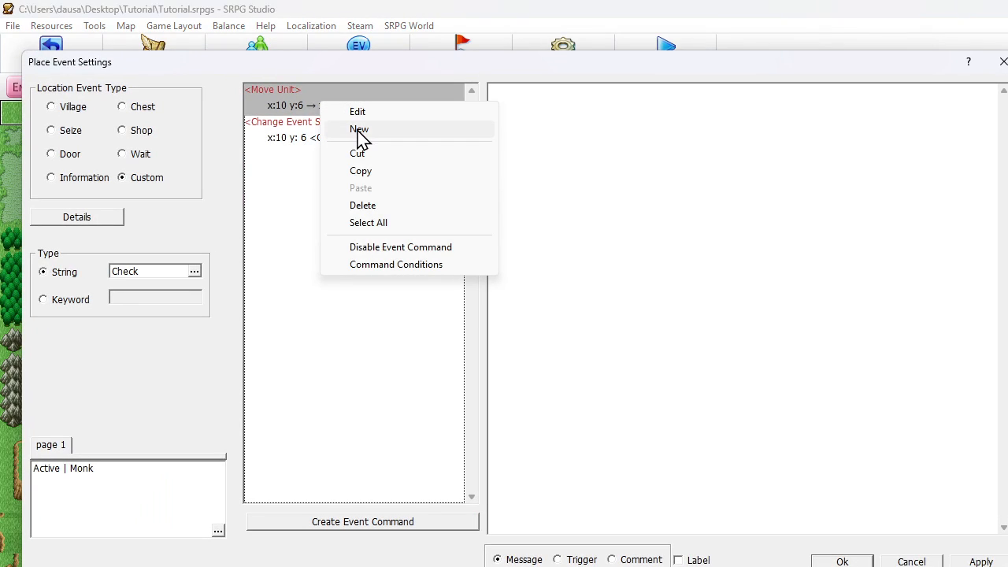
pyautogui.click(358, 131)
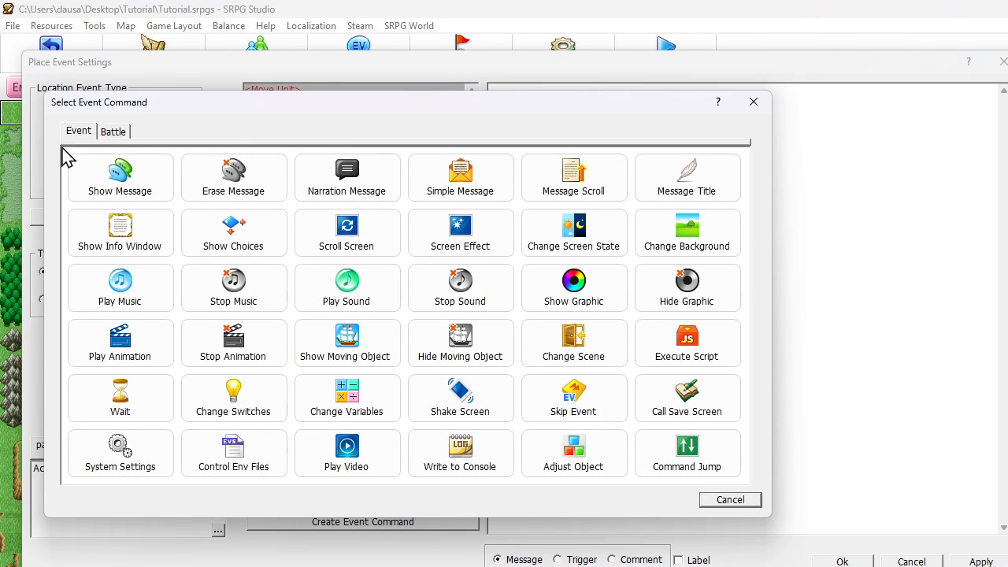
pyautogui.click(111, 134)
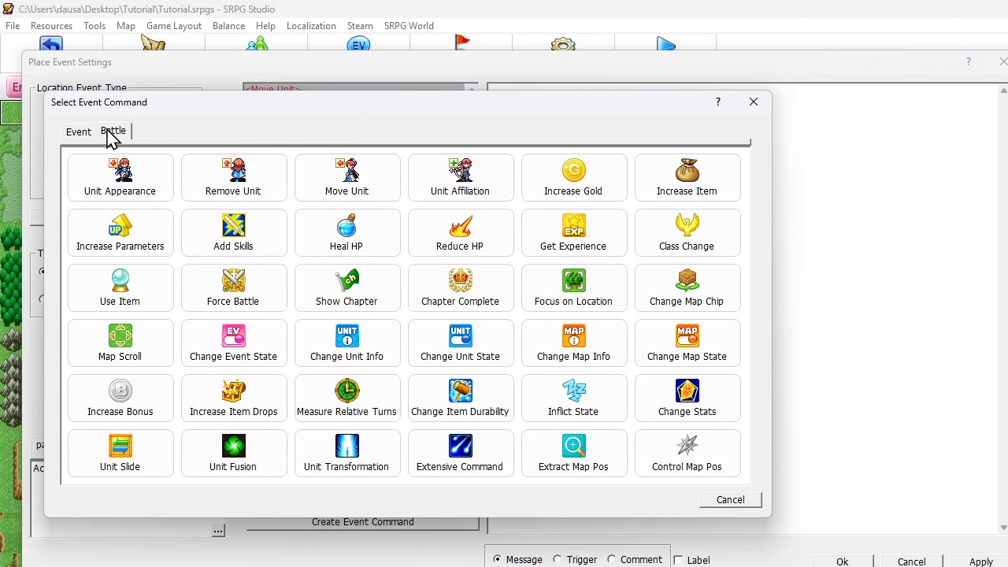
pyautogui.click(670, 185)
pyautogui.click(110, 215)
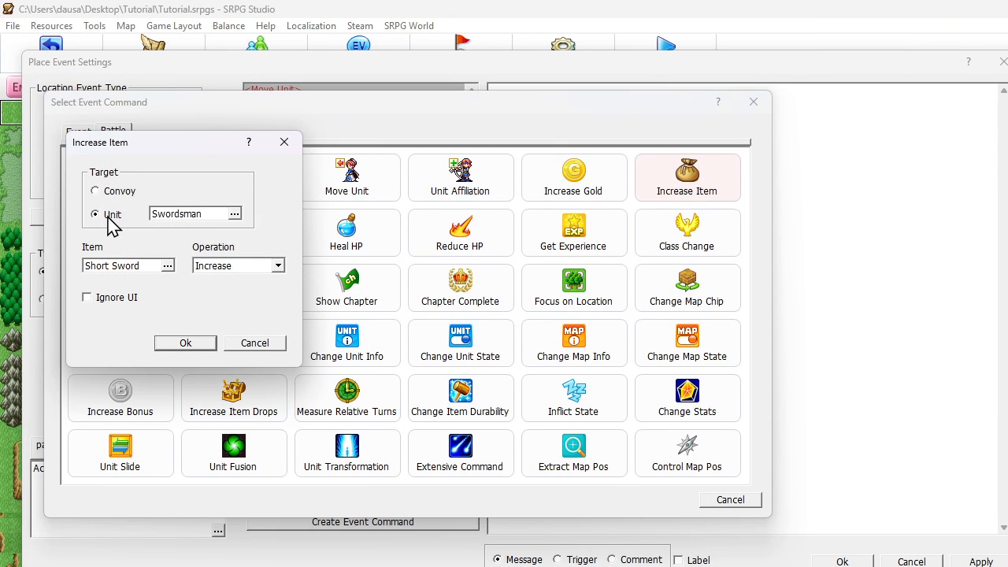
pyautogui.click(187, 219)
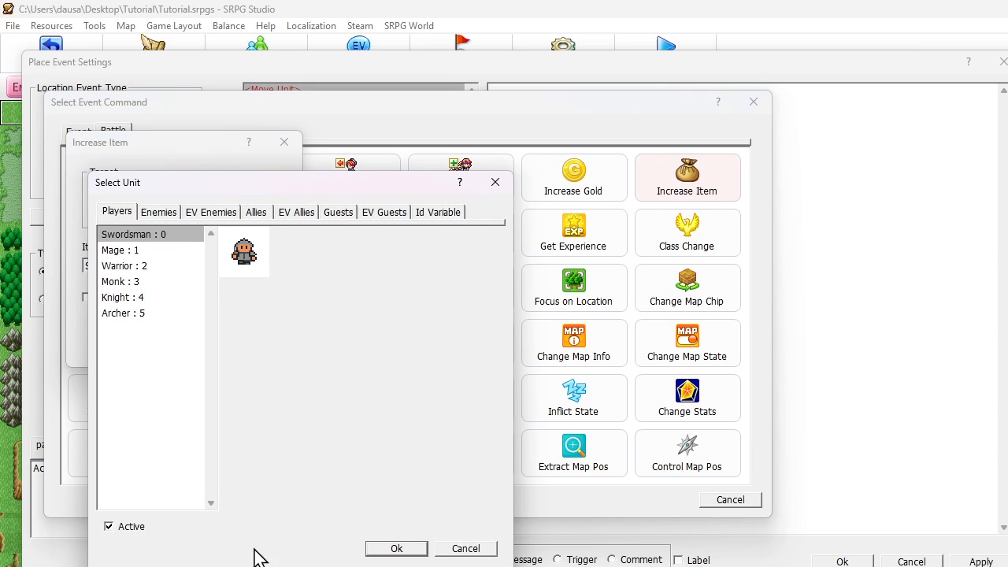
pyautogui.click(387, 553)
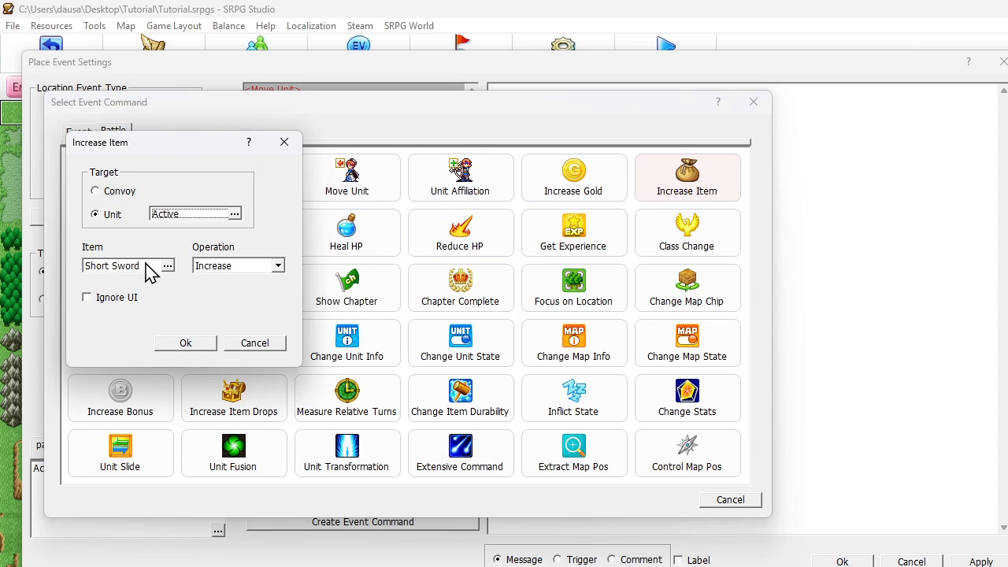
pyautogui.click(201, 344)
pyautogui.moveTo(309, 141); pyautogui.dragTo(310, 108)
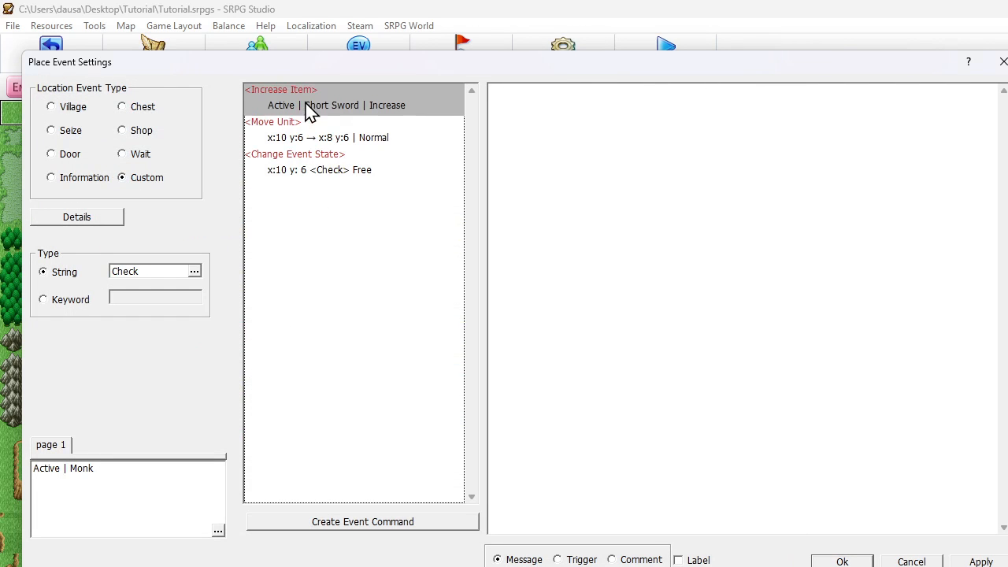
# - Insert a Show Message command below Increase Item in the cliff event and set its speaker to the Active unit
pyautogui.rightClick(325, 111)
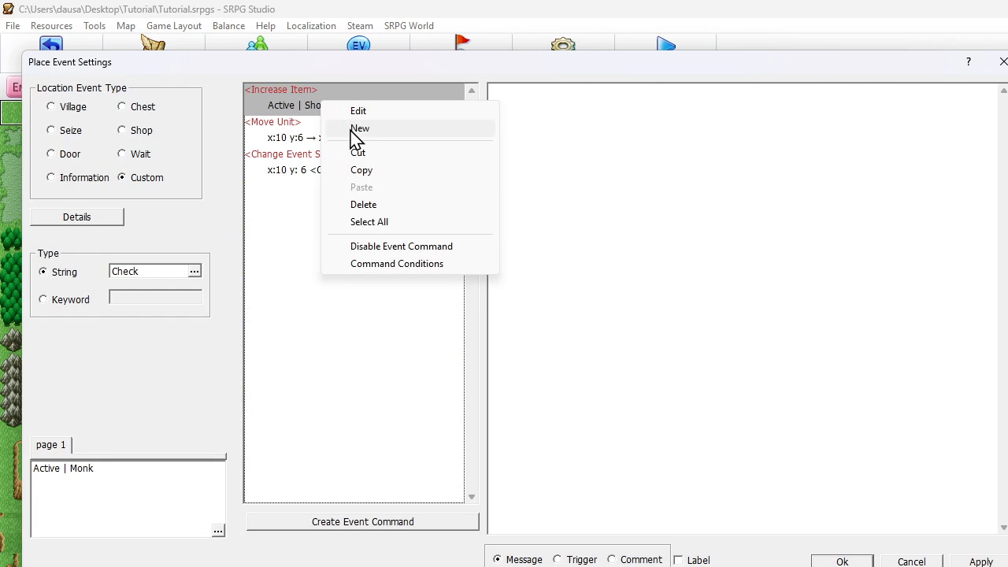
pyautogui.click(351, 130)
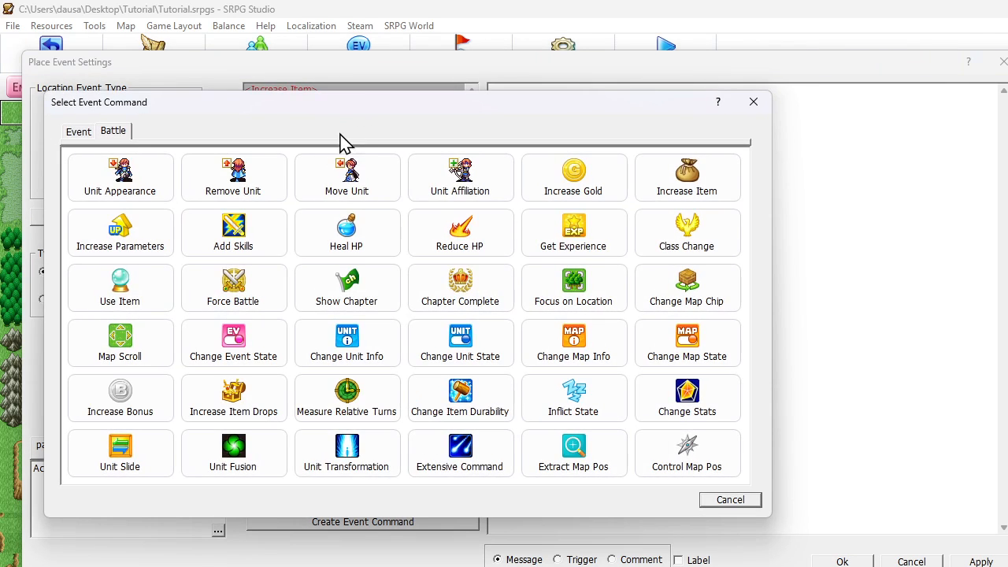
pyautogui.click(90, 134)
pyautogui.click(119, 169)
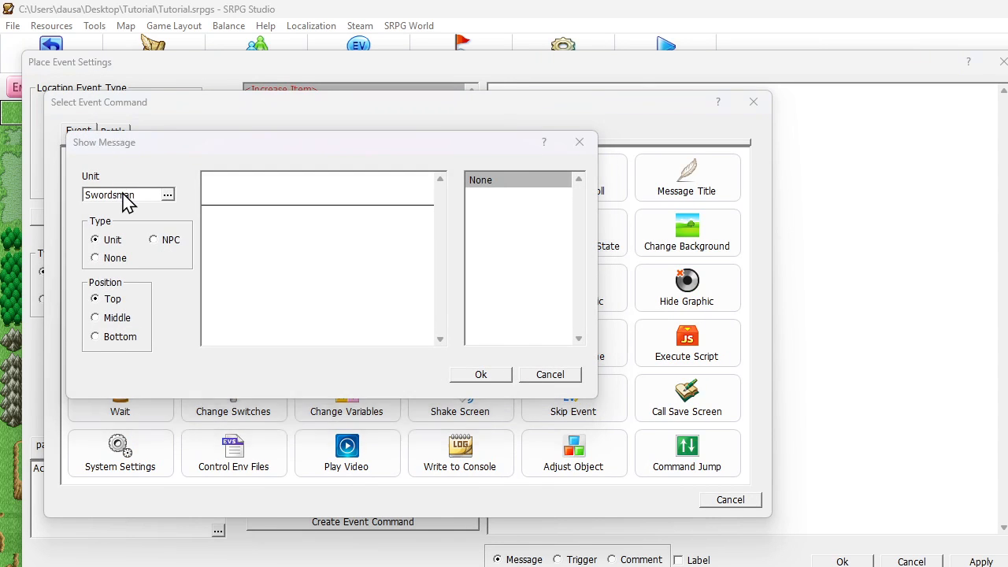
pyautogui.click(123, 197)
pyautogui.click(112, 527)
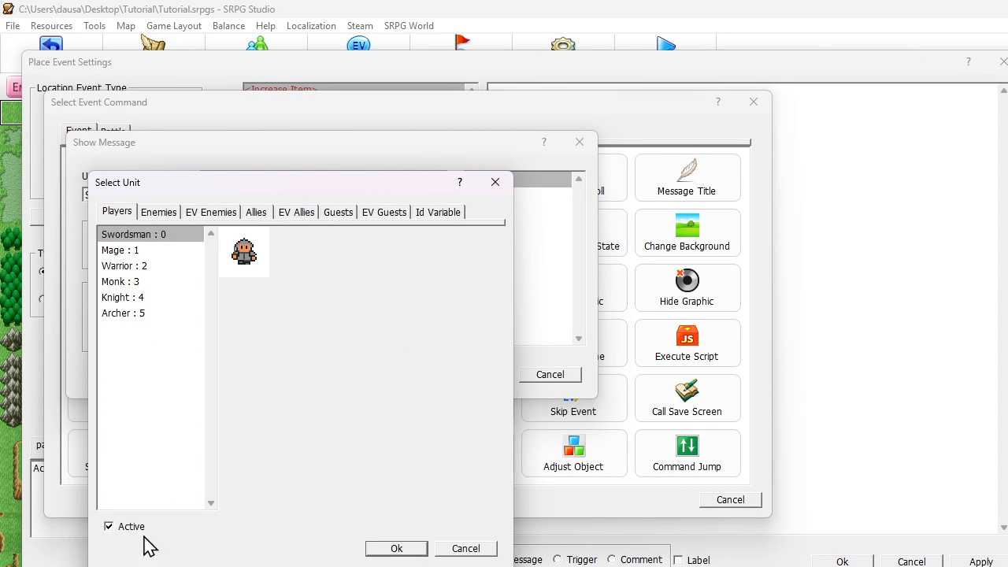
pyautogui.click(394, 549)
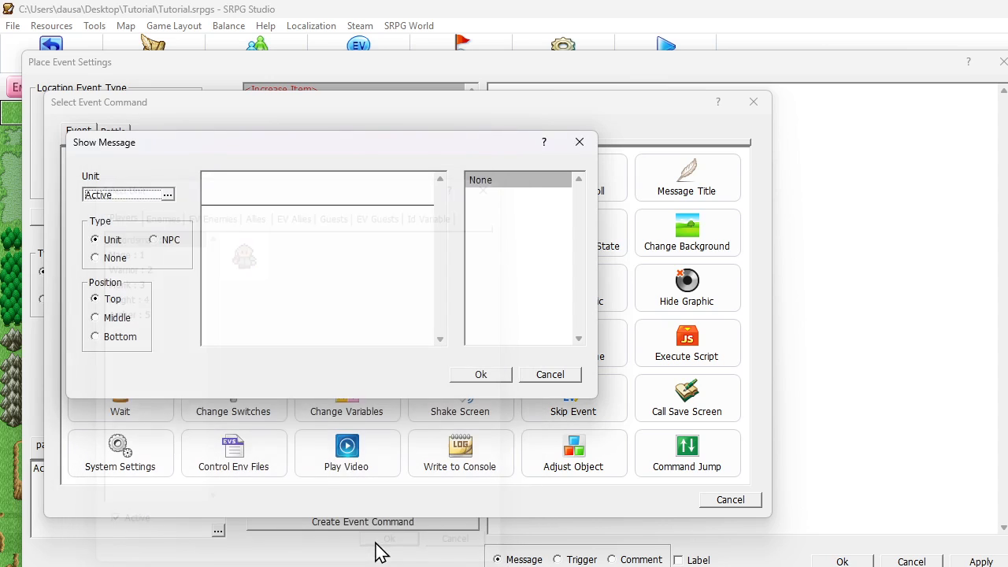
# - Write the message "I dont need a short sword." plus a sentence giving it to a named character, and save the cliff event
pyautogui.click(231, 192)
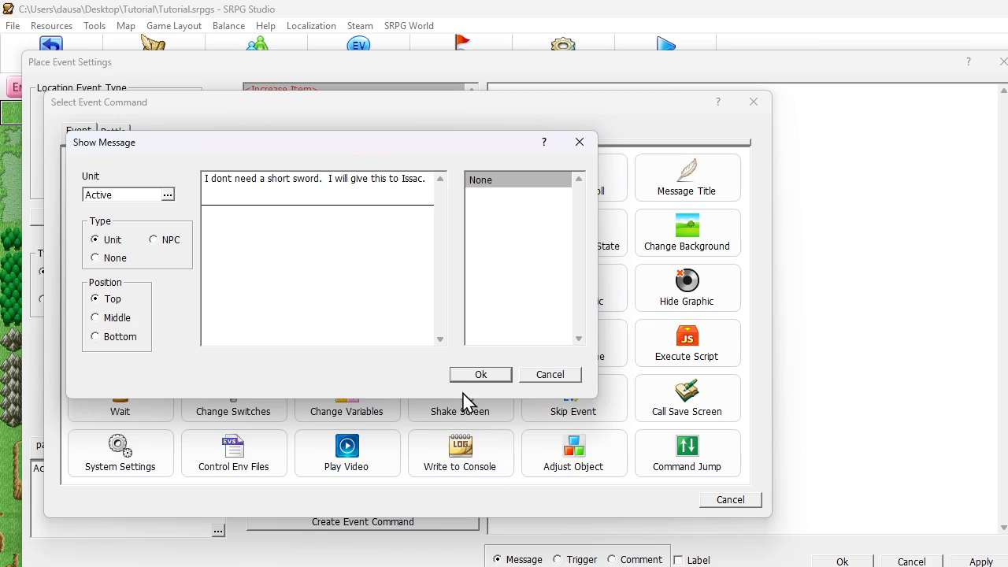
pyautogui.click(473, 377)
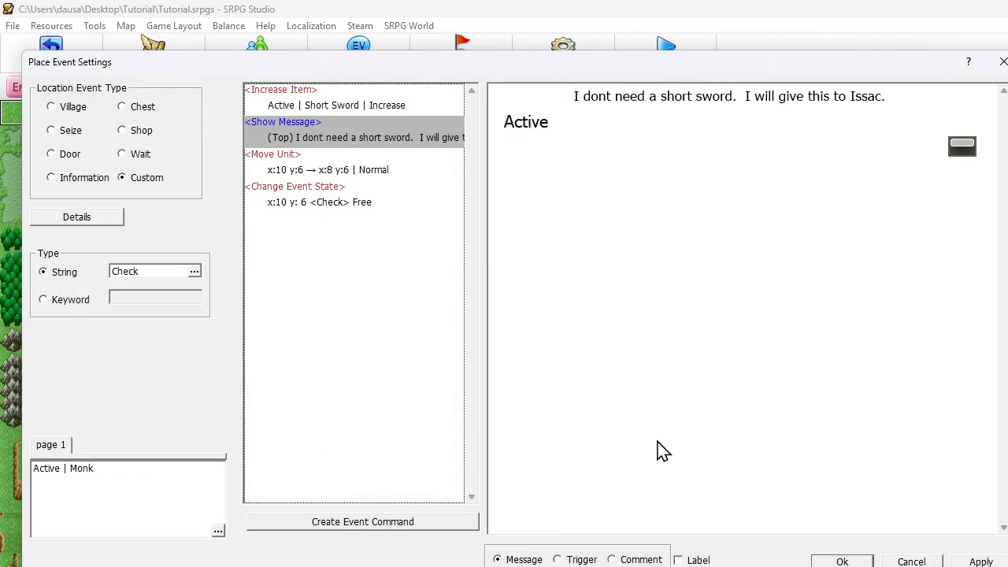
pyautogui.click(842, 561)
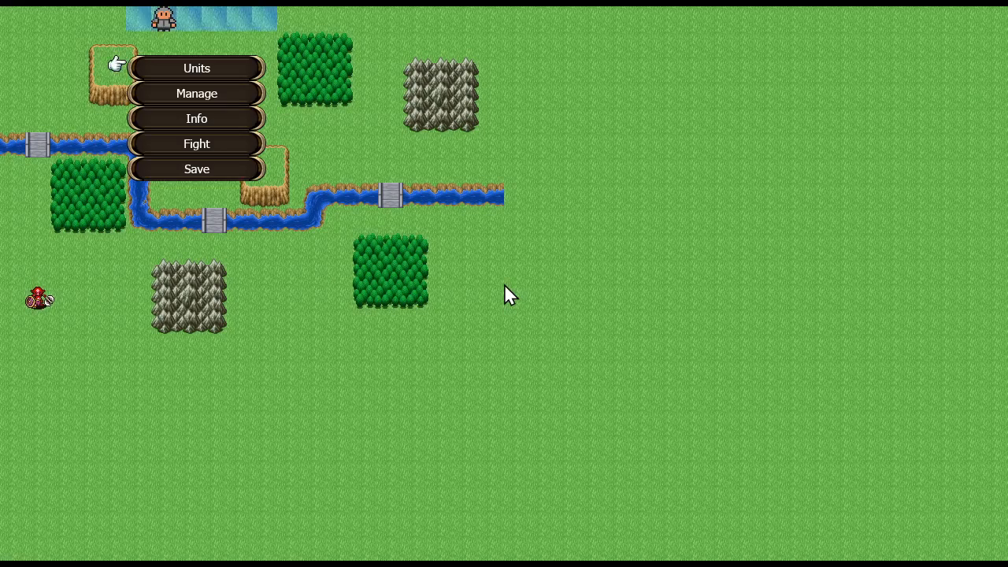
# - Leave the map test, launch a full playtest as a new game, and start the chapter's fight
pyautogui.press('Escape')
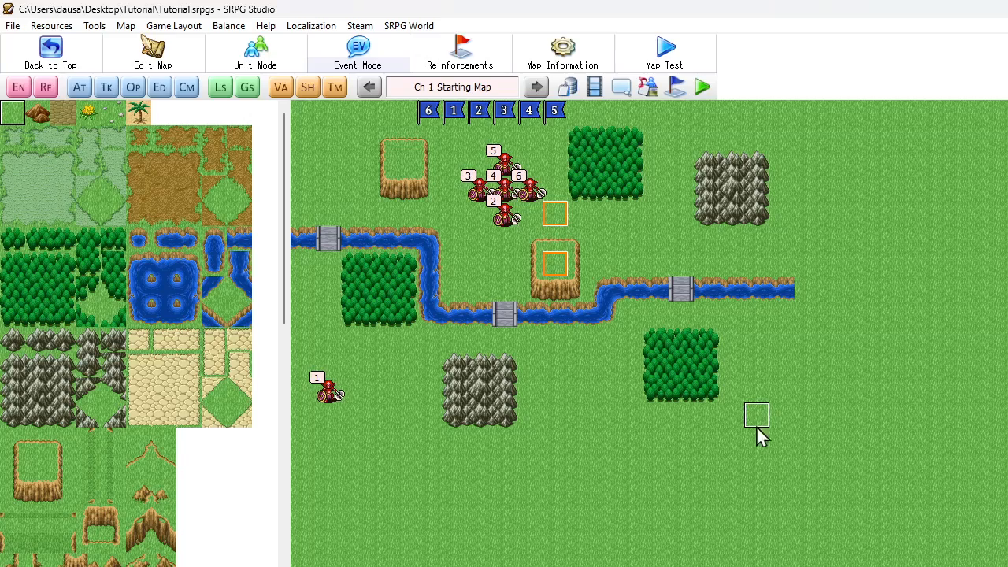
pyautogui.click(702, 89)
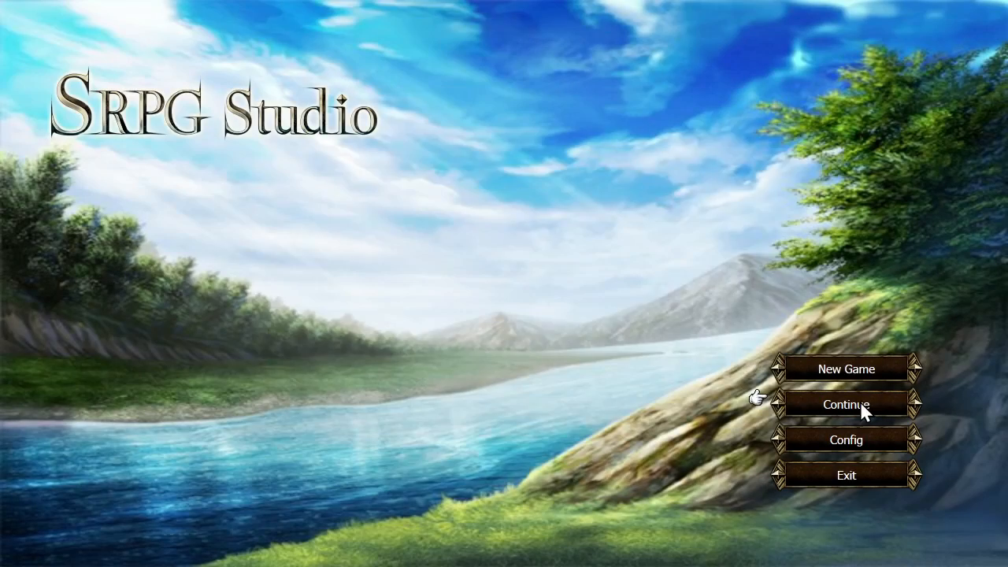
pyautogui.click(861, 403)
pyautogui.rightClick(556, 366)
pyautogui.click(835, 367)
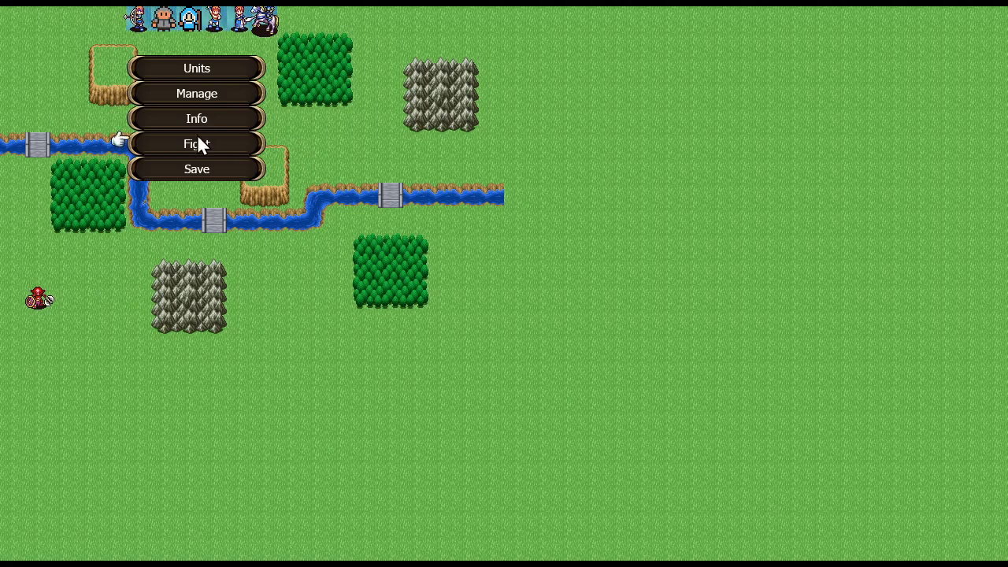
pyautogui.click(197, 143)
pyautogui.click(450, 285)
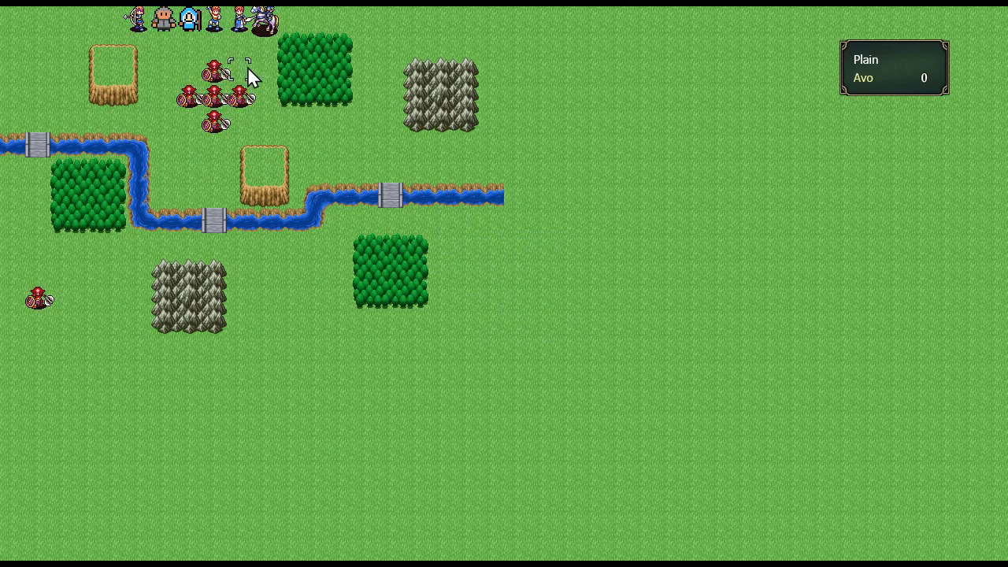
# - Move the Monk to the tile above the cliff and run its Check event to climb up
pyautogui.click(240, 19)
pyautogui.click(263, 118)
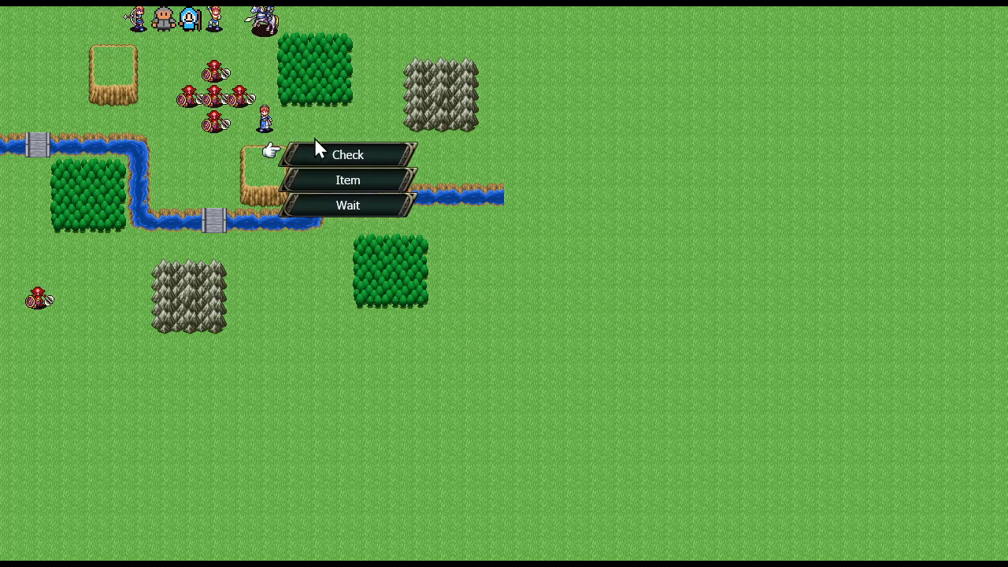
pyautogui.click(329, 150)
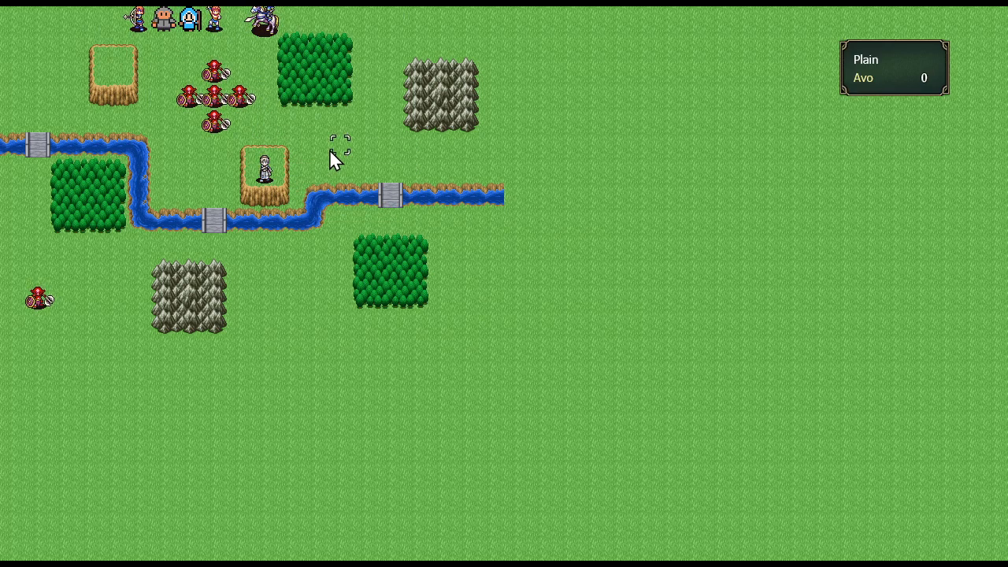
# - End the player turn and run the Monk's Check event on the cliff through its item and message
pyautogui.click(264, 170)
pyautogui.click(236, 167)
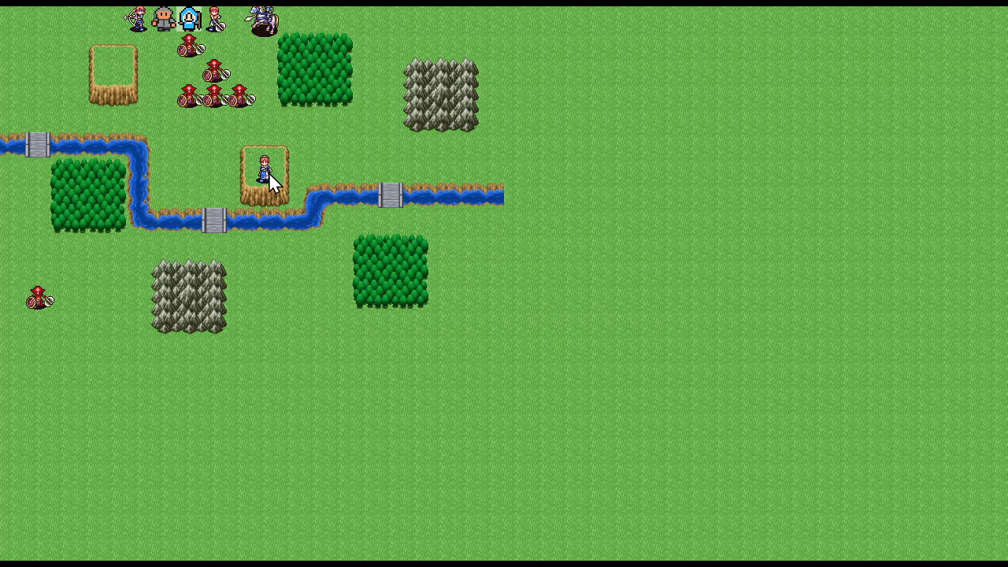
pyautogui.click(264, 178)
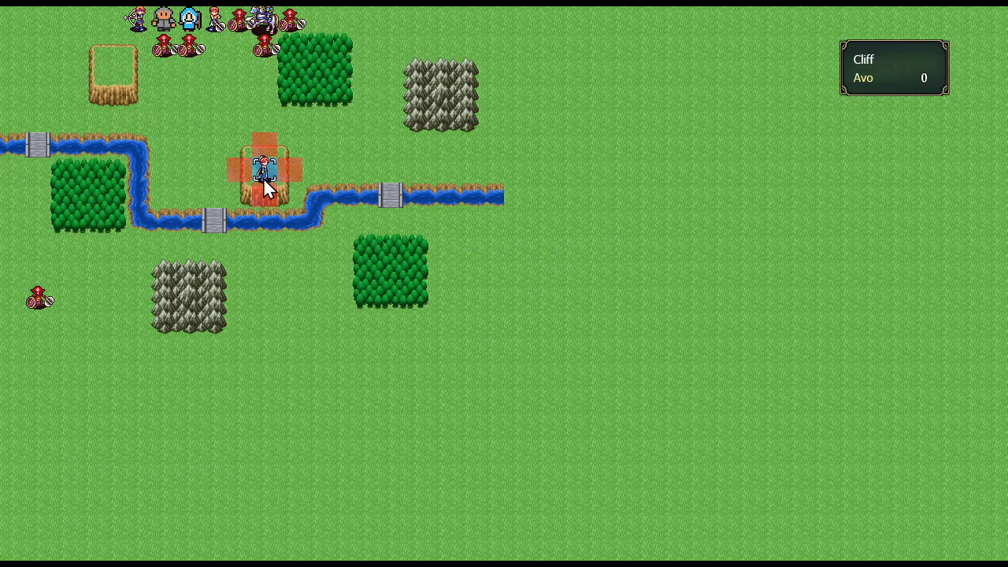
pyautogui.click(263, 177)
pyautogui.click(333, 207)
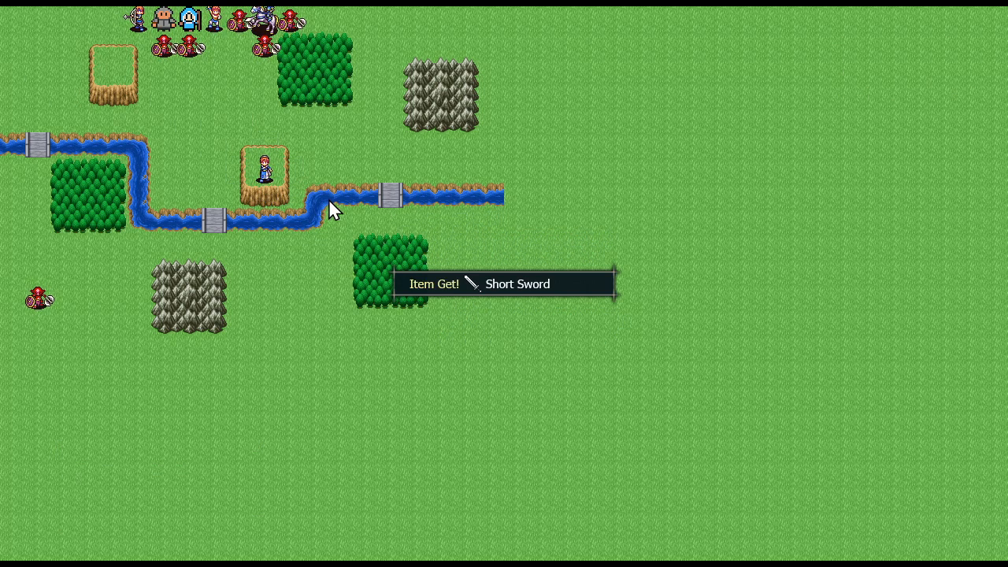
pyautogui.click(468, 287)
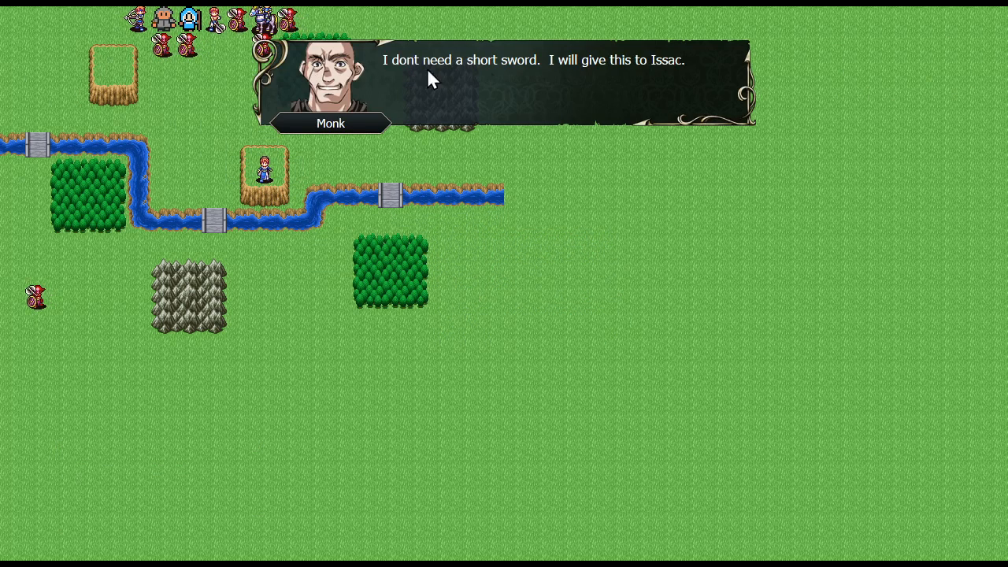
pyautogui.click(615, 183)
# - Quit the playtest and return to the Ch 1 Starting Map editor
pyautogui.press('Escape')
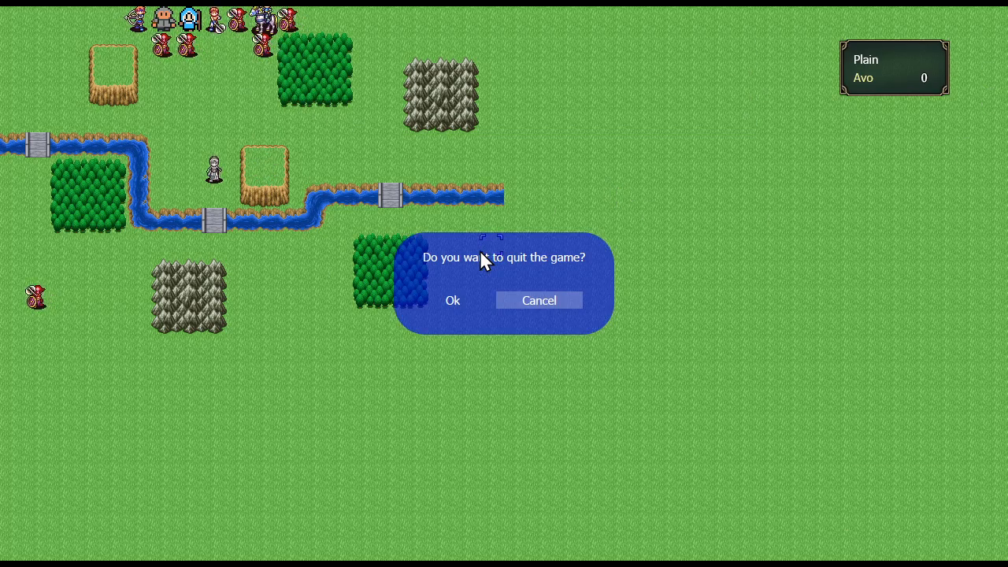
pyautogui.press('Left')
pyautogui.press('Return')
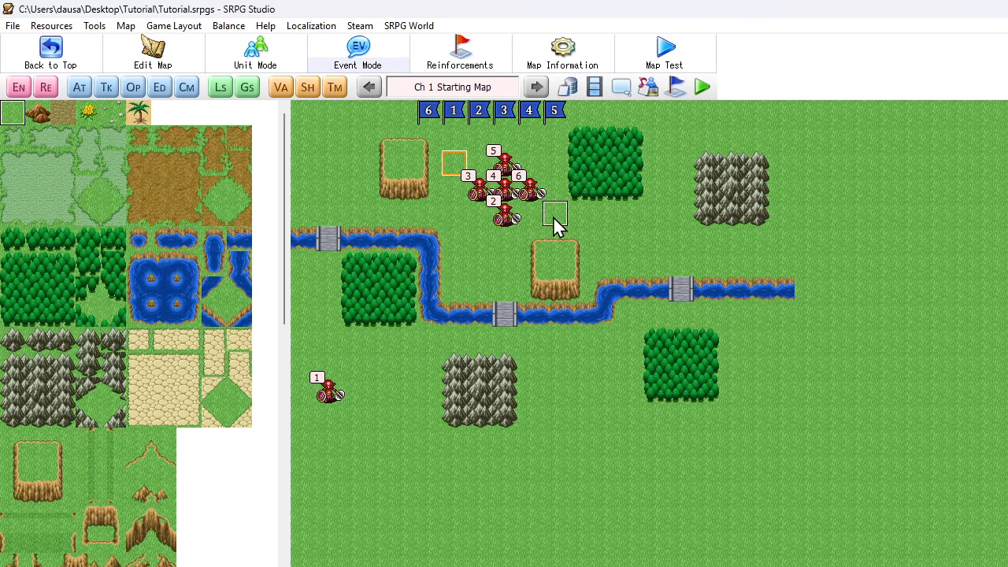
# - Delete the Move Unit command from the Check place event at x 6, y 2
pyautogui.doubleClick(455, 168)
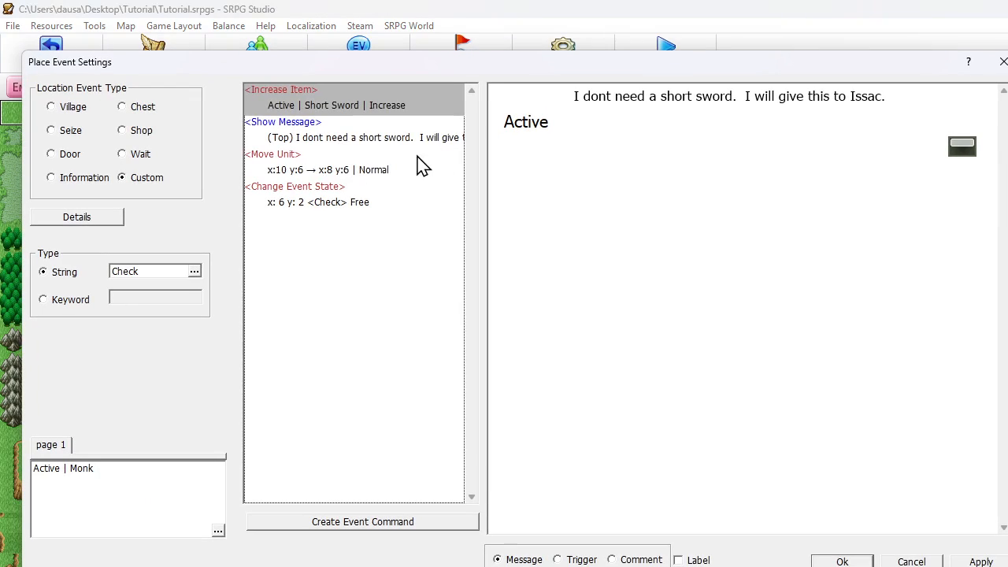
pyautogui.click(349, 172)
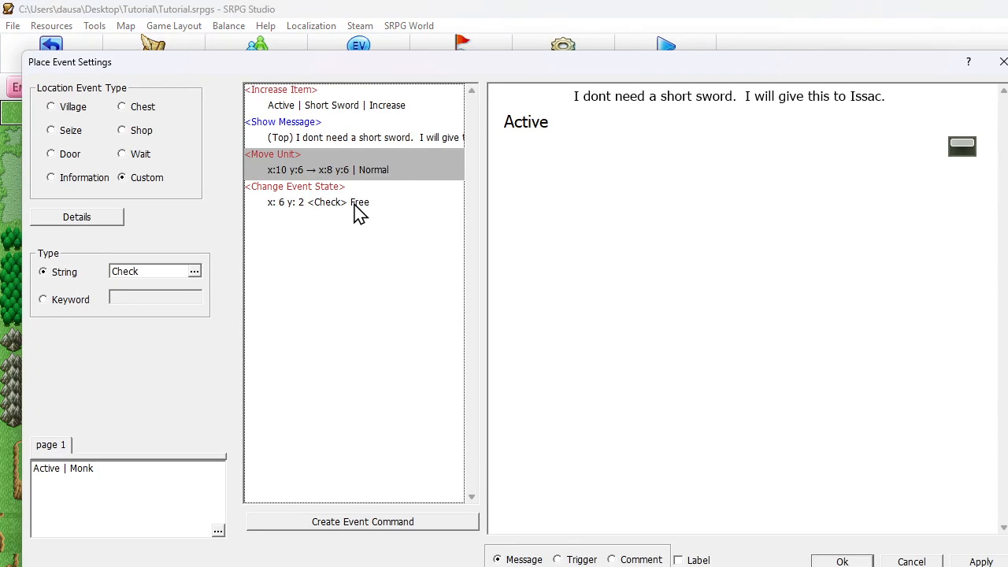
pyautogui.press('Delete')
pyautogui.click(355, 175)
pyautogui.click(355, 109)
pyautogui.click(356, 139)
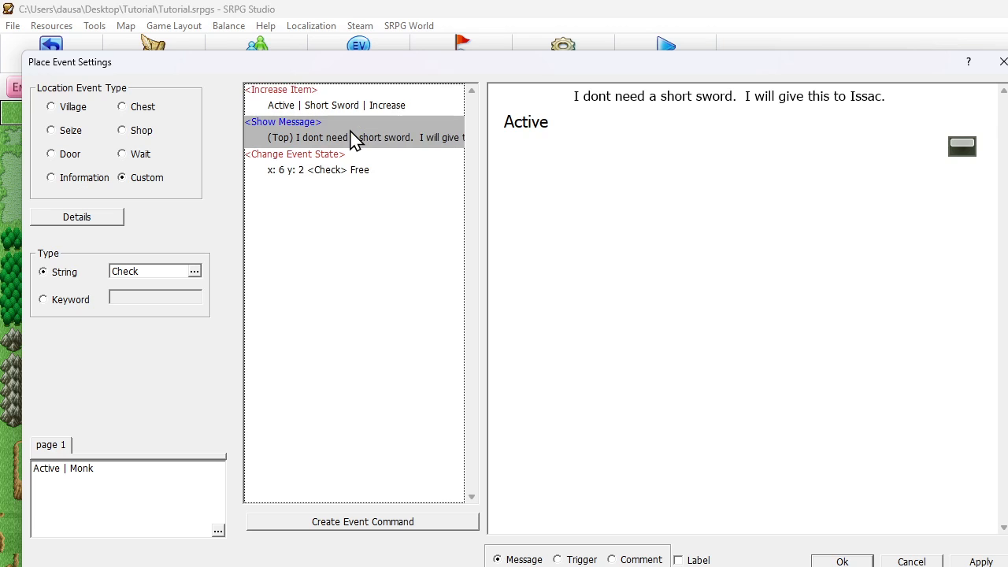
# - Insert a Change Unit State command with Wait set to Disable below Show Message in the Check event
pyautogui.click(335, 167)
pyautogui.click(352, 146)
pyautogui.rightClick(352, 146)
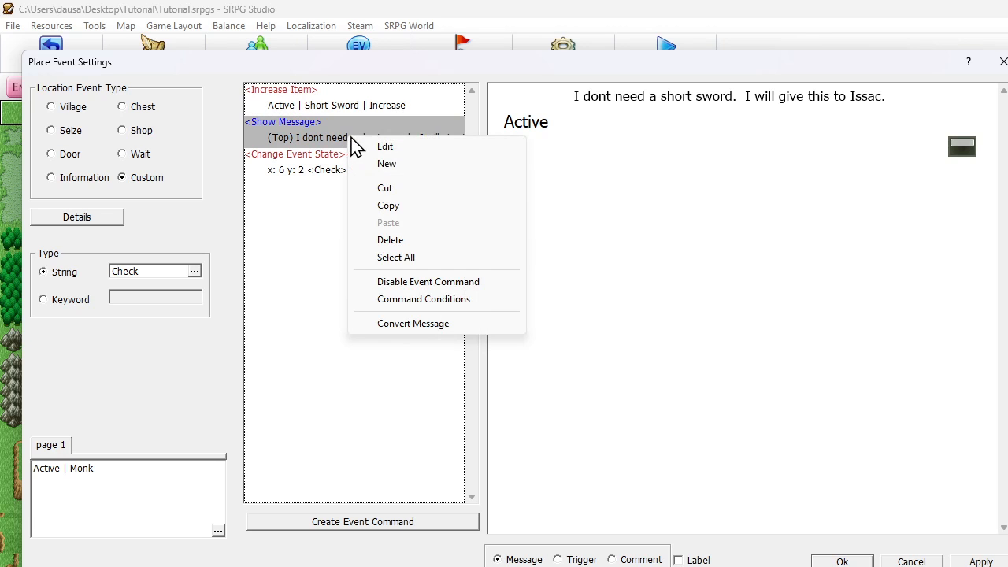
pyautogui.click(411, 164)
pyautogui.click(114, 131)
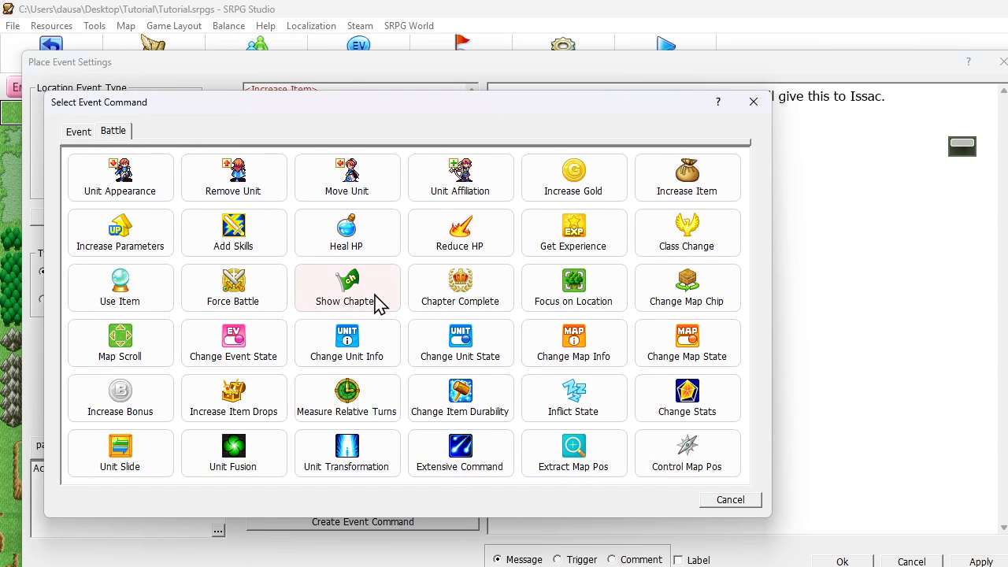
pyautogui.click(472, 343)
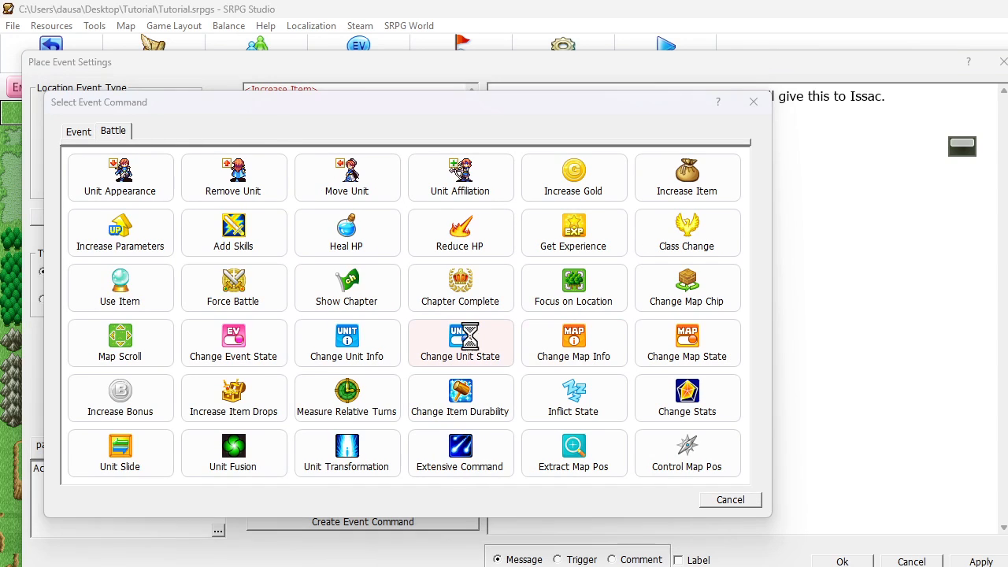
pyautogui.click(103, 251)
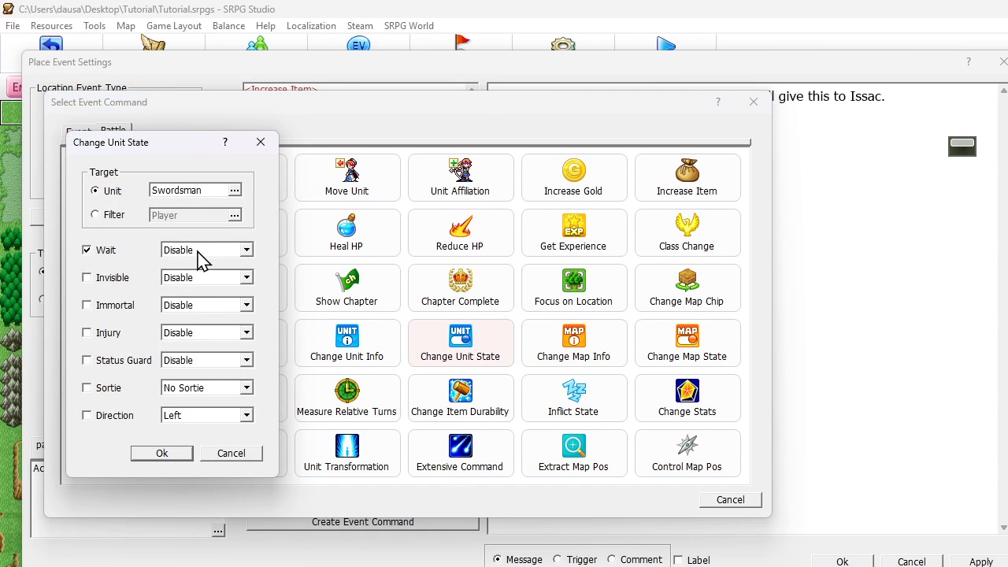
pyautogui.click(156, 453)
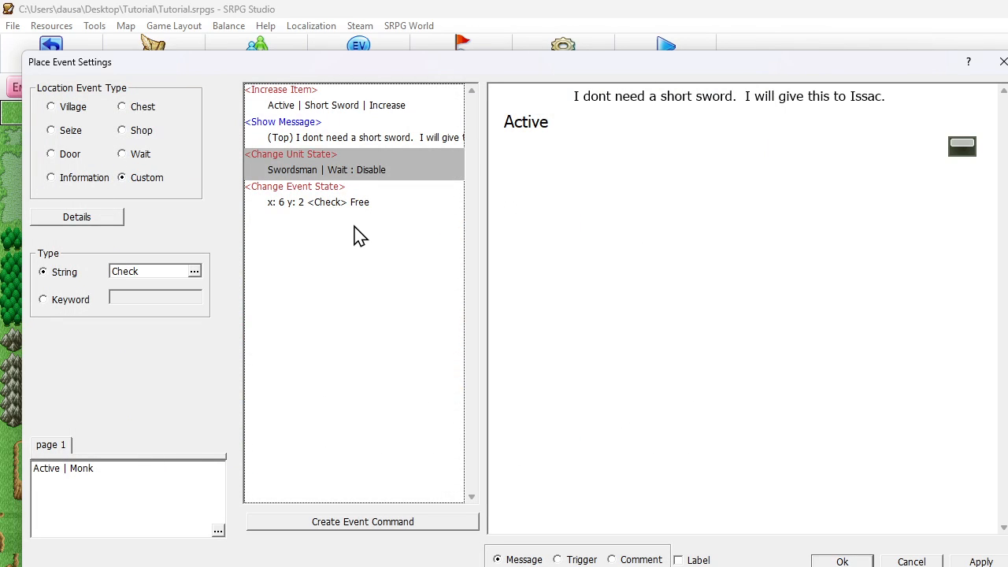
# - Retarget the Change Unit State command to the Active unit and save the place event
pyautogui.doubleClick(323, 167)
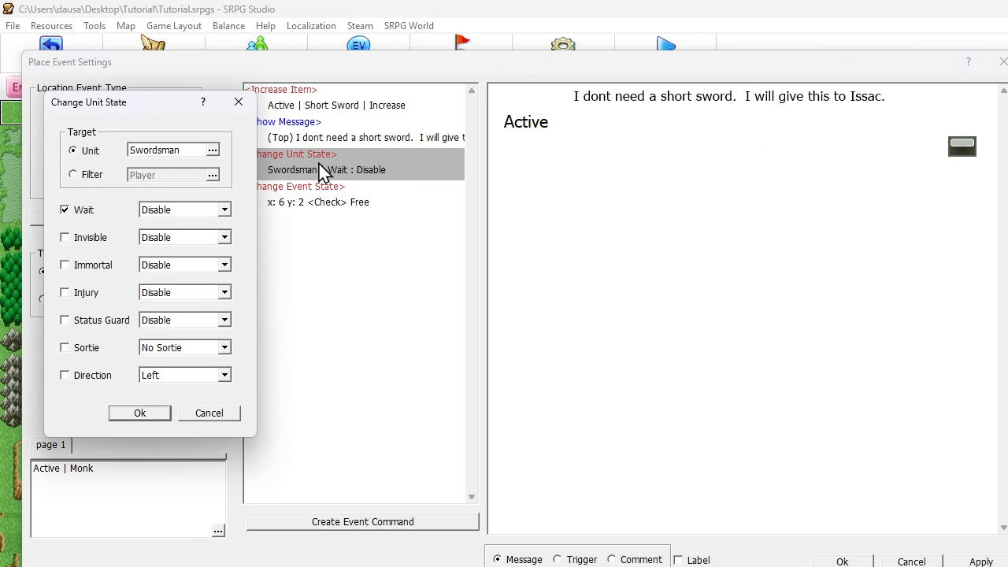
pyautogui.click(182, 154)
pyautogui.click(102, 487)
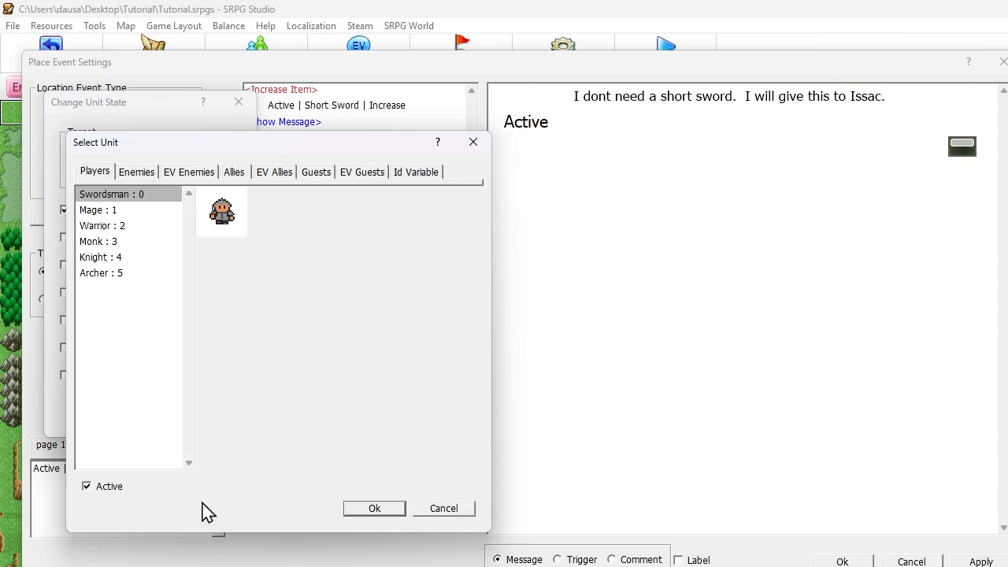
pyautogui.click(396, 507)
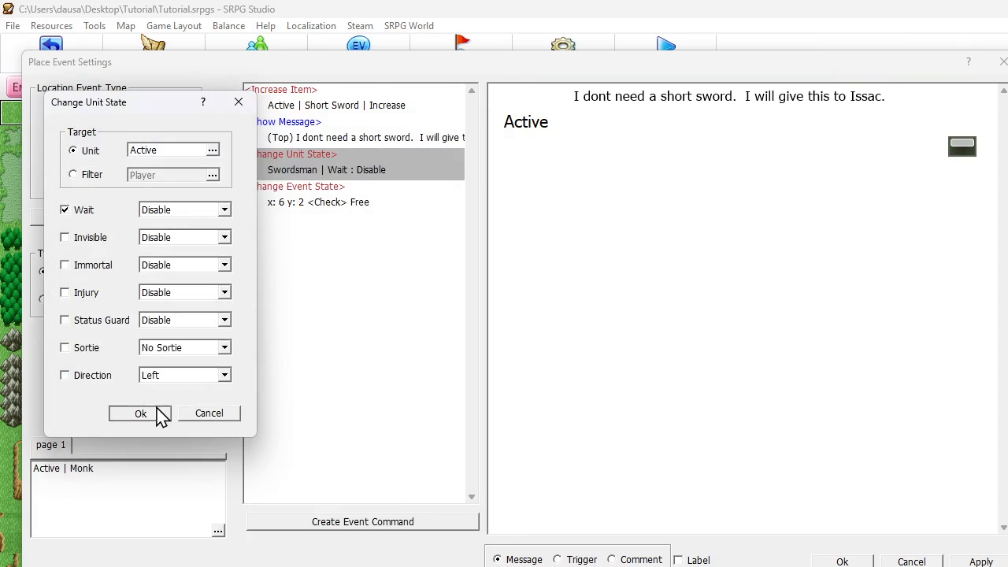
pyautogui.click(157, 412)
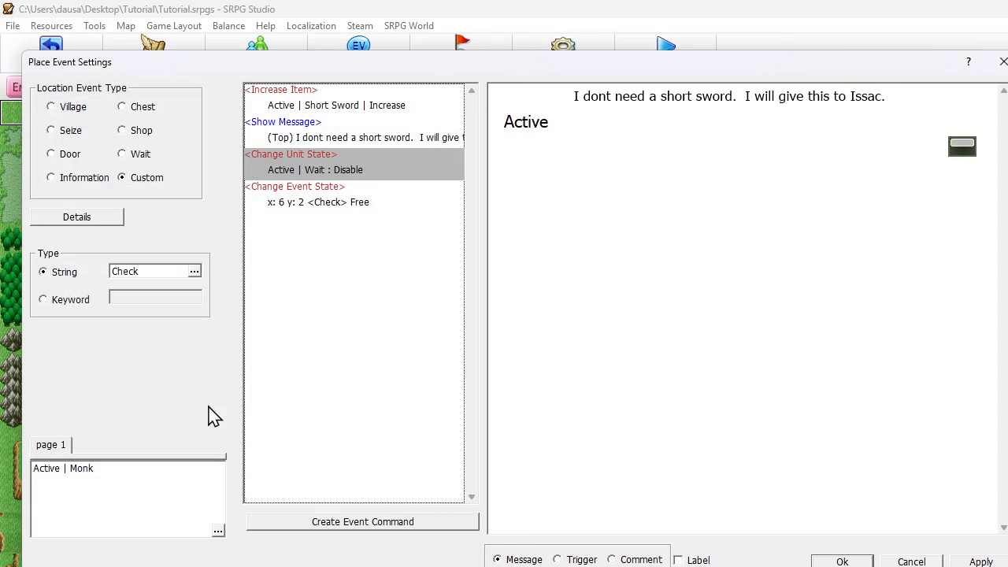
pyautogui.click(843, 562)
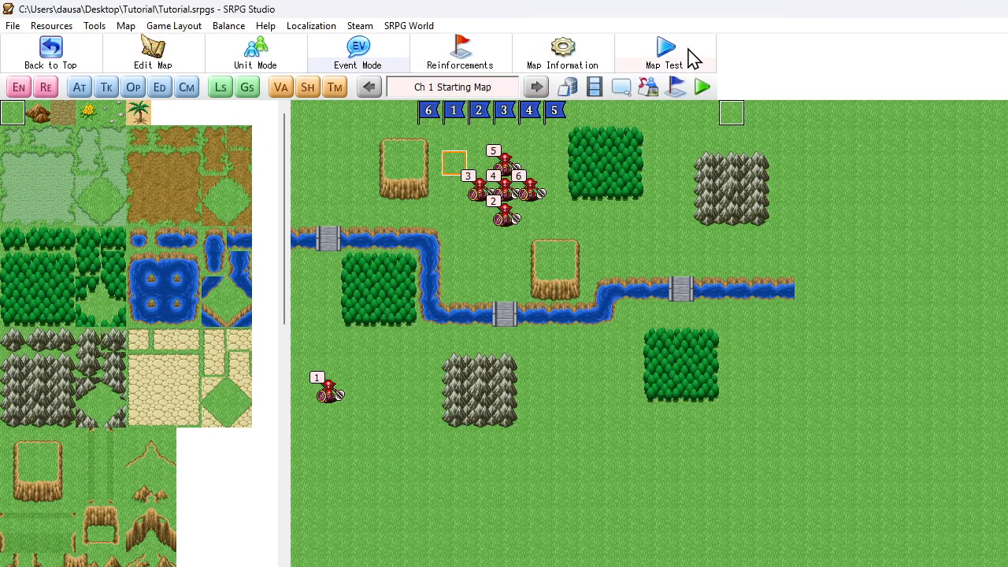
# - Launch a full playtest as a new game and start the chapter's fight
pyautogui.click(703, 88)
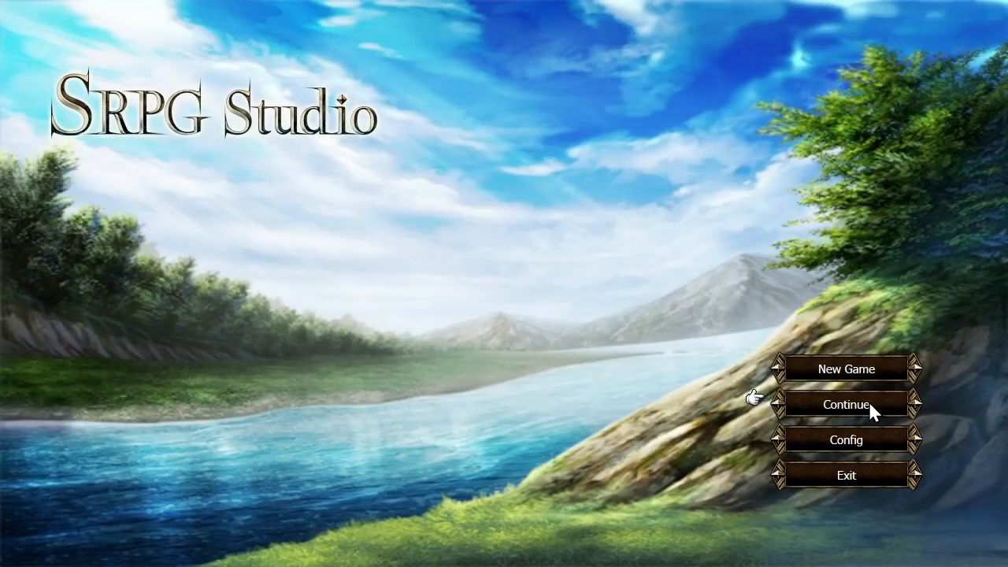
pyautogui.click(866, 403)
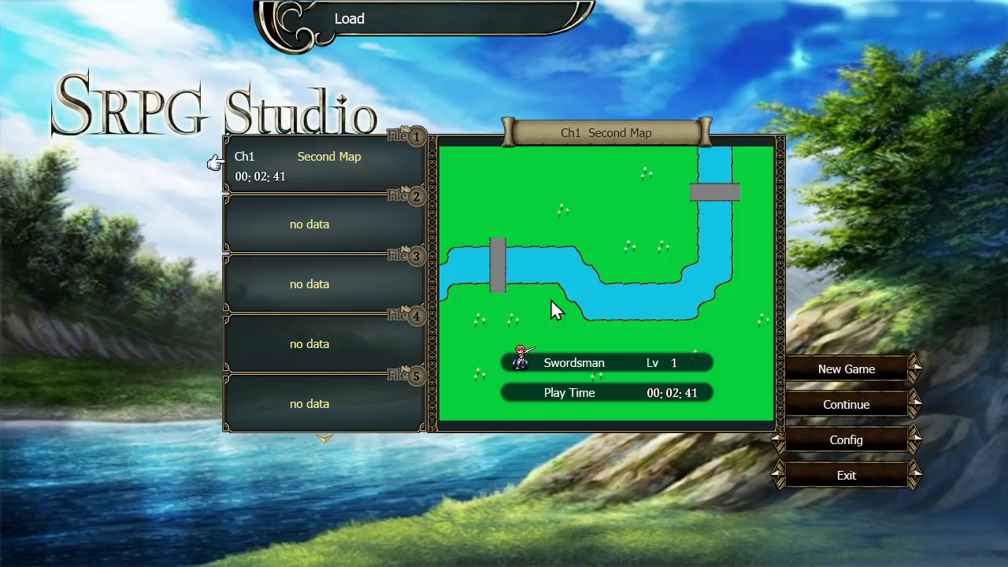
pyautogui.rightClick(384, 198)
pyautogui.click(801, 364)
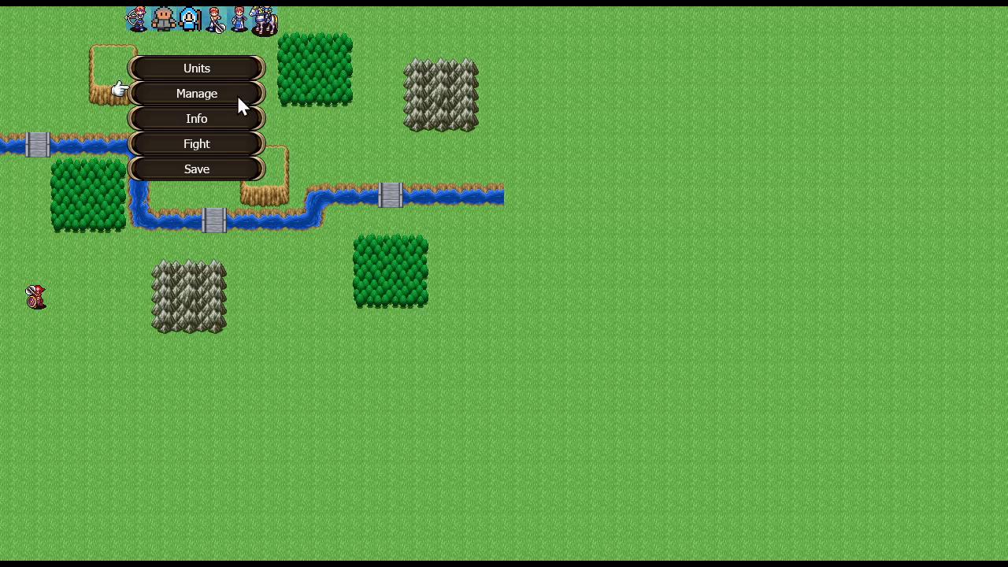
pyautogui.click(213, 143)
pyautogui.click(476, 299)
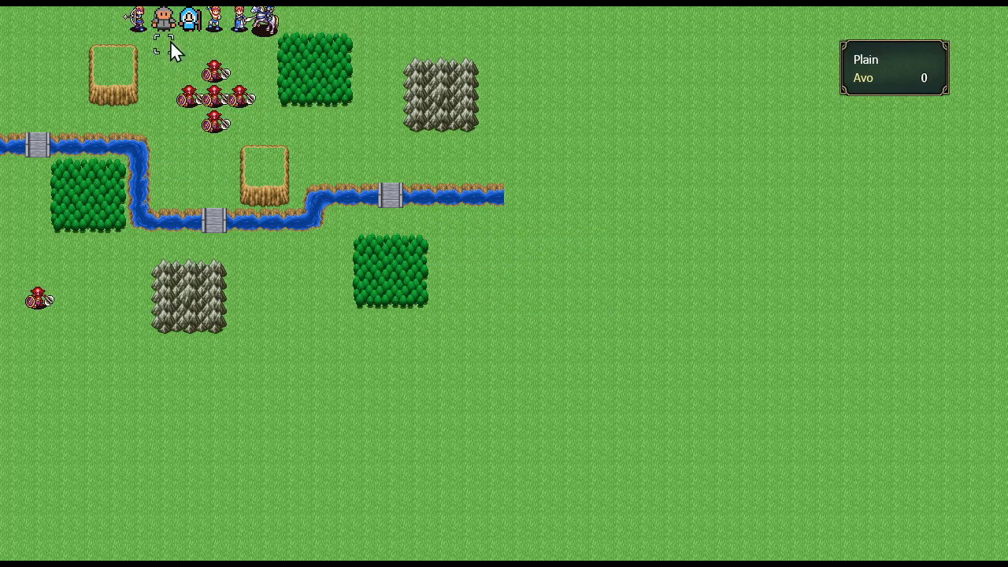
# - Move the Monk to the event tile at x 6, y 2 and run its Check event through the message
pyautogui.click(239, 19)
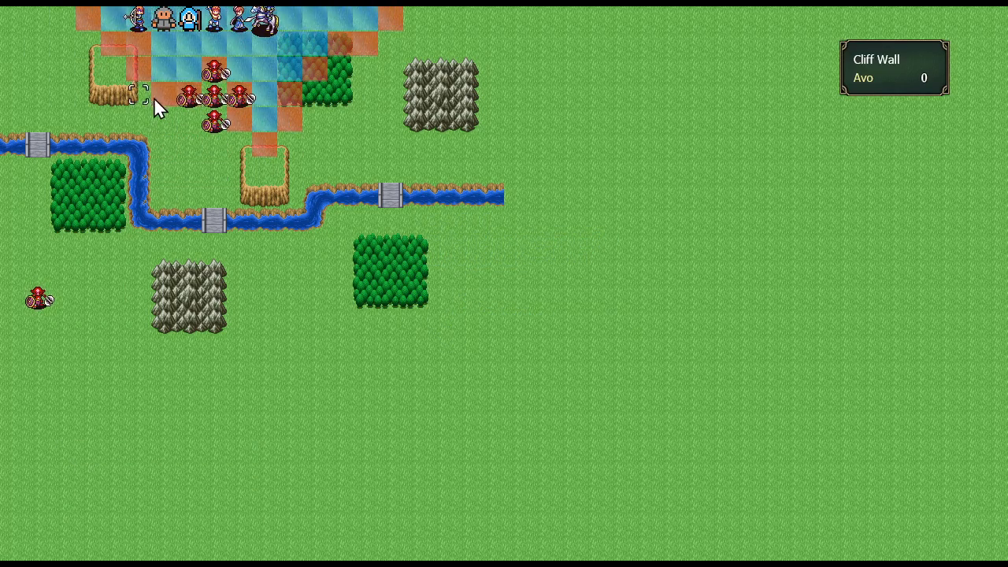
pyautogui.click(170, 69)
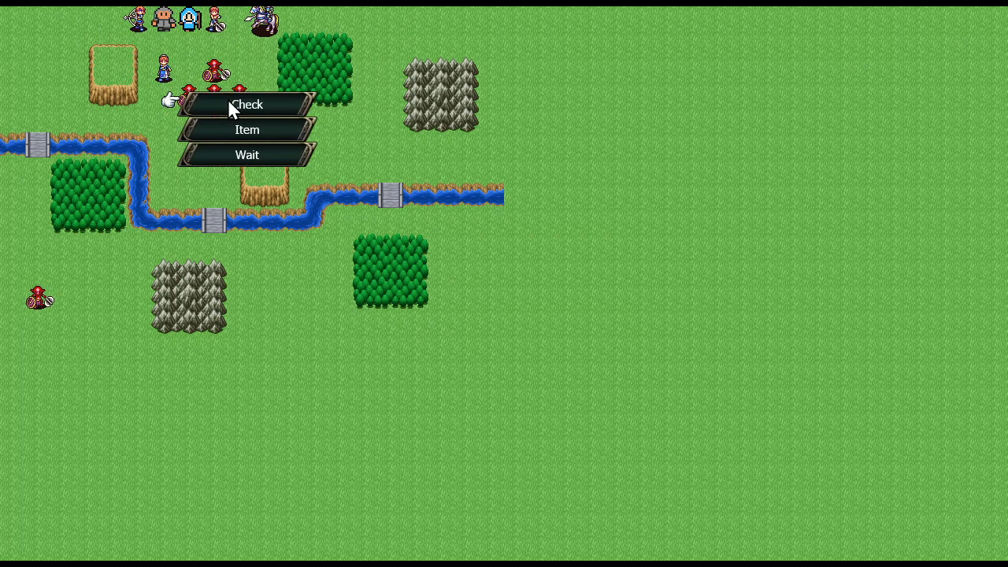
pyautogui.click(228, 102)
pyautogui.click(228, 99)
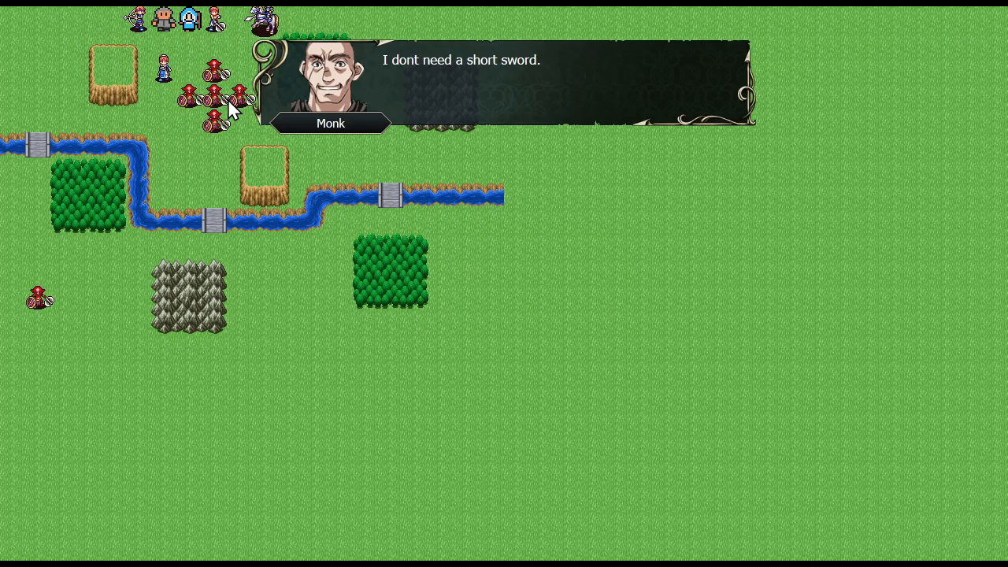
pyautogui.click(228, 98)
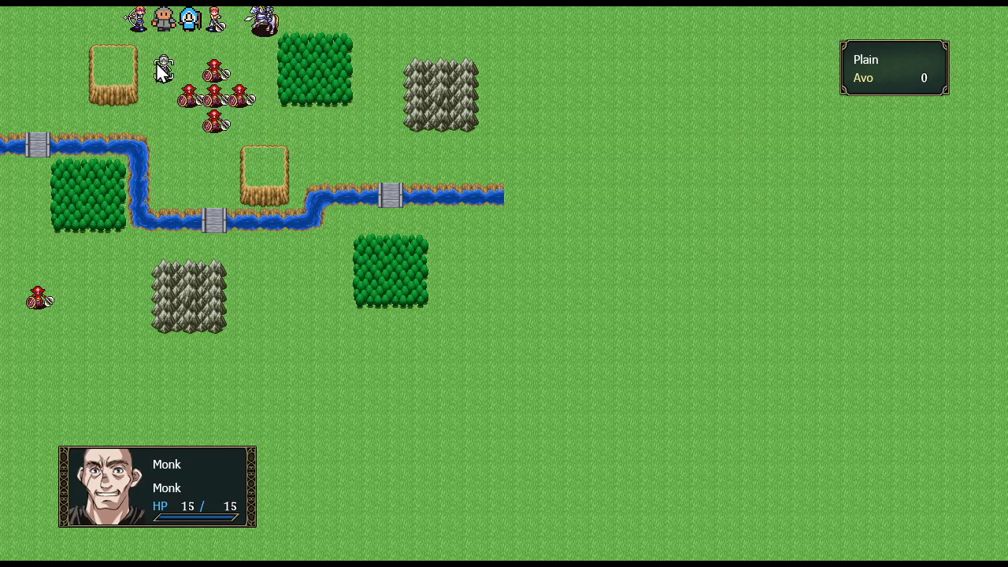
# - Quit the playtest after testing the Check event at x 6, y 2
pyautogui.press('Escape')
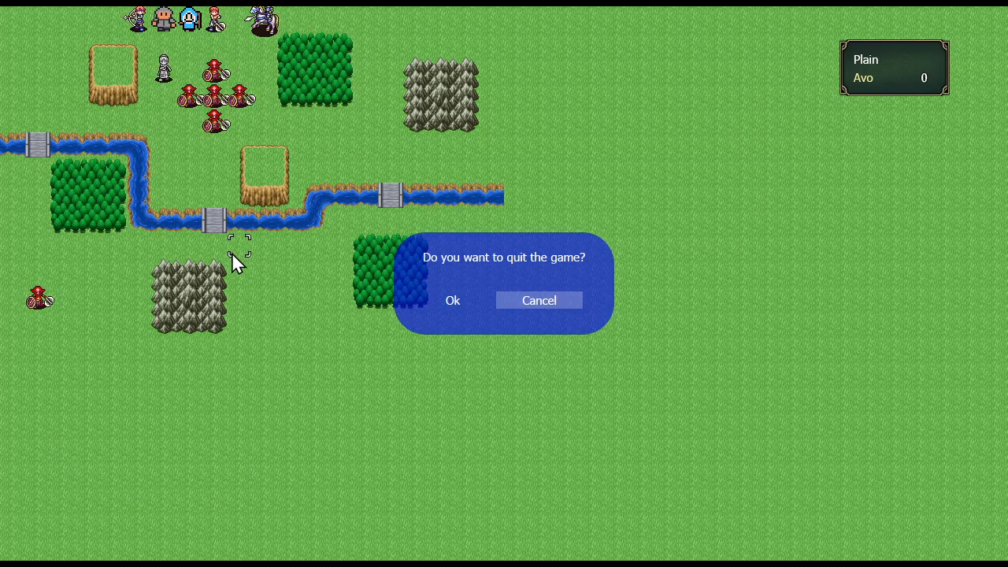
pyautogui.press('Left')
pyautogui.press('Return')
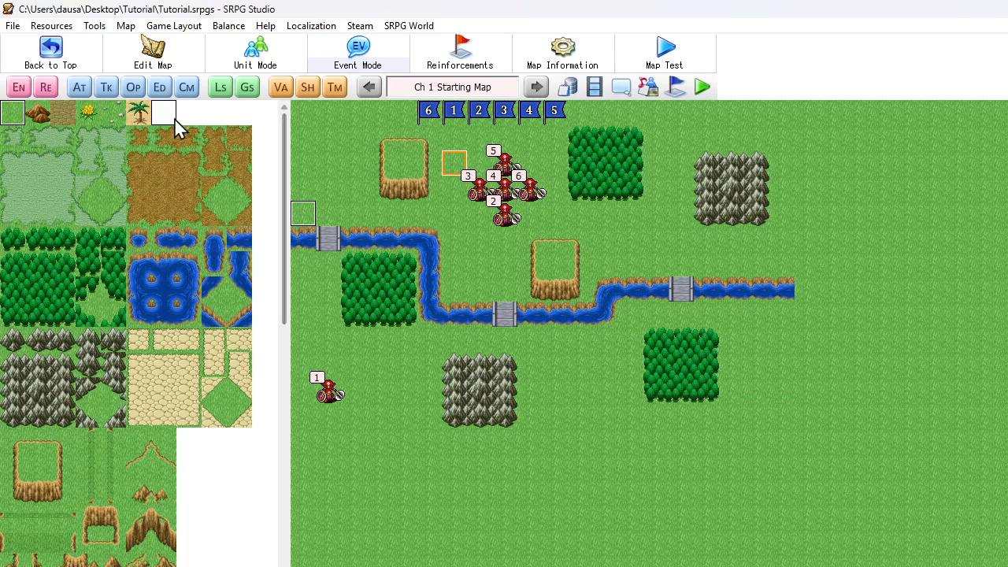
# - Review the map's Auto Events and the global switches
pyautogui.click(81, 88)
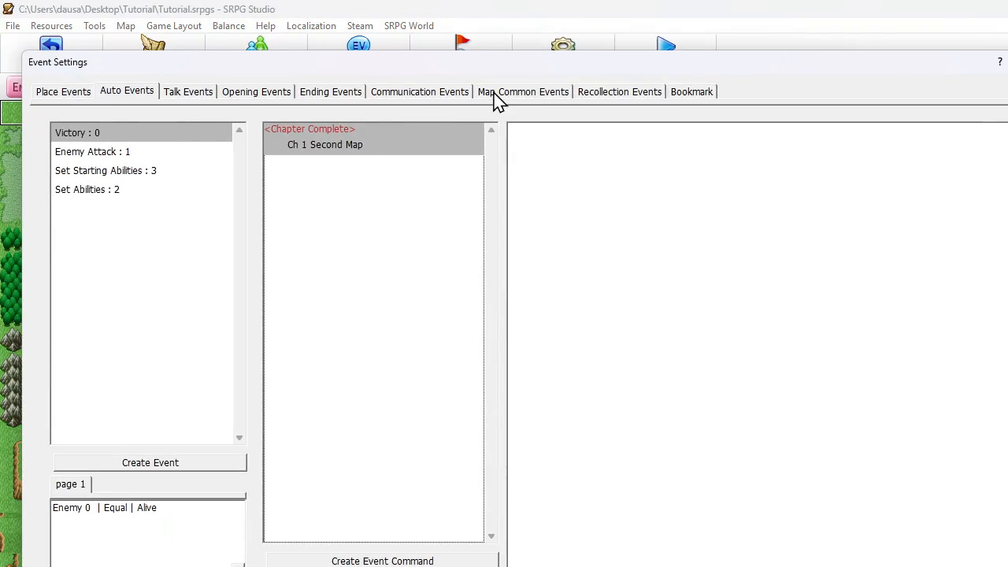
pyautogui.press('Escape')
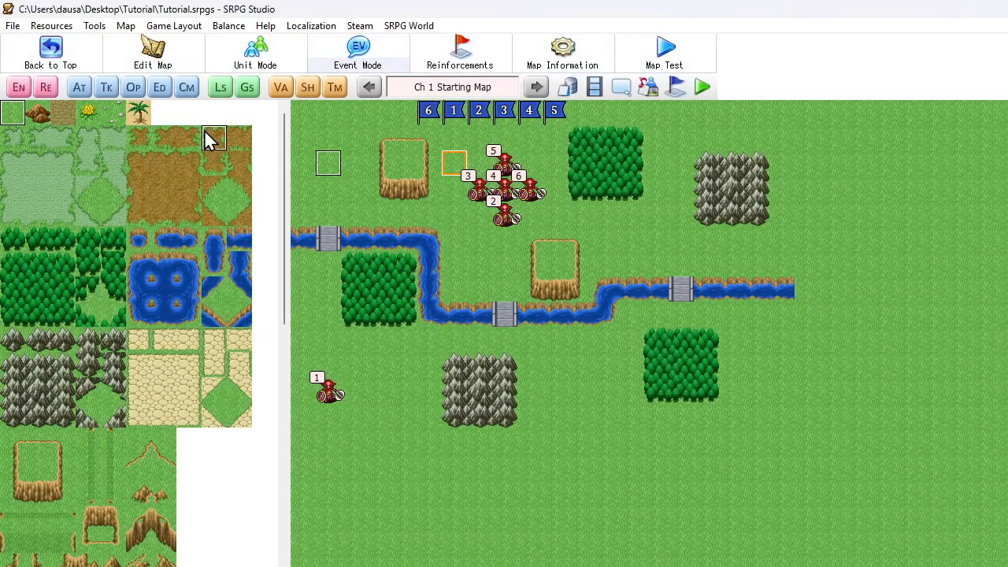
pyautogui.click(249, 87)
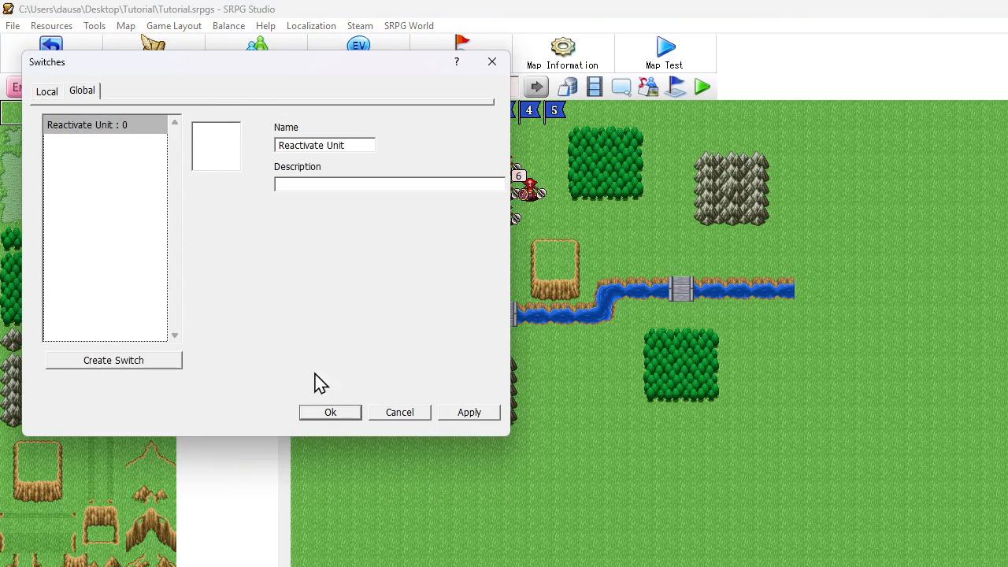
pyautogui.click(330, 412)
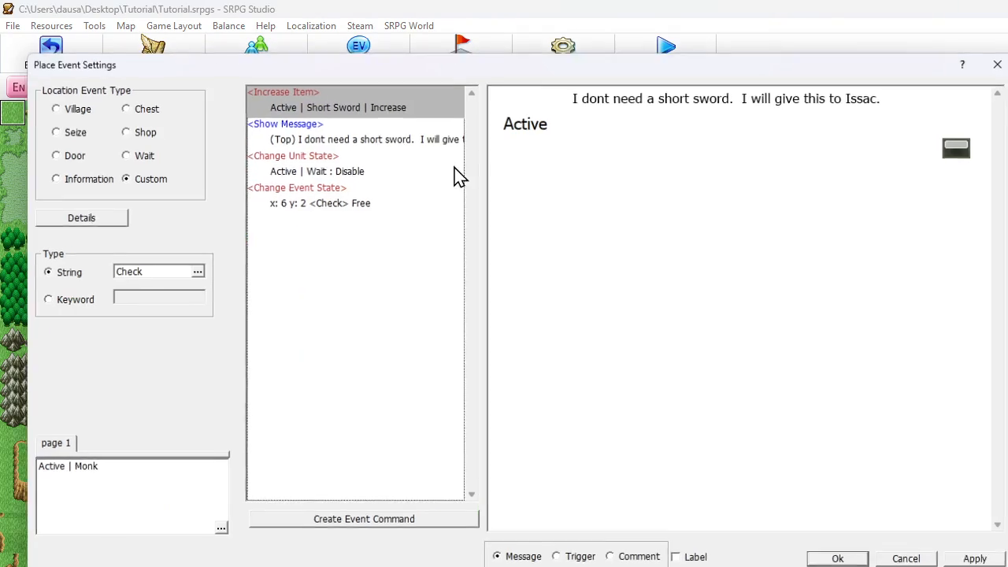
# - Replace the Change Unit State command in the Check event at x 6, y 2 with Change Switches setting the global Reactivate Unit switch On
pyautogui.doubleClick(461, 169)
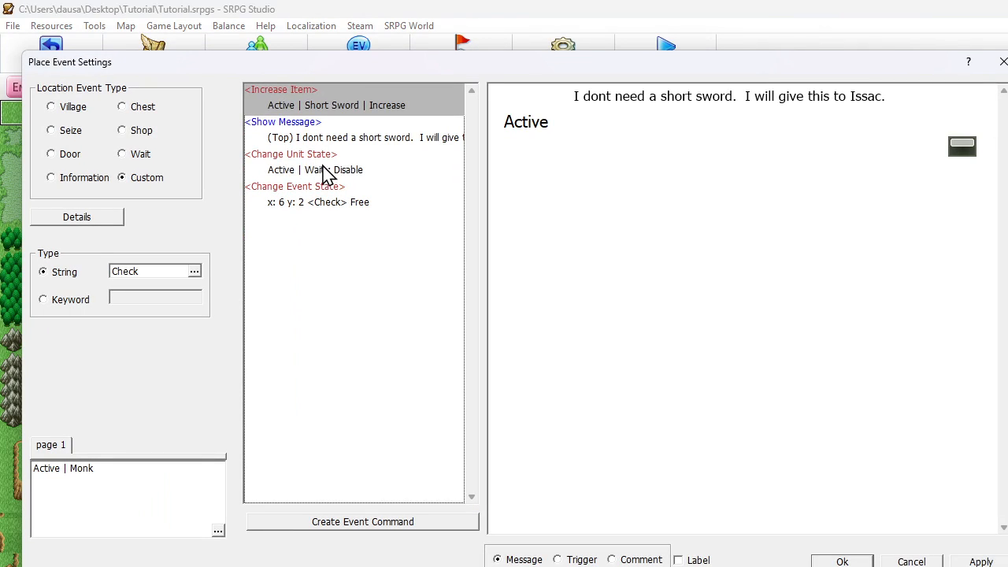
pyautogui.click(329, 170)
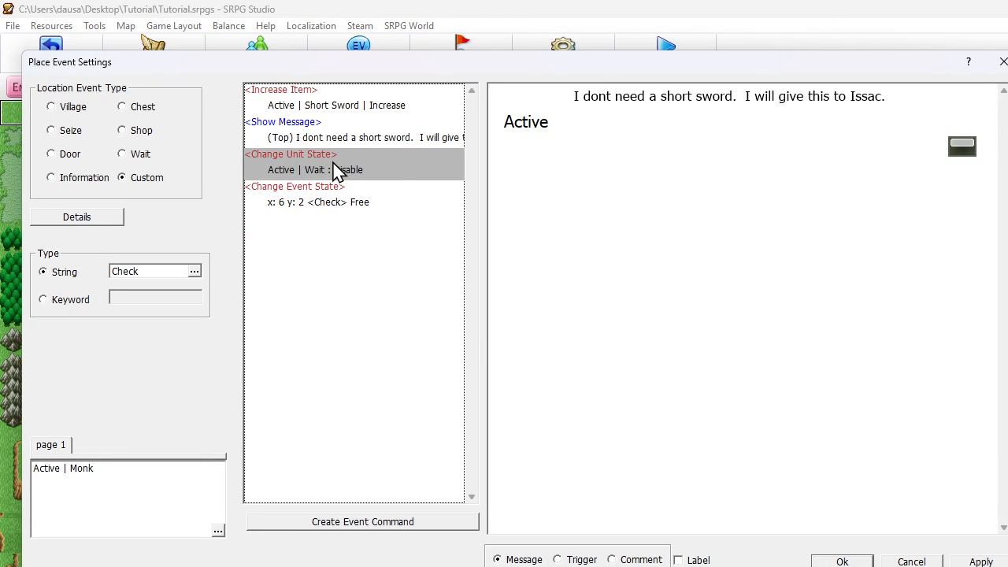
pyautogui.rightClick(335, 144)
pyautogui.click(354, 169)
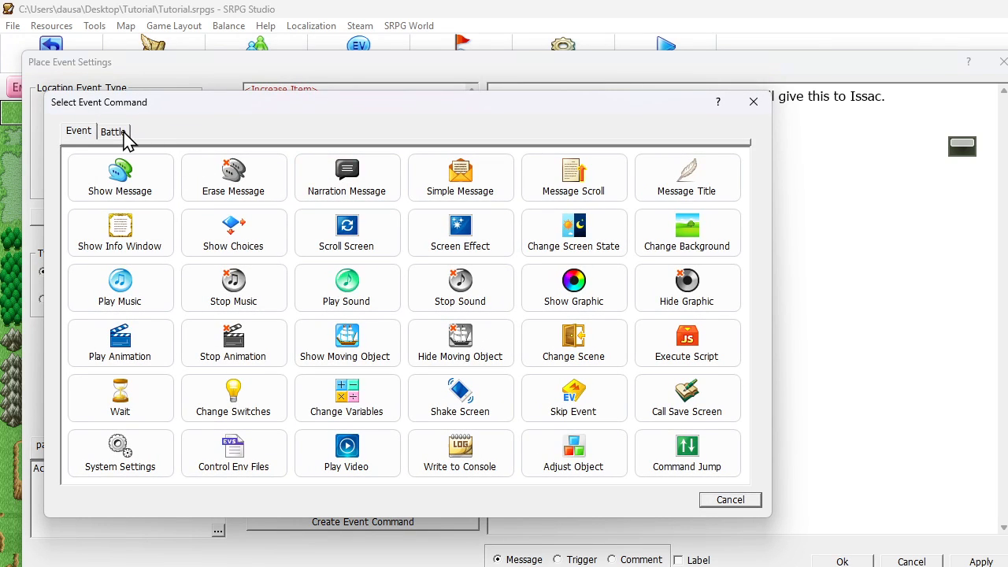
pyautogui.click(233, 394)
pyautogui.click(126, 171)
pyautogui.click(149, 208)
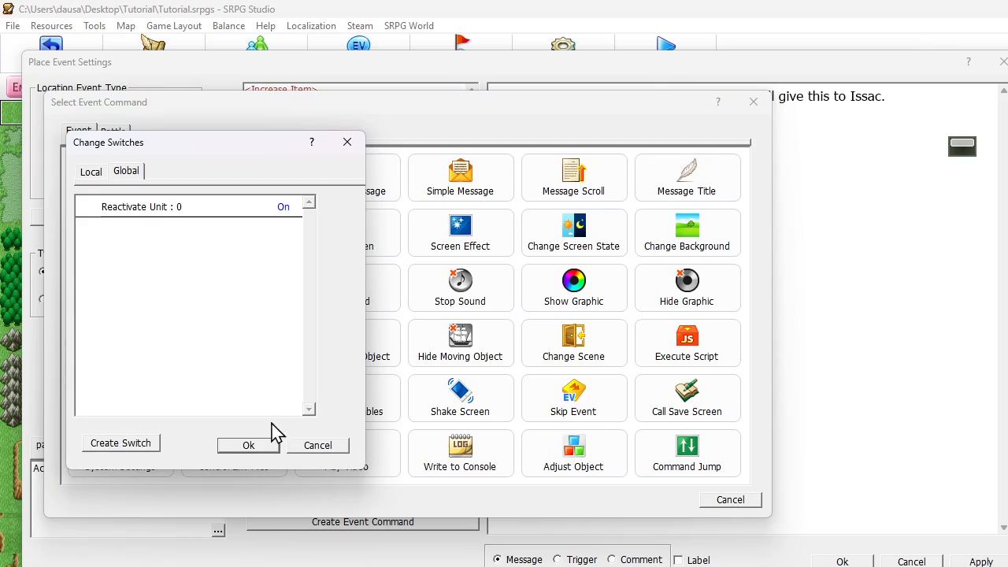
pyautogui.click(257, 446)
pyautogui.click(839, 561)
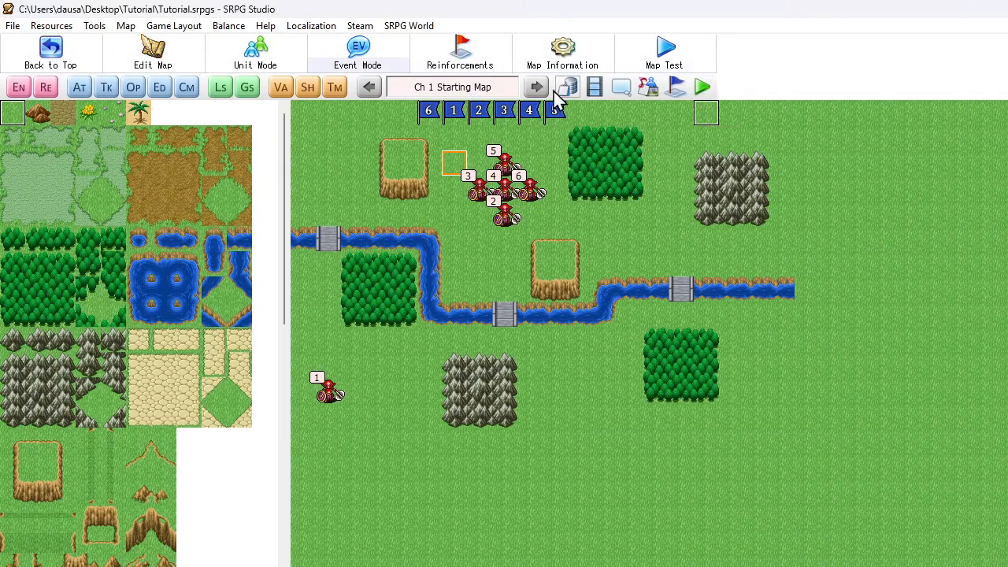
# - Insert a Change Variables command after Increase Item in the Check event at x 6, y 2, targeting the Unit ID I variable
pyautogui.doubleClick(461, 167)
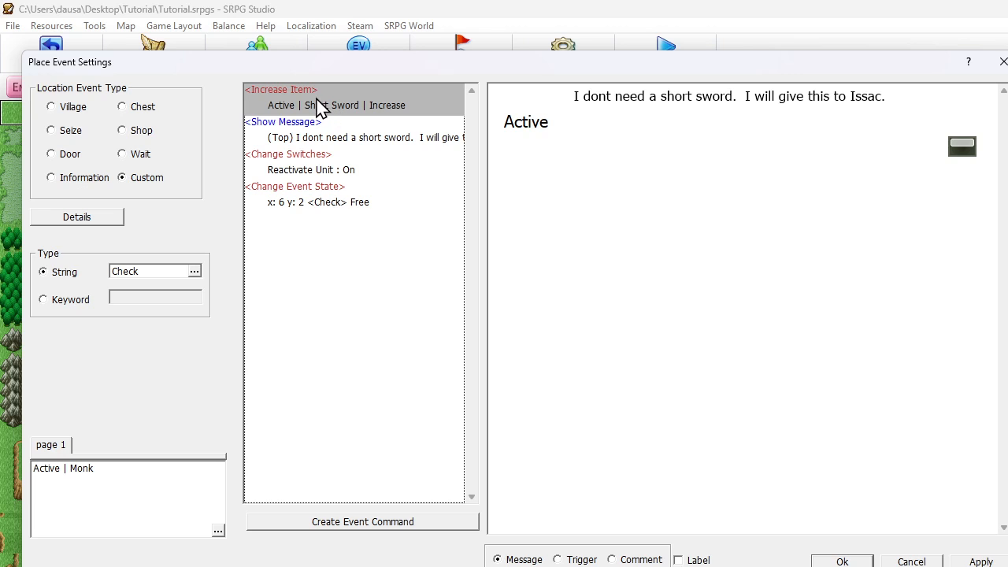
pyautogui.rightClick(319, 106)
pyautogui.click(337, 124)
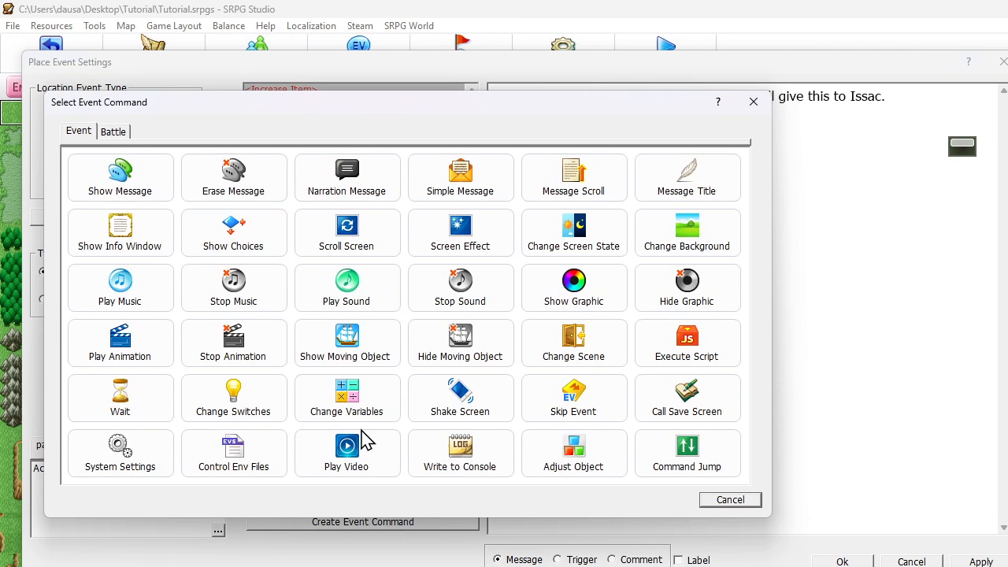
pyautogui.click(365, 411)
pyautogui.click(146, 201)
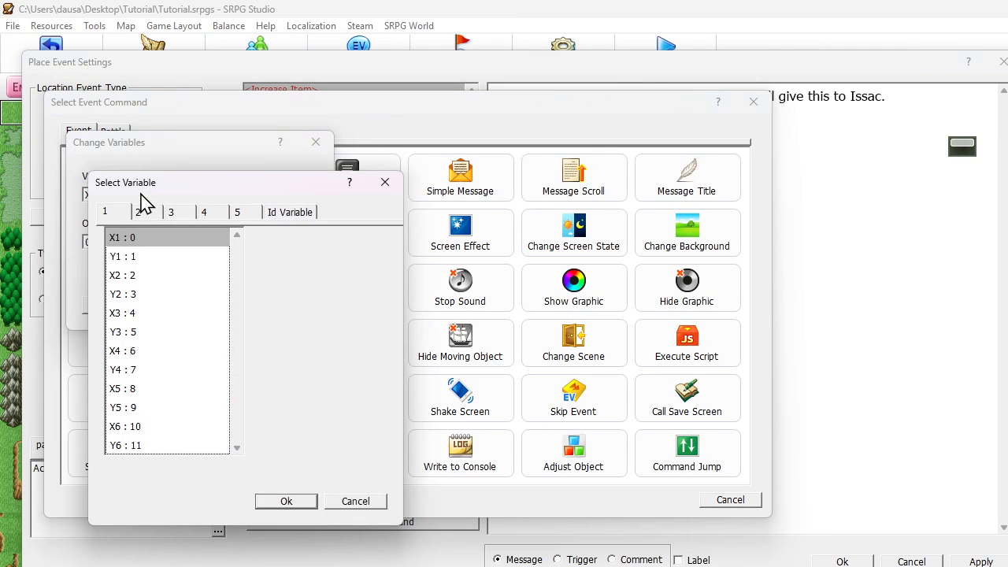
pyautogui.click(271, 214)
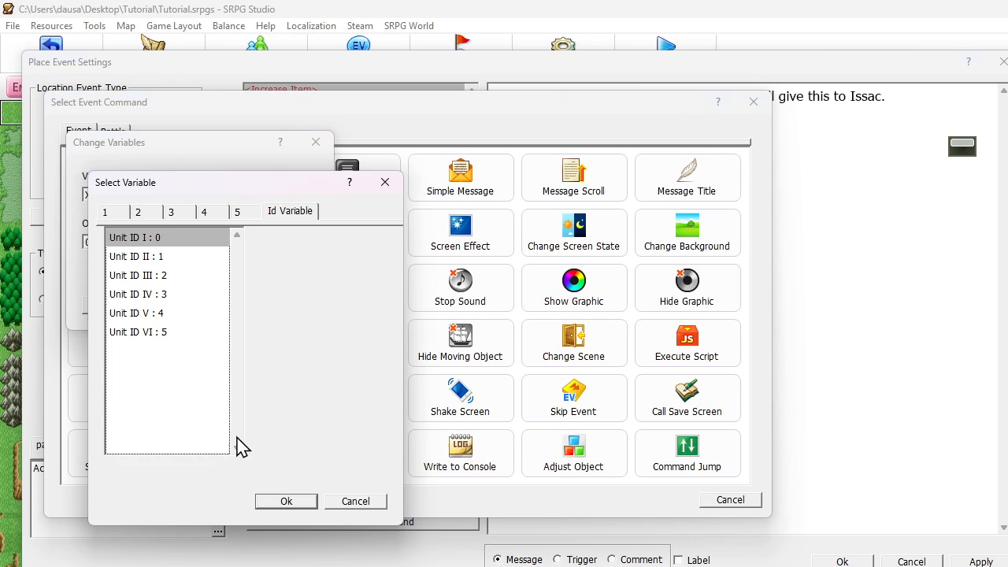
pyautogui.click(274, 503)
# - Set the variable's operand to the Active unit's Unit Id, using the Set operator, and add the command to the event
pyautogui.click(153, 244)
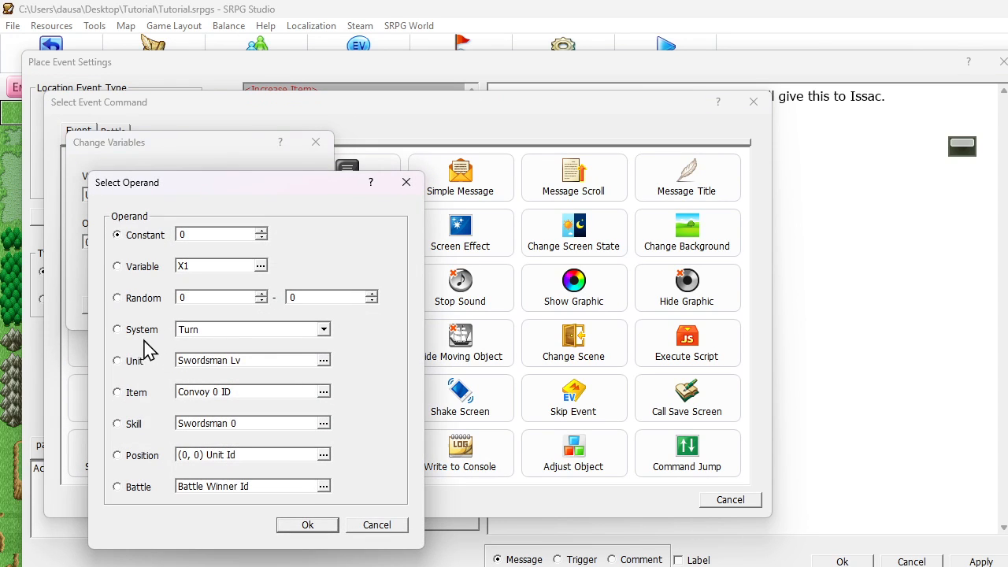
pyautogui.click(196, 364)
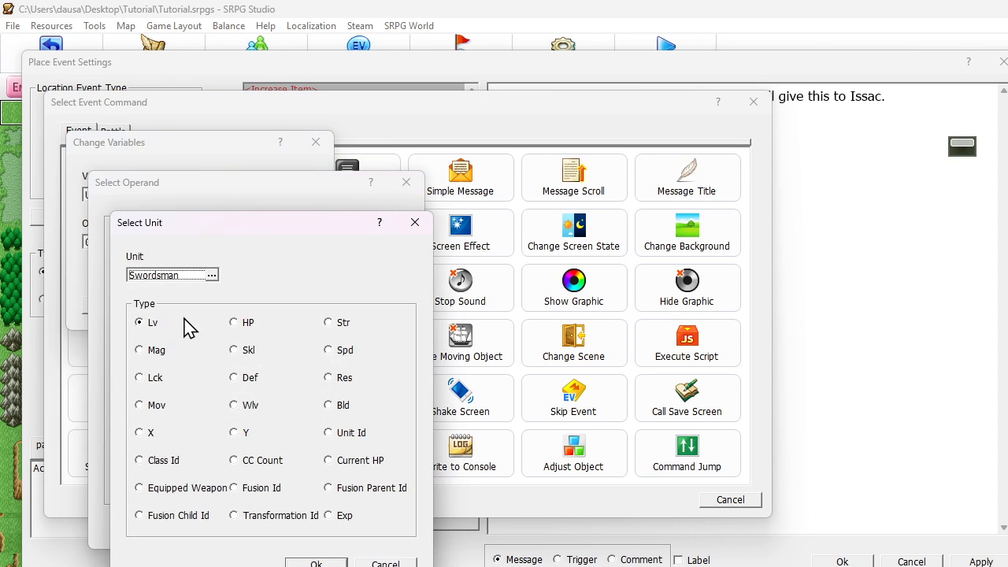
pyautogui.click(209, 275)
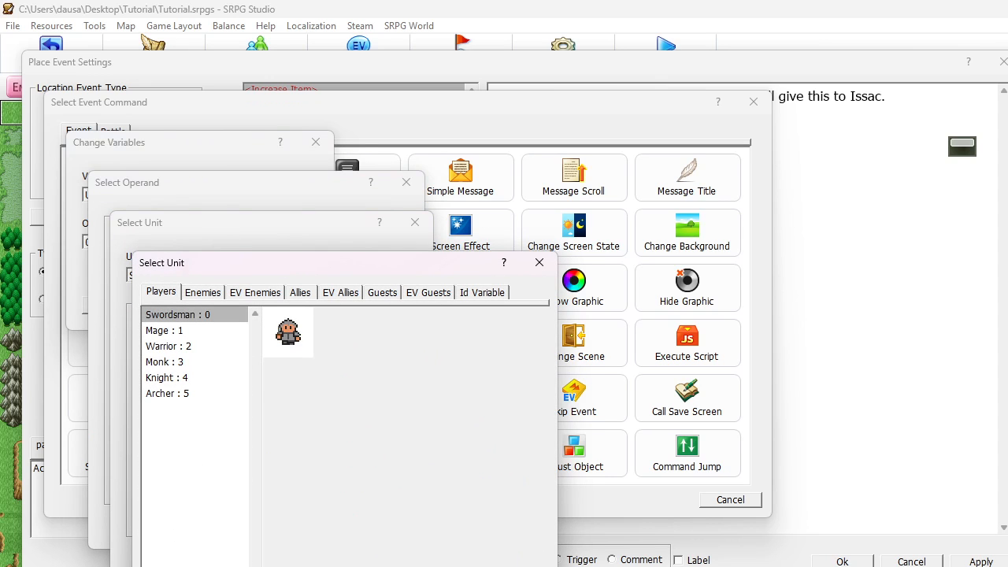
pyautogui.click(440, 566)
pyautogui.click(329, 433)
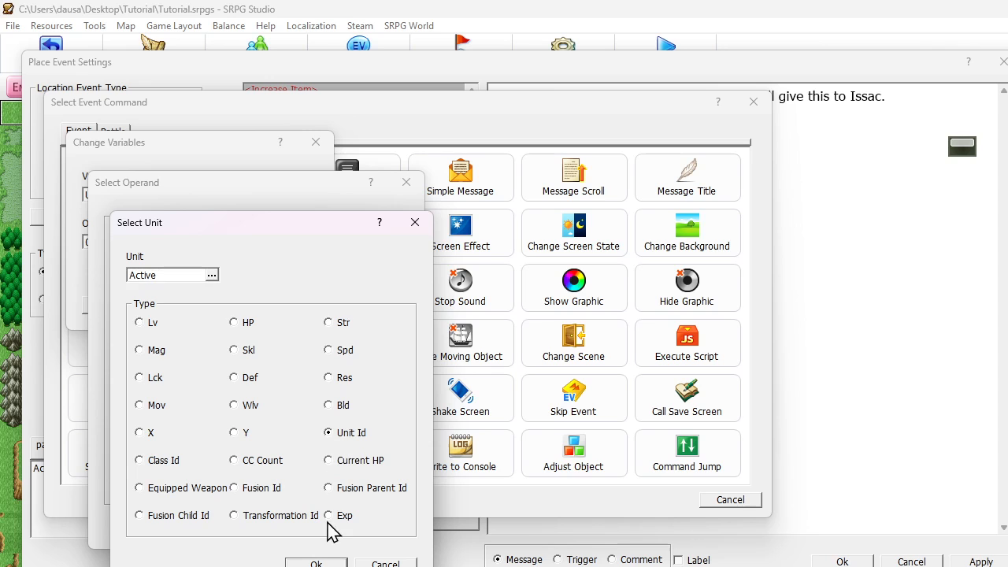
pyautogui.click(316, 563)
pyautogui.click(310, 524)
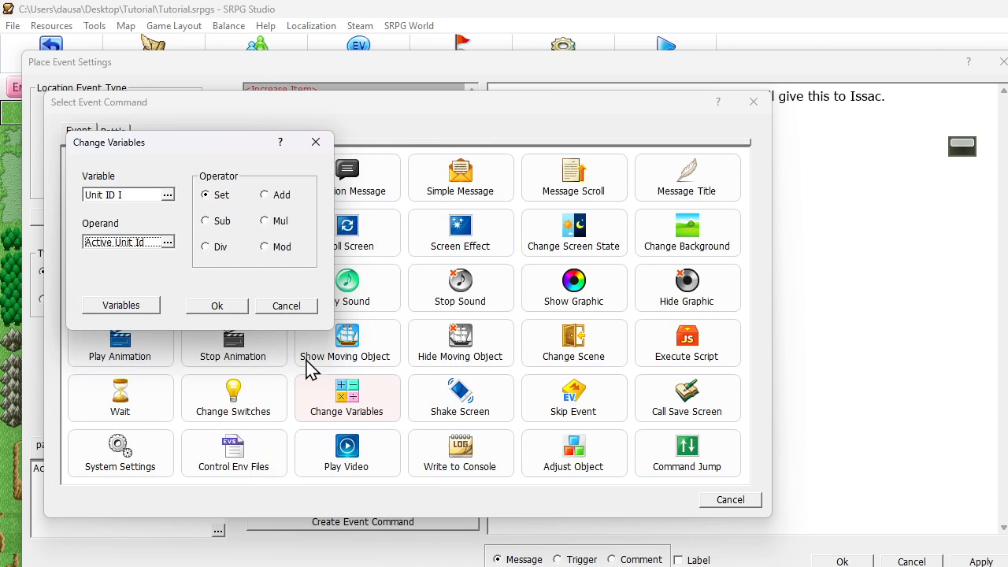
pyautogui.click(233, 307)
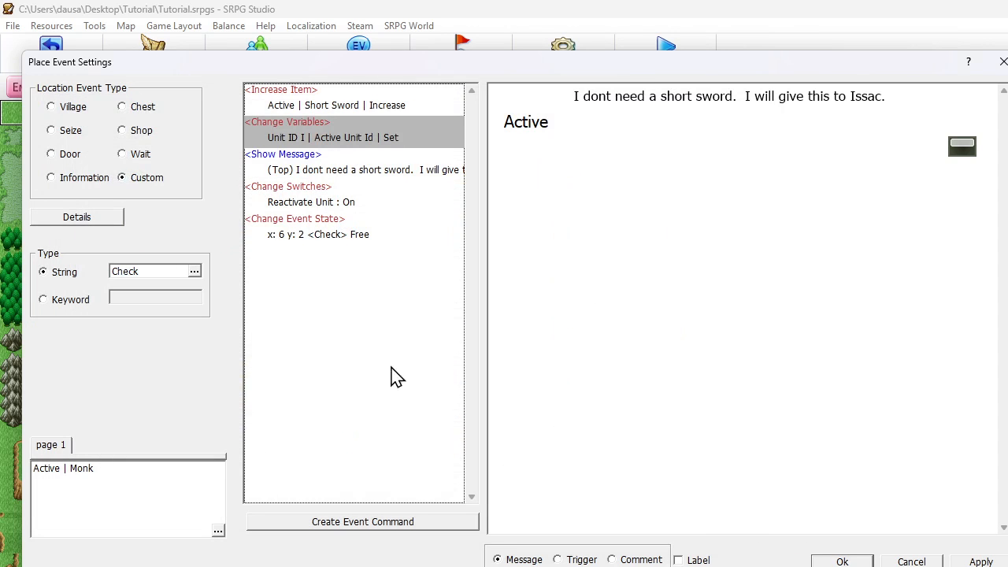
# - Move the Change Variables command above Increase Item, check the remaining commands, and save the Check event
pyautogui.click(361, 104)
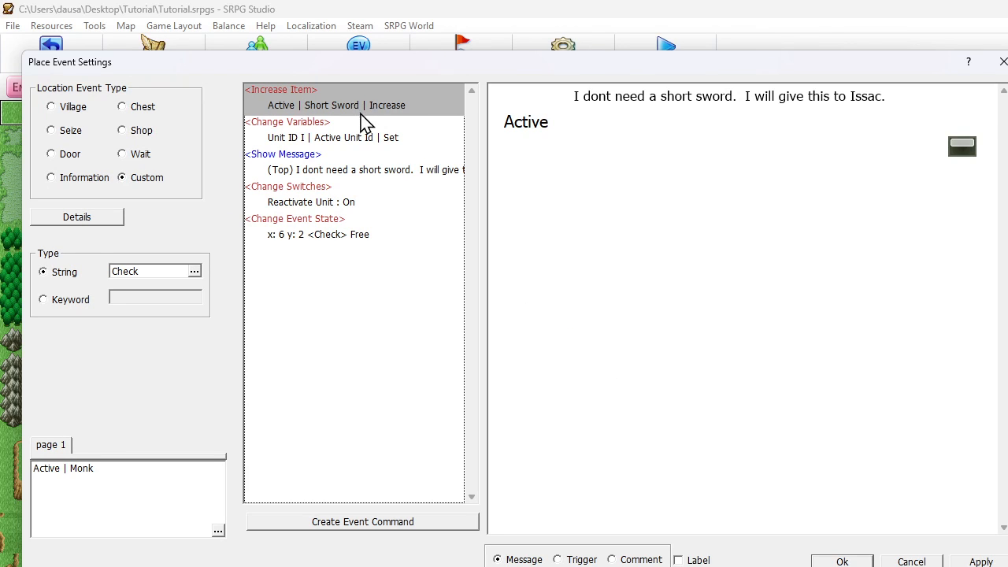
pyautogui.click(345, 142)
pyautogui.moveTo(332, 146); pyautogui.dragTo(327, 107)
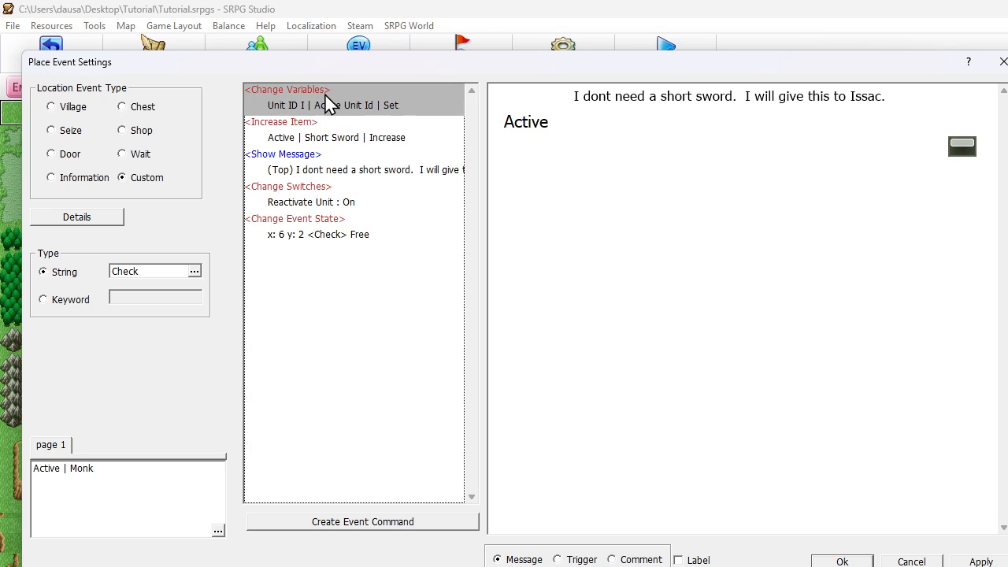
pyautogui.click(331, 169)
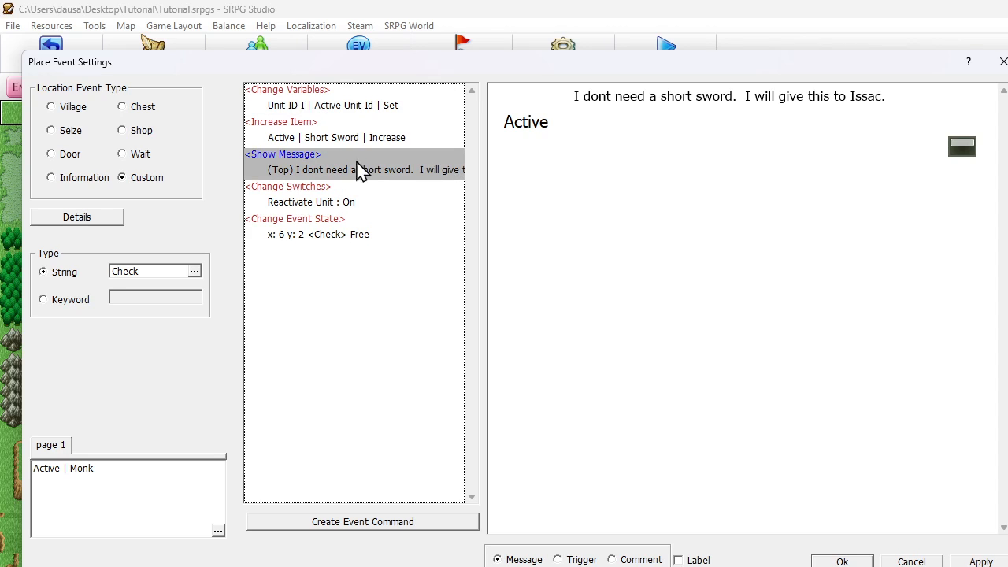
pyautogui.click(367, 202)
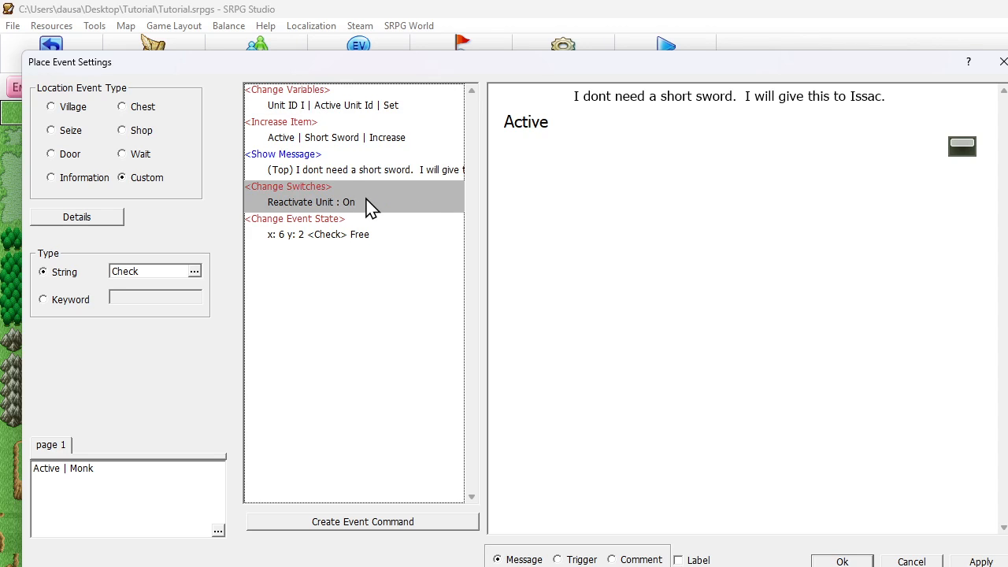
pyautogui.click(839, 559)
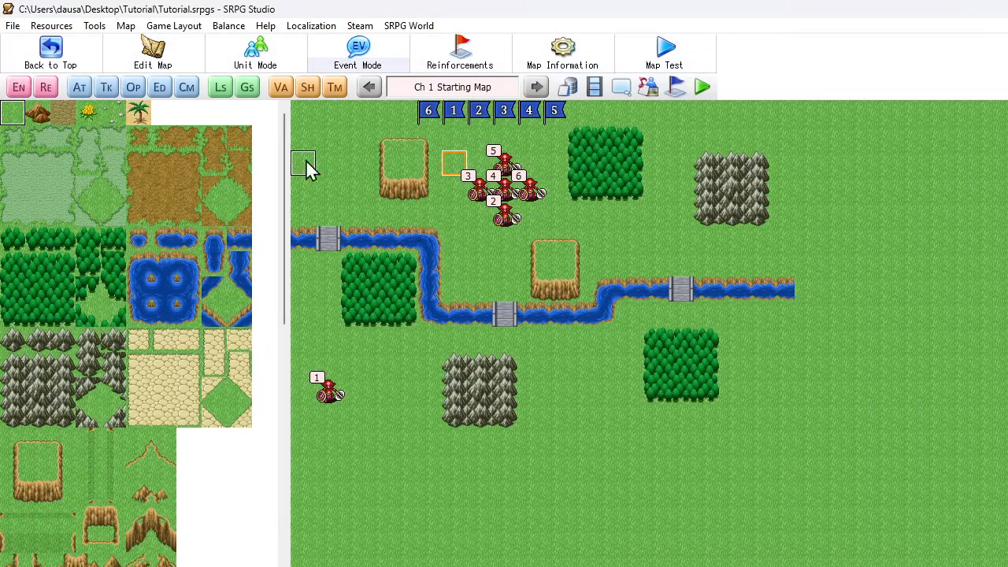
# - Review the condition and commands of the Reactivate Unit map common event
pyautogui.click(359, 46)
pyautogui.click(493, 97)
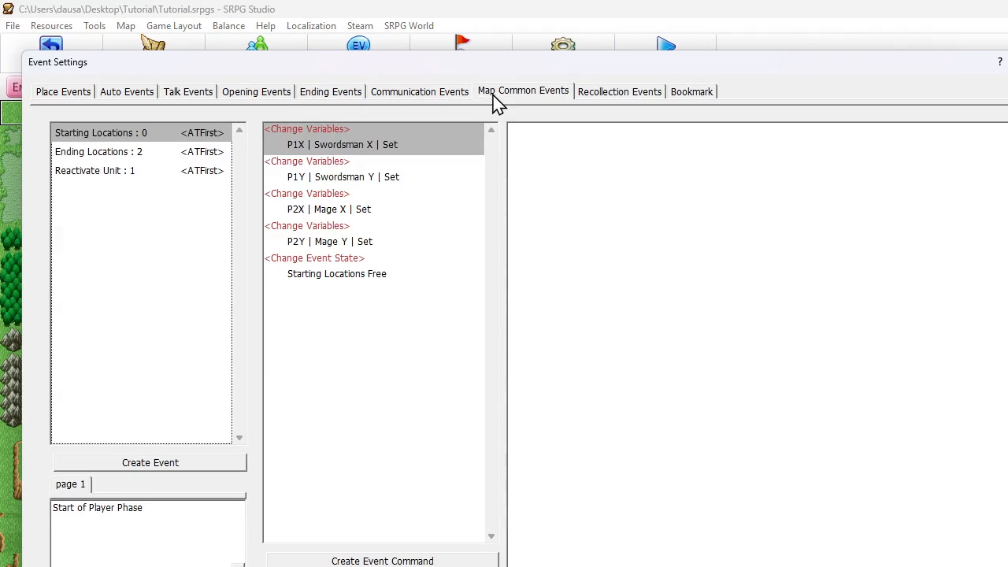
pyautogui.click(153, 175)
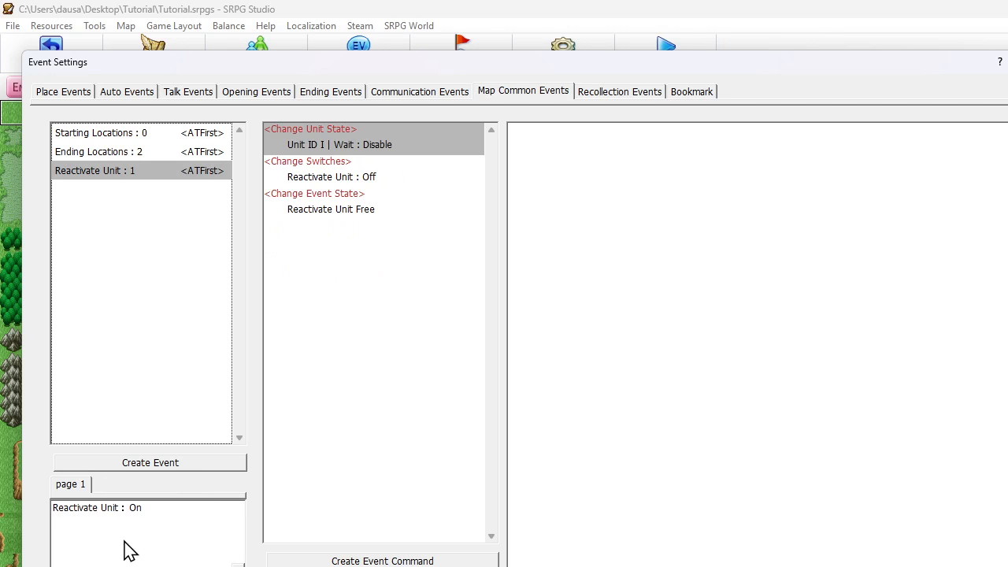
pyautogui.click(352, 152)
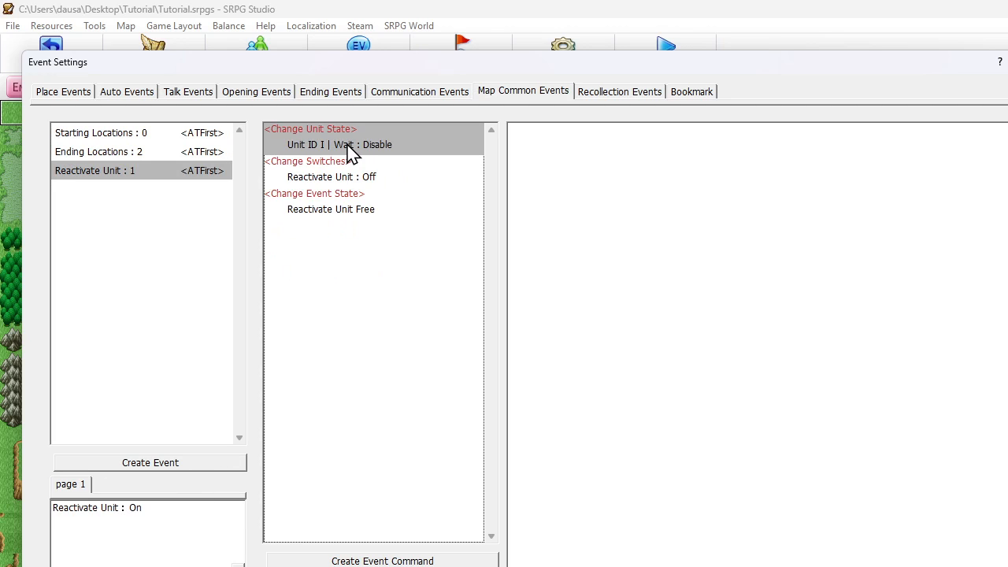
pyautogui.click(348, 176)
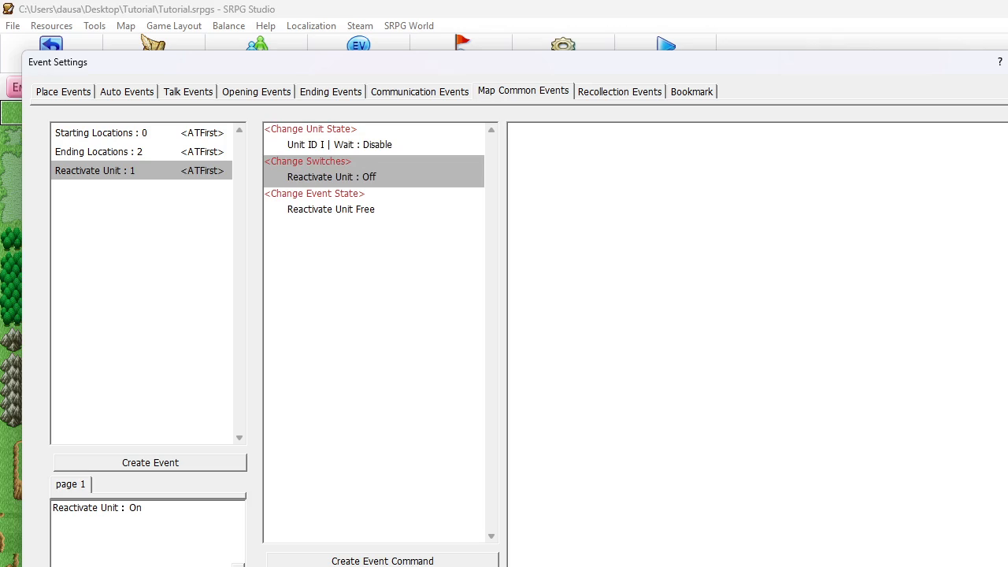
pyautogui.press('Escape')
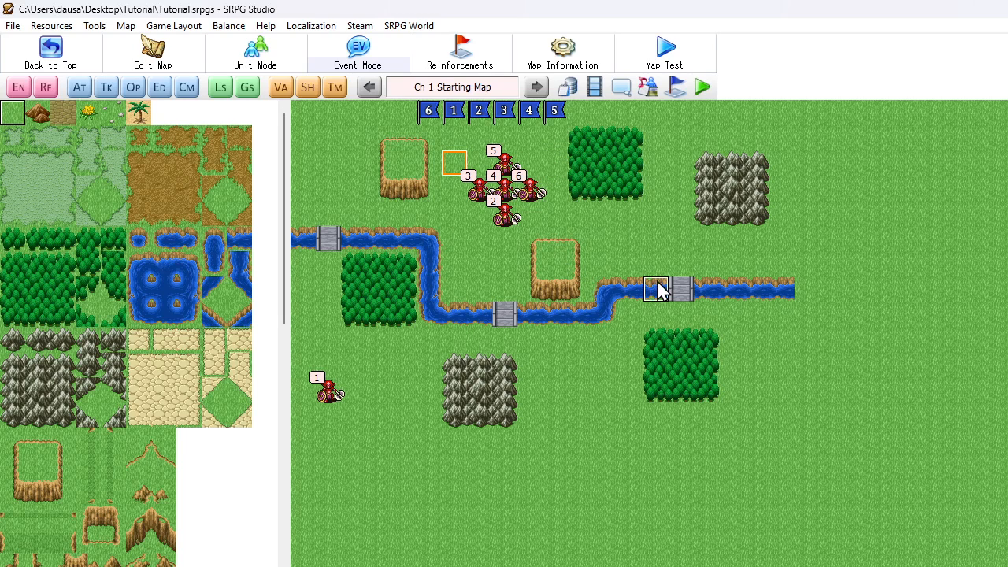
# - Launch a full test play as a new game and start the chapter's fight
pyautogui.click(704, 92)
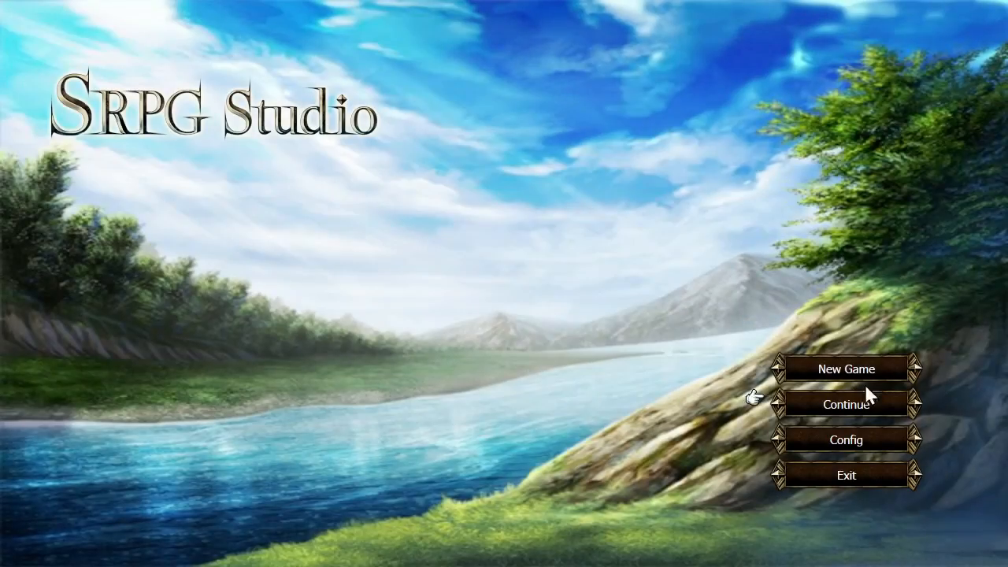
pyautogui.click(874, 406)
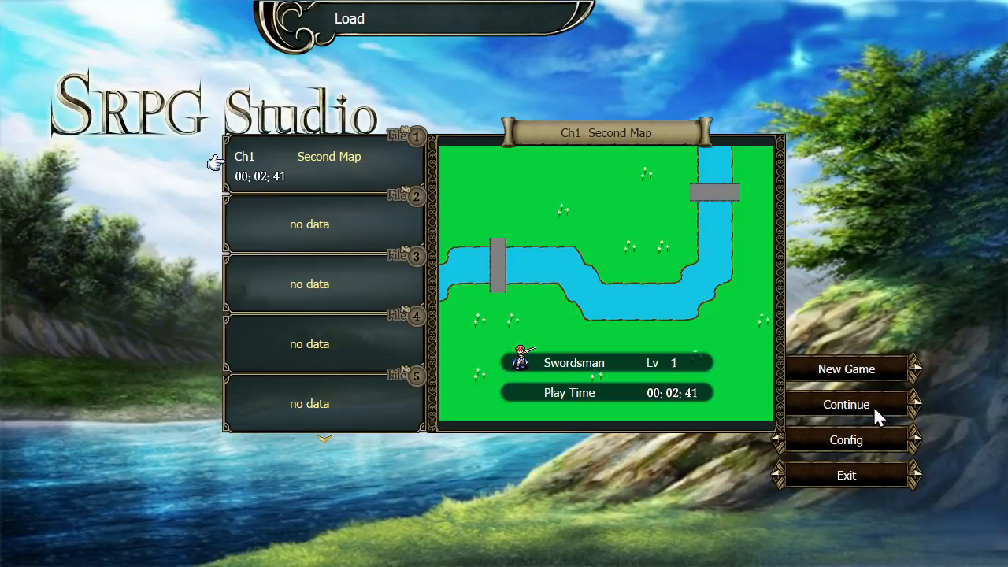
pyautogui.rightClick(753, 292)
pyautogui.click(820, 369)
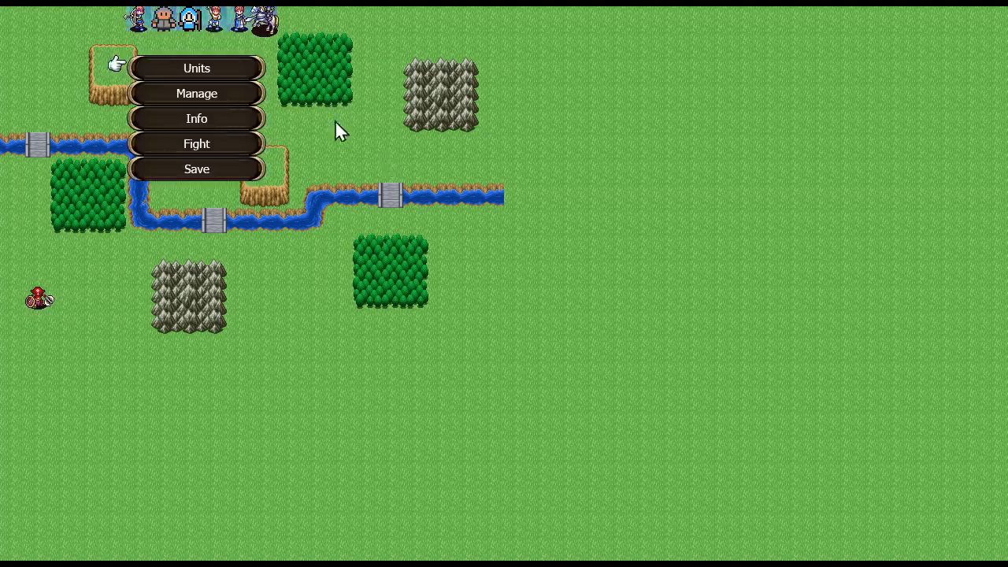
pyautogui.click(205, 144)
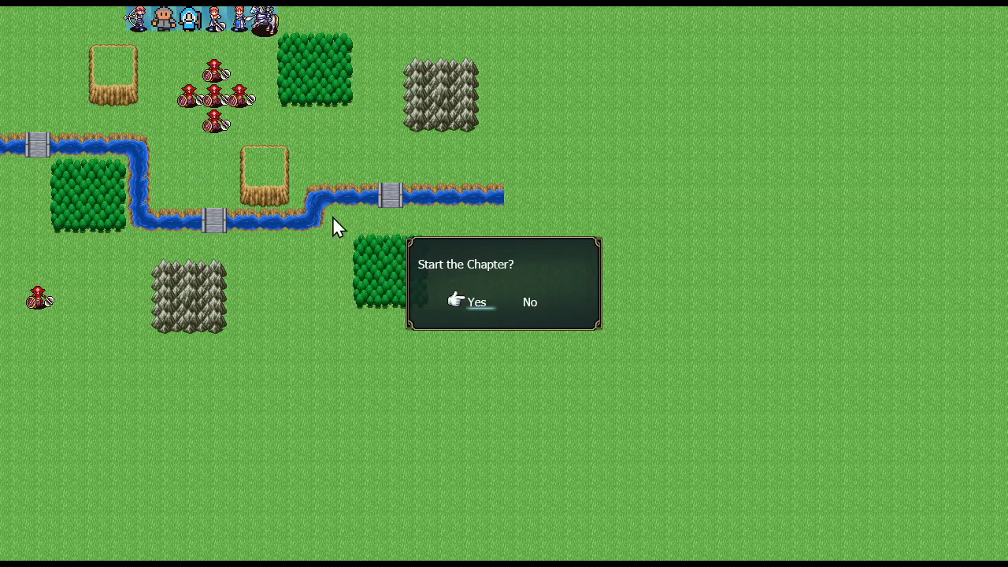
pyautogui.click(471, 306)
# - Move the Monk to the event tile at x 6, y 2, run Check, and advance through the item notice and message
pyautogui.click(241, 31)
pyautogui.click(167, 69)
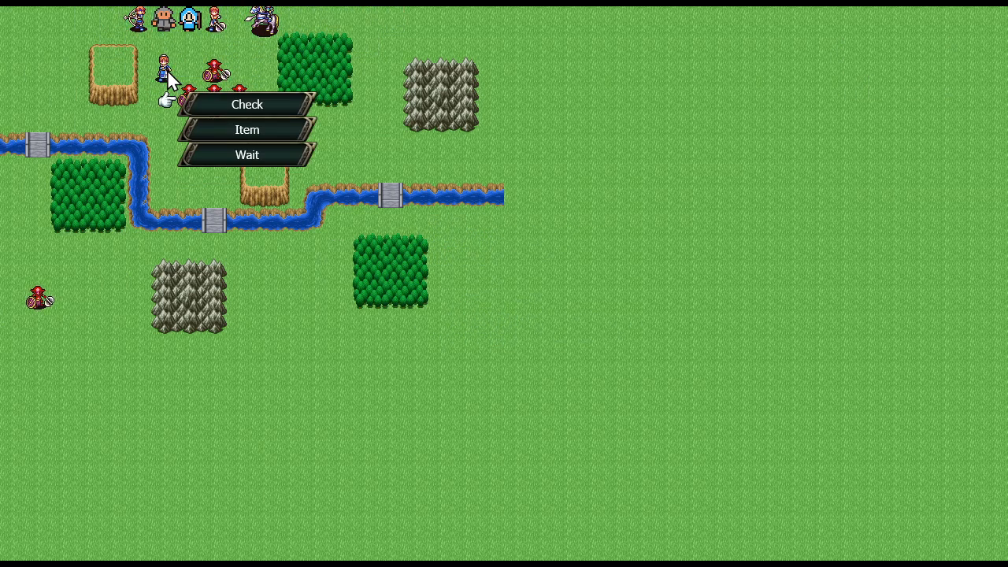
pyautogui.click(220, 101)
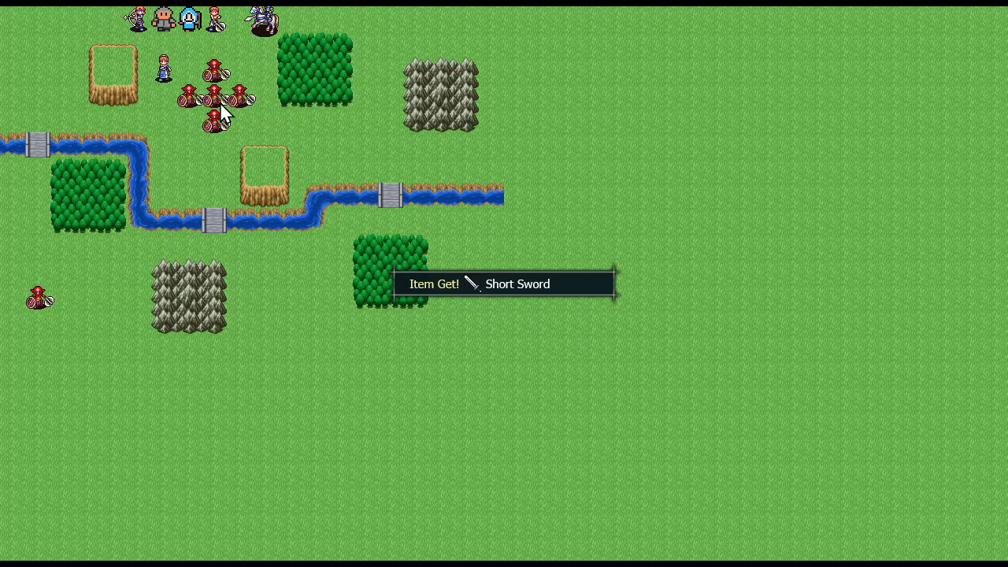
pyautogui.click(357, 152)
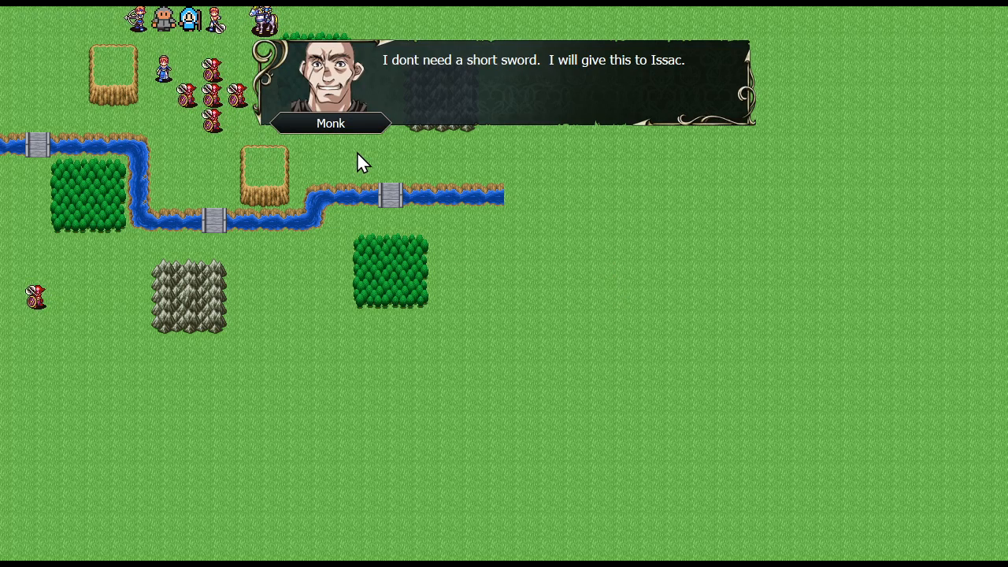
pyautogui.click(357, 161)
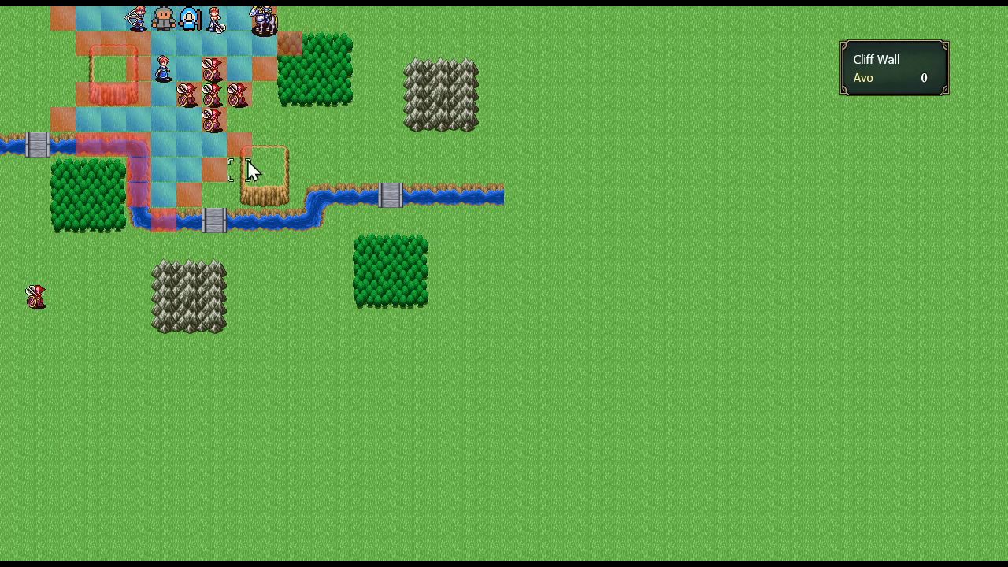
# - Move the reactivated Monk next to the Swordsman and trade the Short Sword to the Swordsman
pyautogui.click(163, 41)
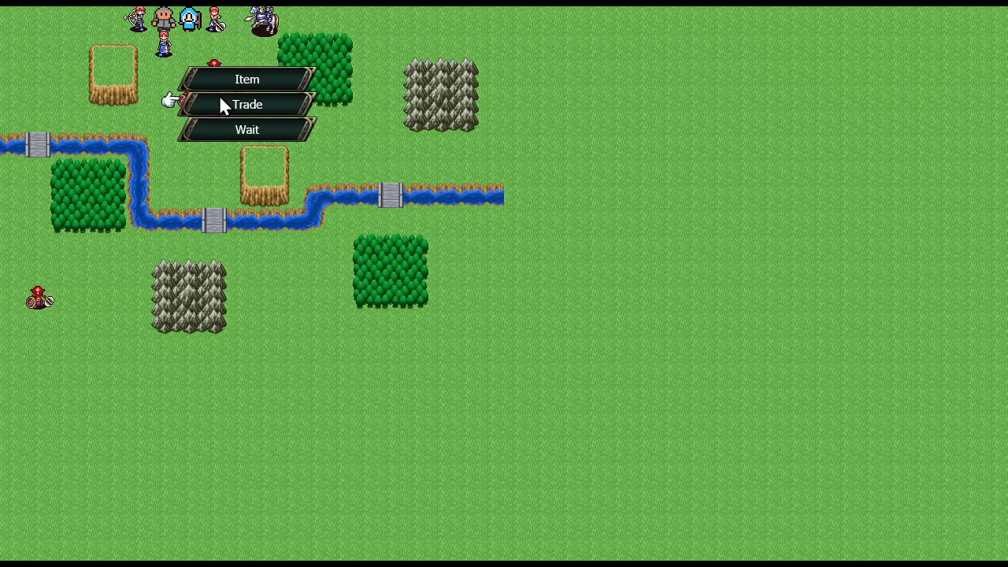
pyautogui.click(223, 104)
pyautogui.click(164, 26)
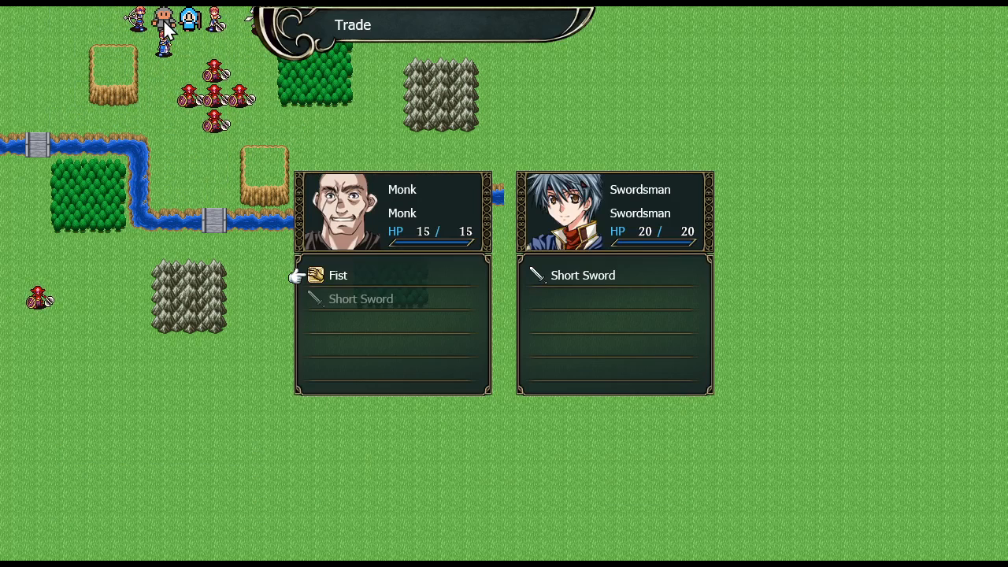
pyautogui.click(345, 298)
pyautogui.click(532, 304)
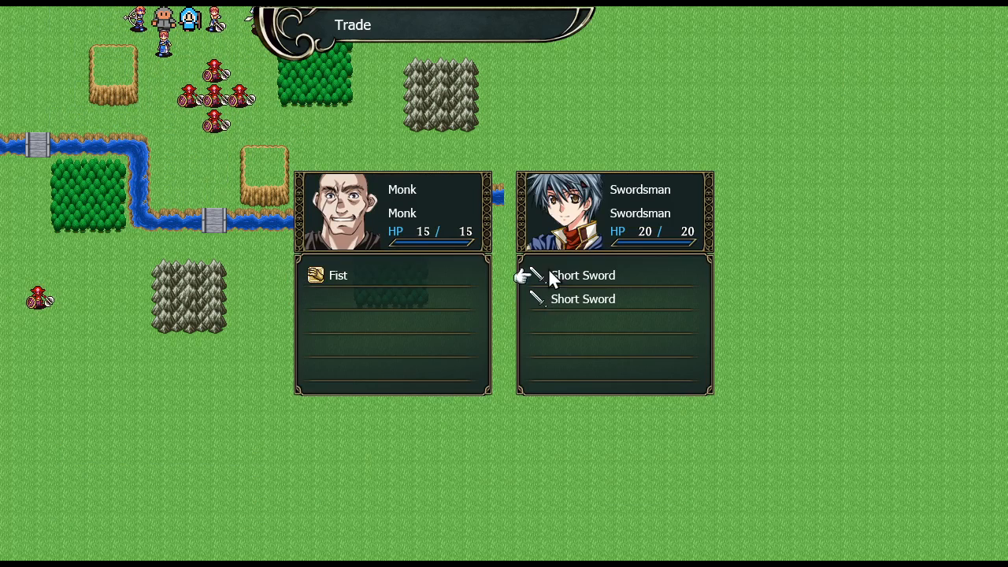
# - Close the trade to end the Monk's turn and quit the test play
pyautogui.rightClick(550, 270)
pyautogui.rightClick(533, 105)
pyautogui.rightClick(533, 105)
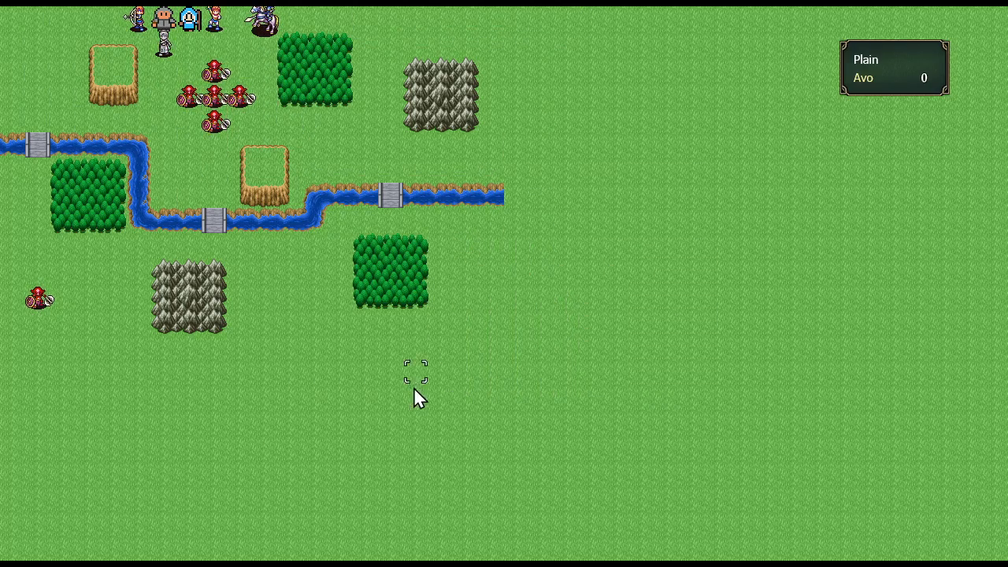
pyautogui.press('Escape')
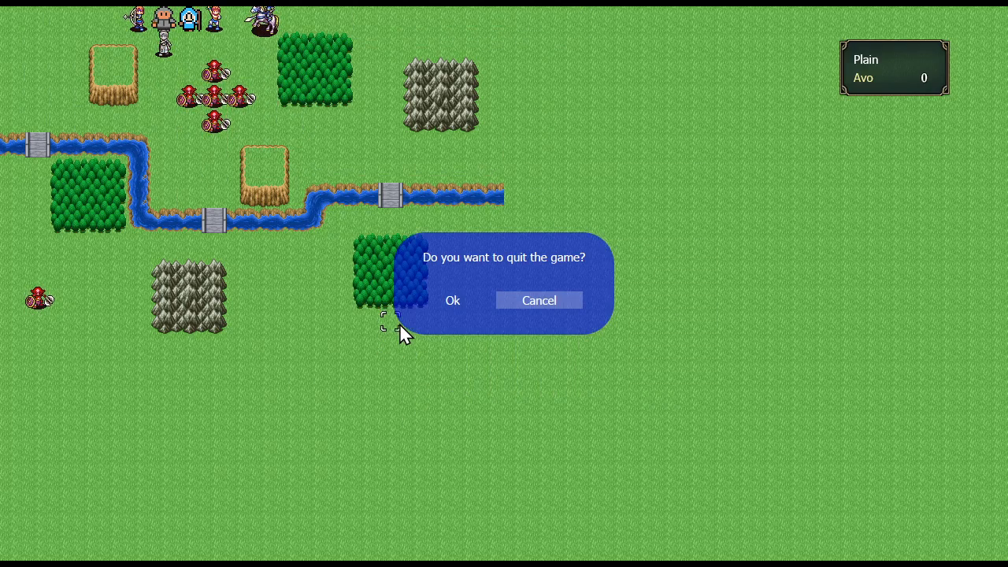
pyautogui.press('Return')
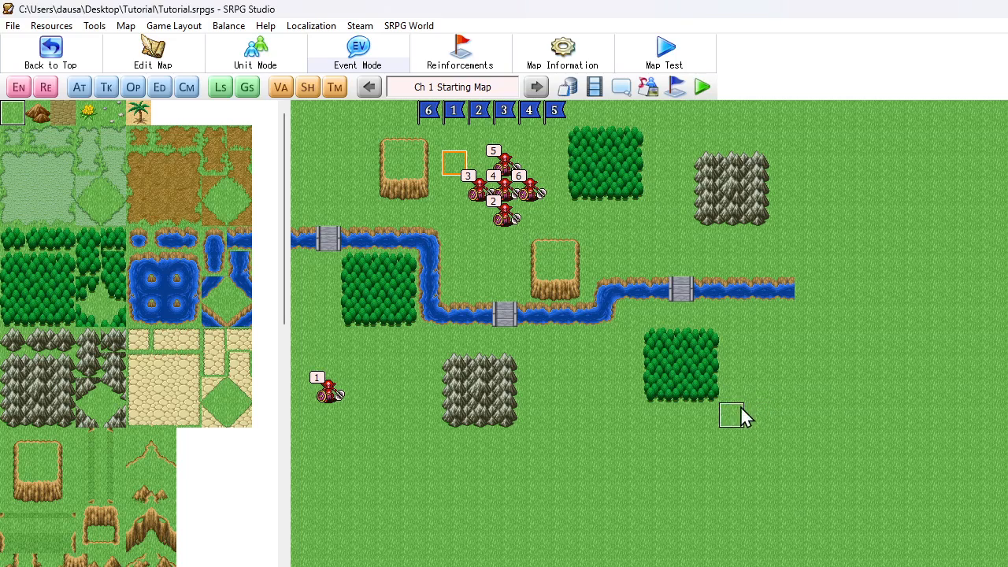
# - Open the database's Command Strings configuration and create a new place event string
pyautogui.click(570, 91)
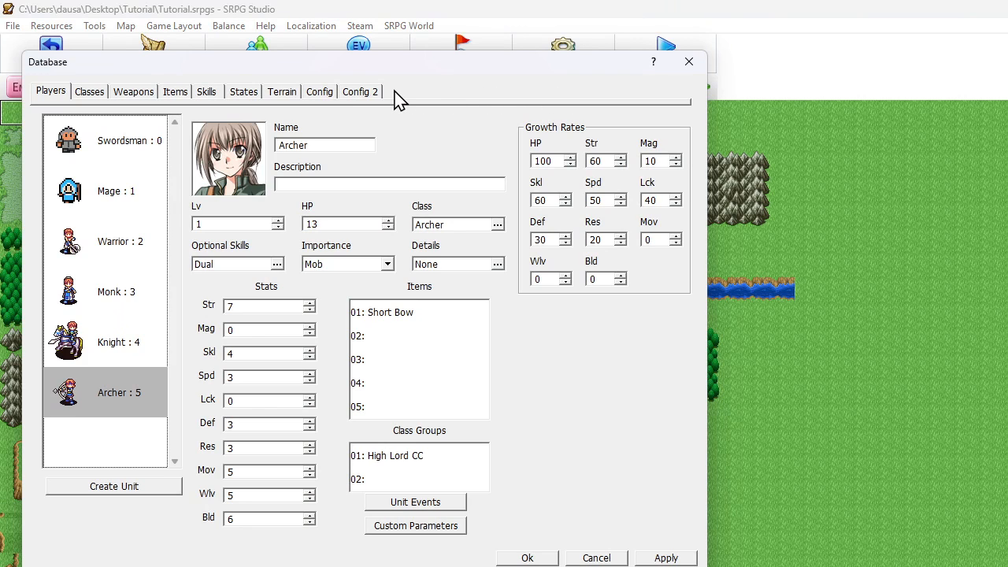
pyautogui.click(372, 93)
pyautogui.click(322, 92)
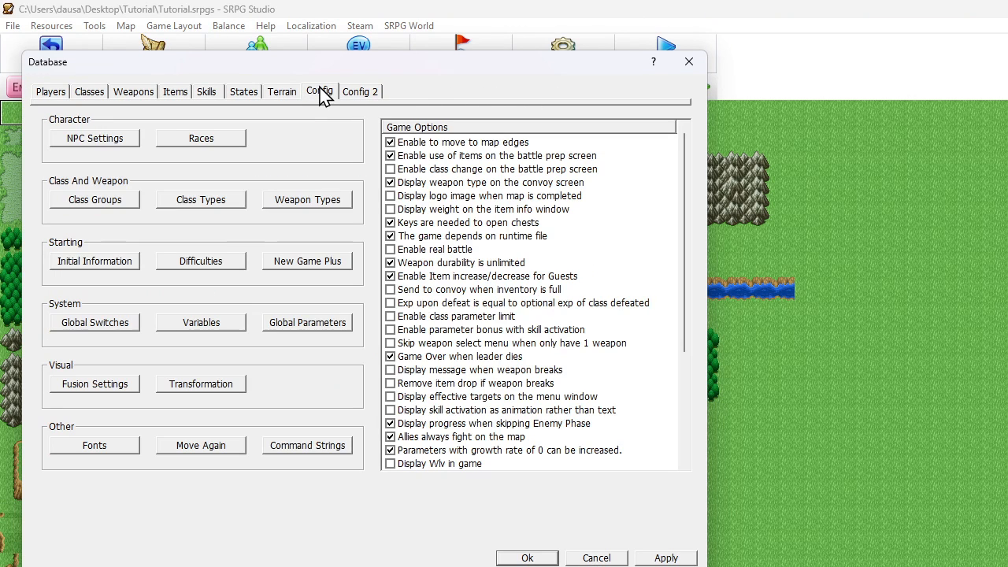
pyautogui.click(309, 447)
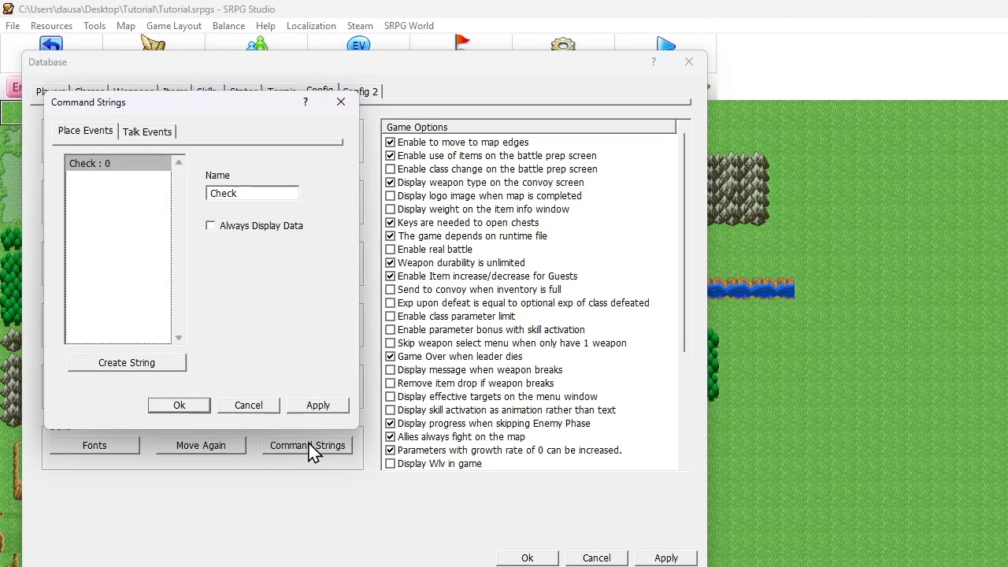
pyautogui.click(132, 364)
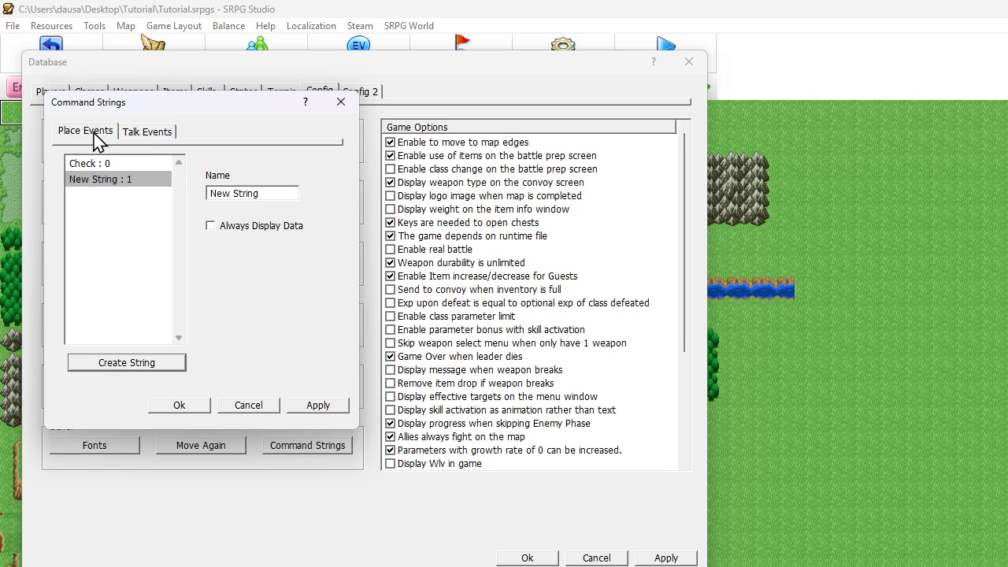
# - Name the new place event string Collect Sword and save the command strings and database
pyautogui.click(131, 135)
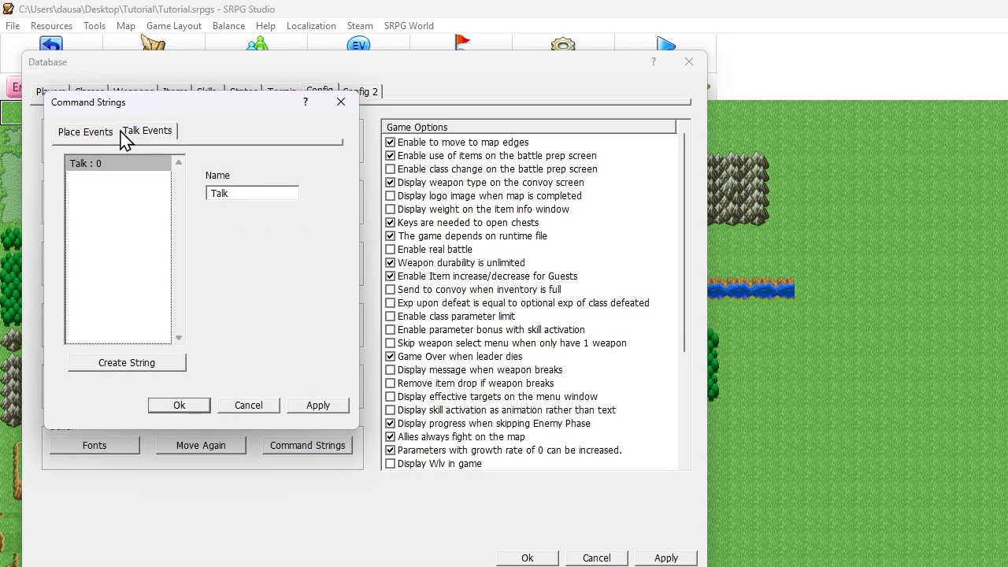
pyautogui.click(103, 133)
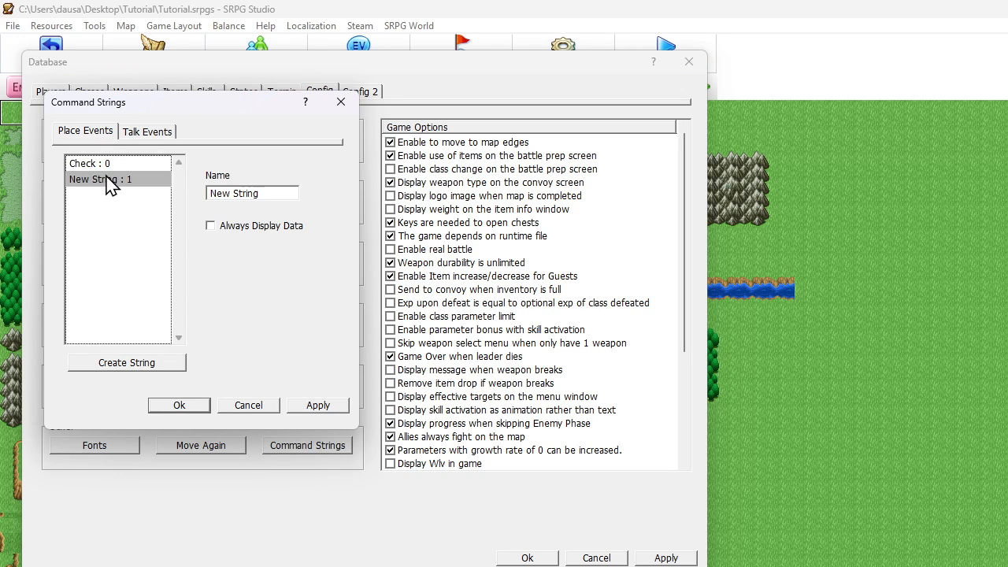
pyautogui.press('Tab')
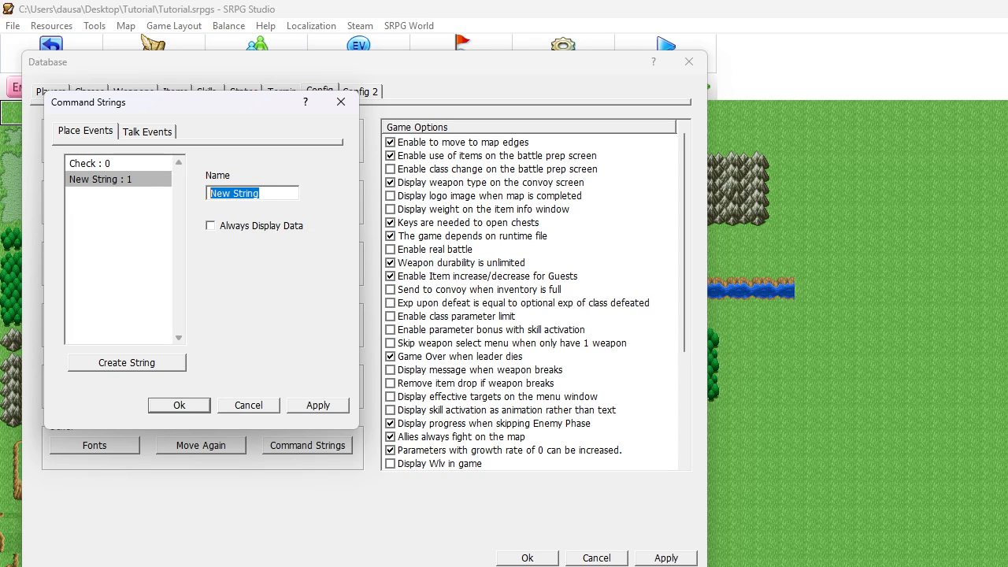
pyautogui.write('Collect Sword')
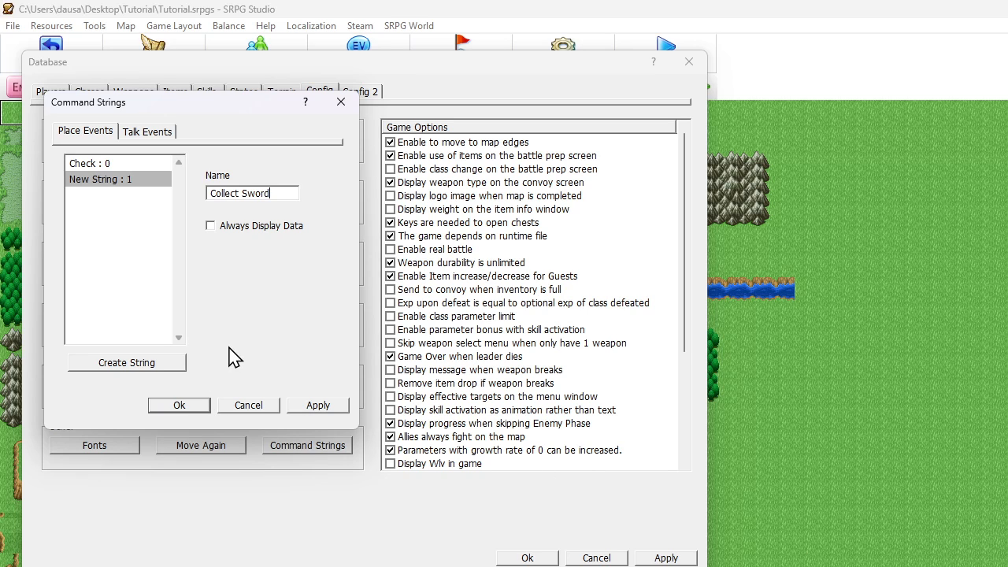
pyautogui.click(108, 166)
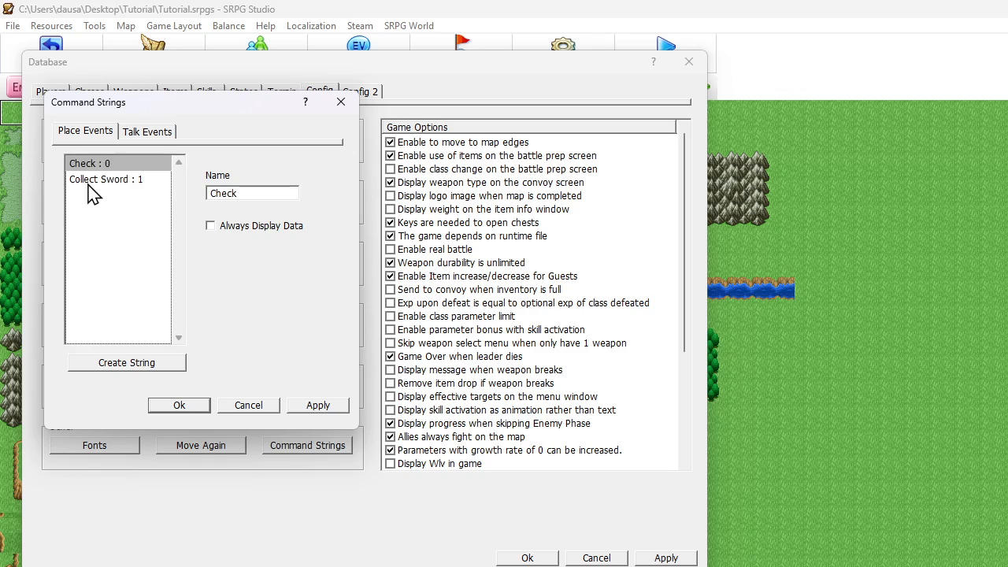
pyautogui.click(103, 179)
pyautogui.click(177, 402)
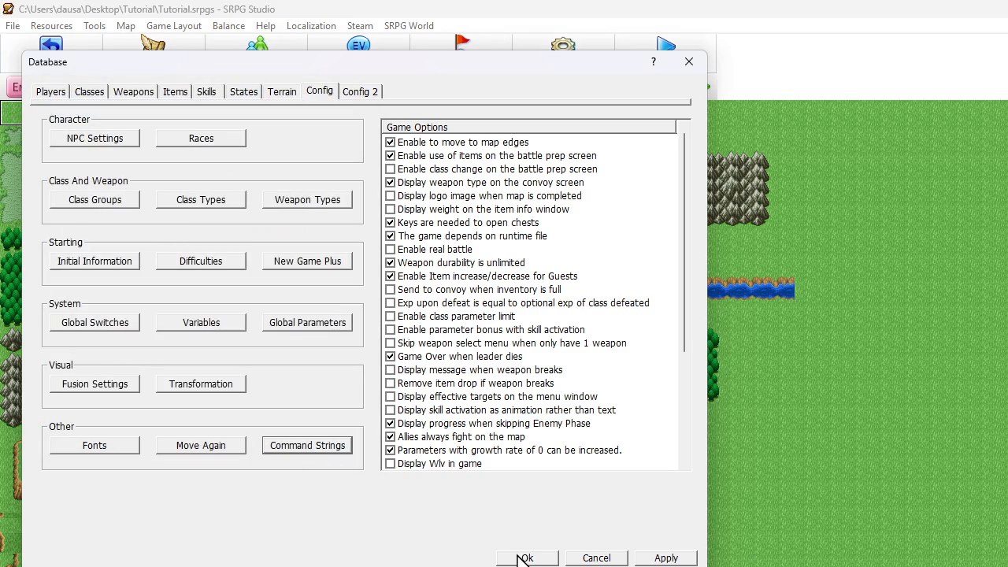
pyautogui.click(524, 556)
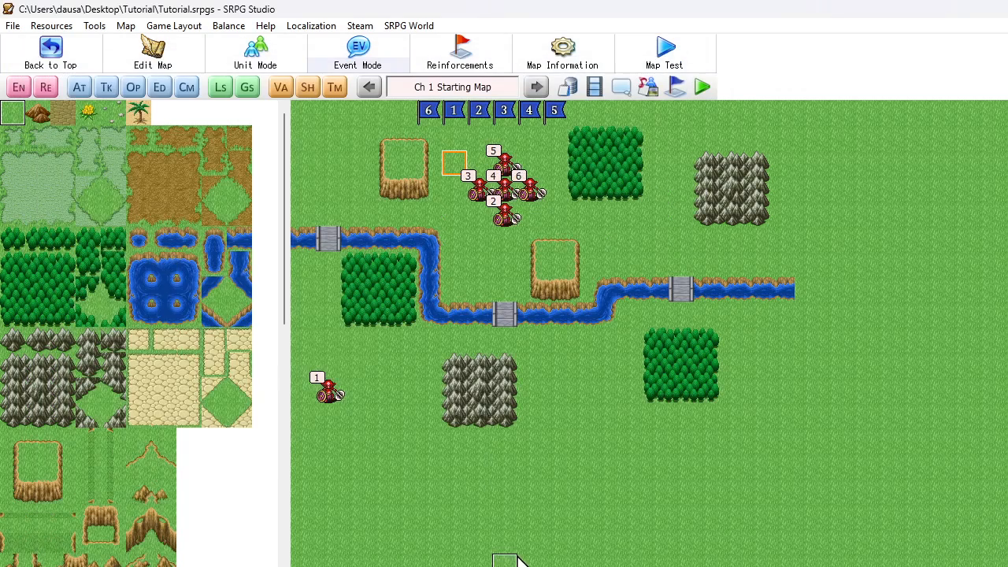
# - Set the command string of the place event at x 6, y 2 to Collect Sword and save the event
pyautogui.doubleClick(462, 172)
pyautogui.click(164, 271)
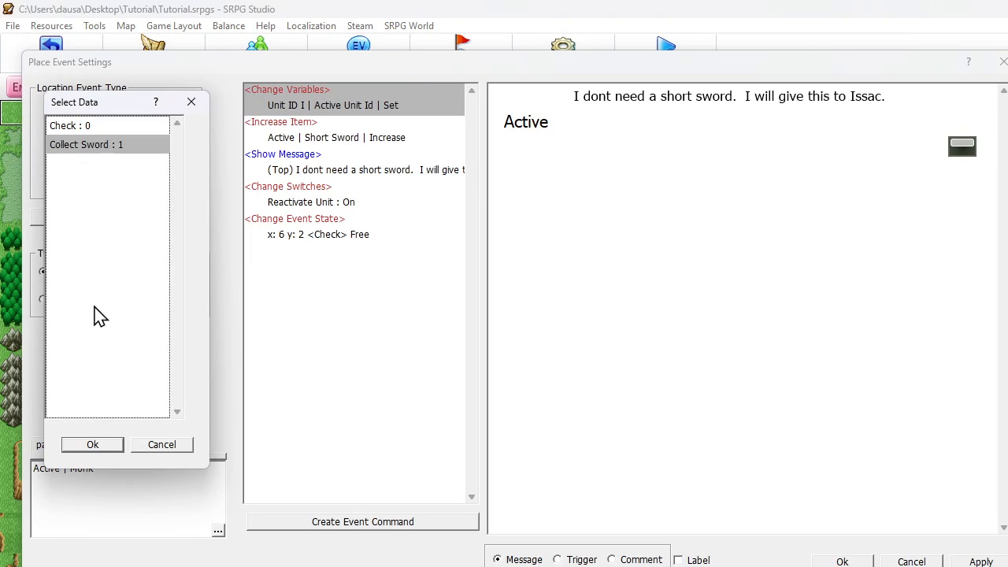
pyautogui.click(95, 447)
pyautogui.click(842, 561)
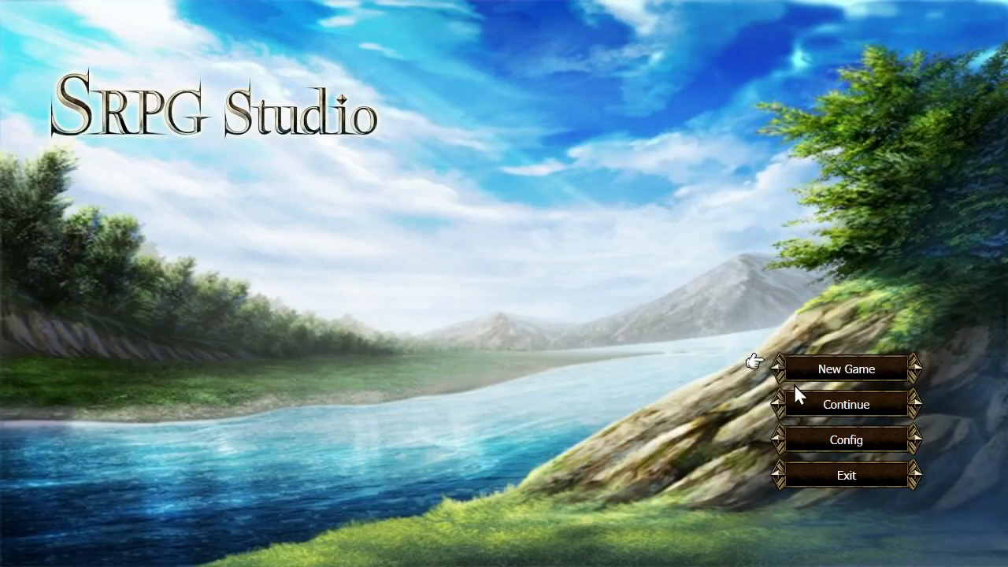
# - Start a new game in the test play and begin the chapter's fight
pyautogui.click(781, 396)
pyautogui.rightClick(465, 246)
pyautogui.click(769, 357)
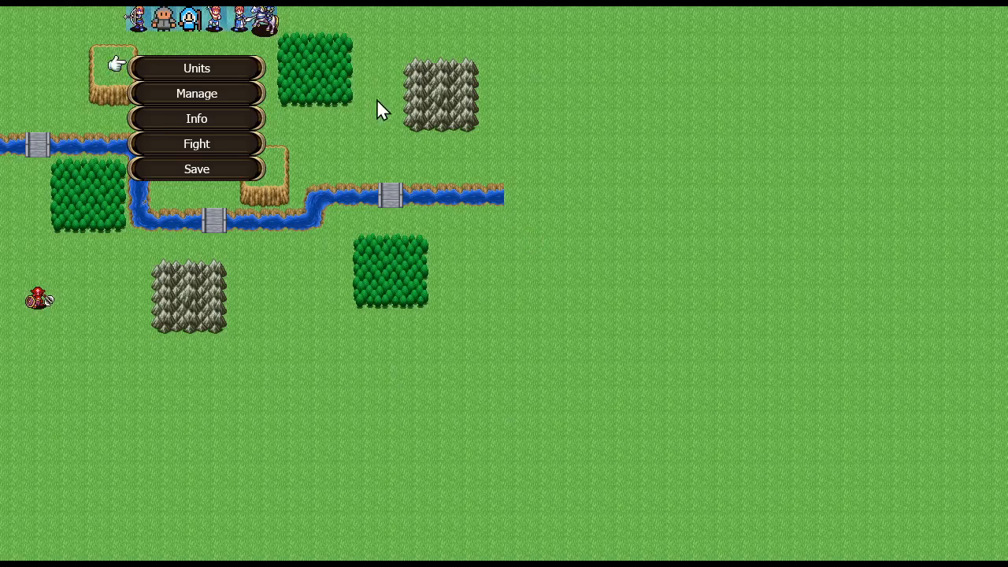
pyautogui.click(229, 140)
pyautogui.click(471, 304)
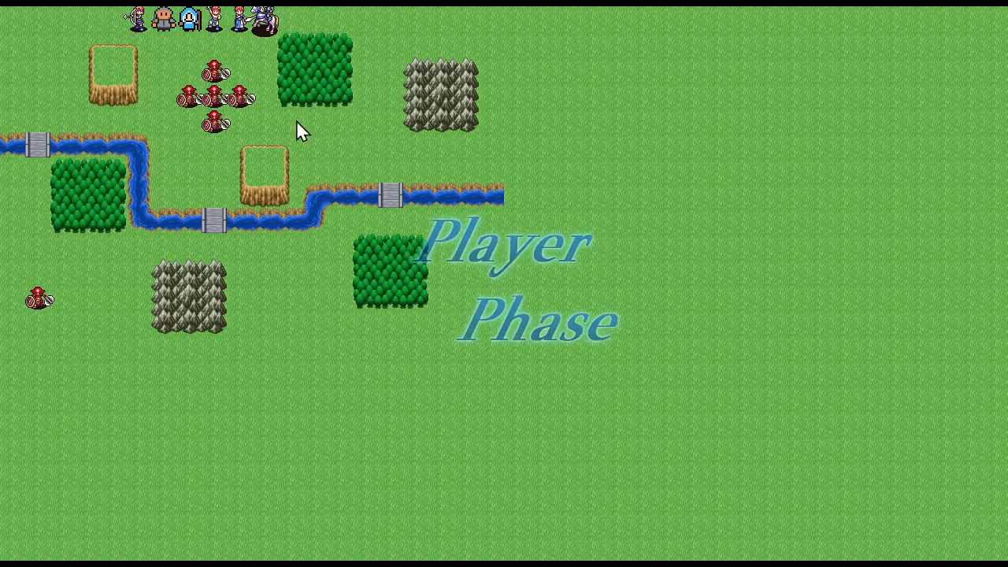
# - Move the Monk to the event tile, run Collect Sword, and advance through the message
pyautogui.click(239, 25)
pyautogui.click(169, 64)
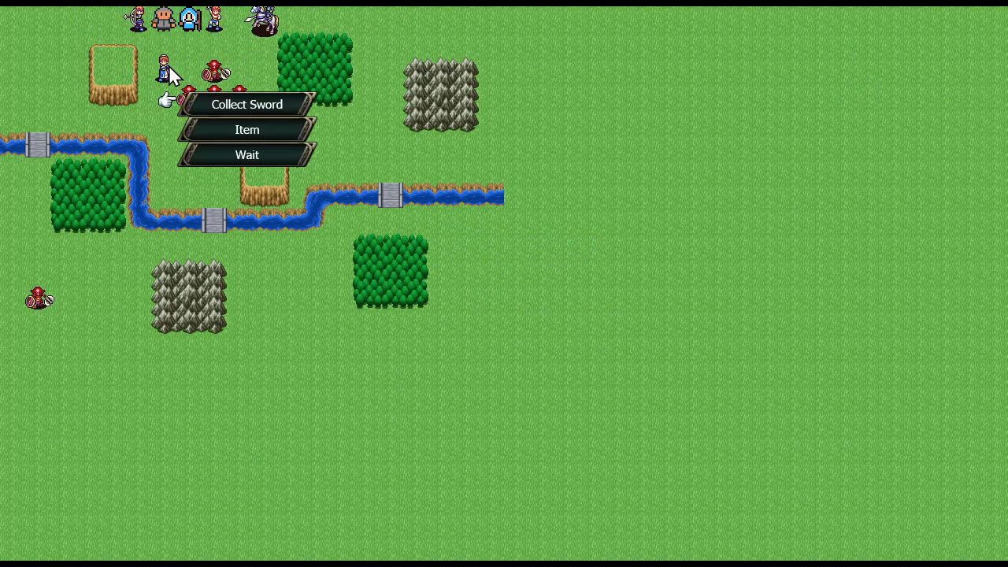
pyautogui.click(239, 107)
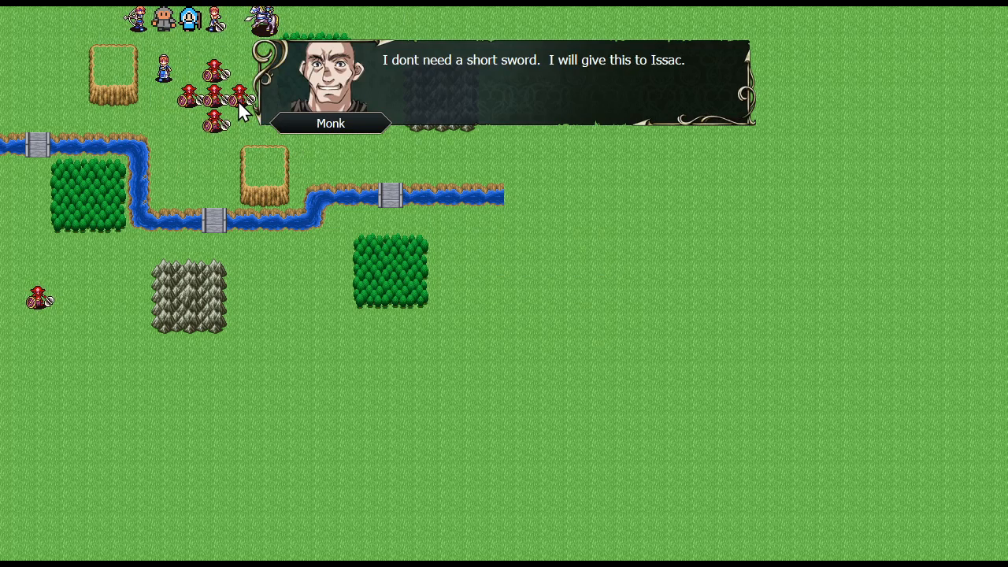
pyautogui.click(238, 100)
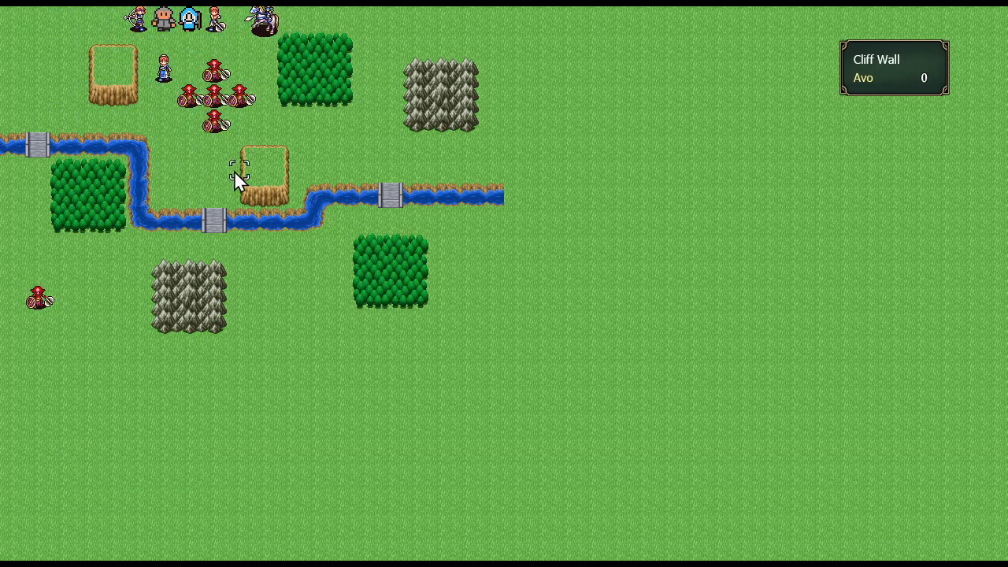
# - Quit the test play and return to the Ch 1 Starting Map editor
pyautogui.press('Escape')
pyautogui.press('Left')
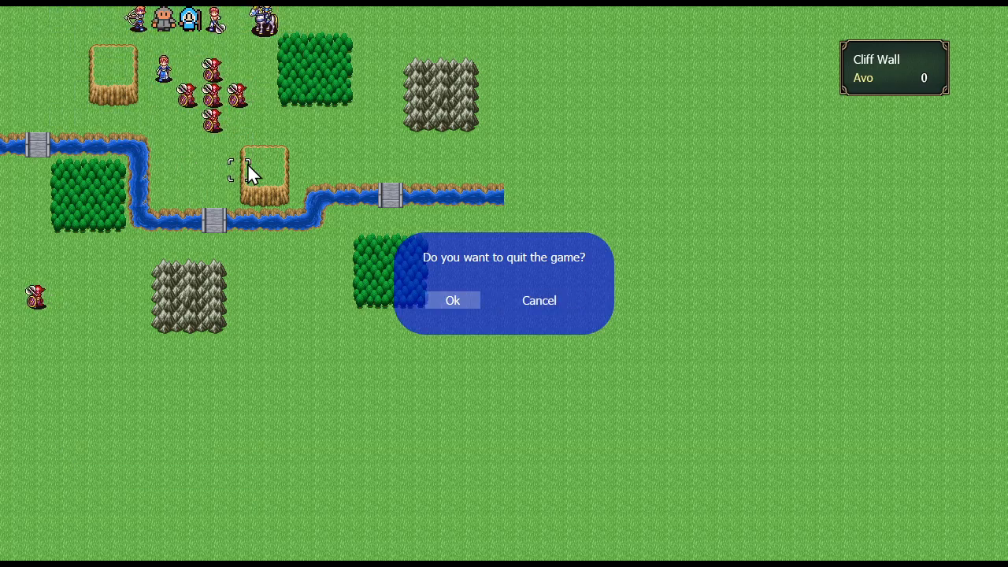
pyautogui.press('Return')
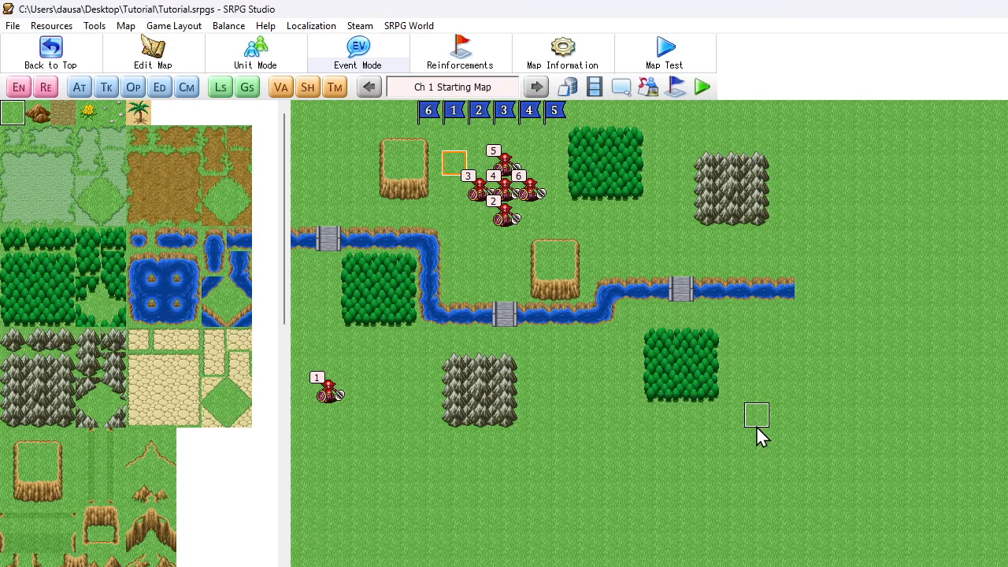